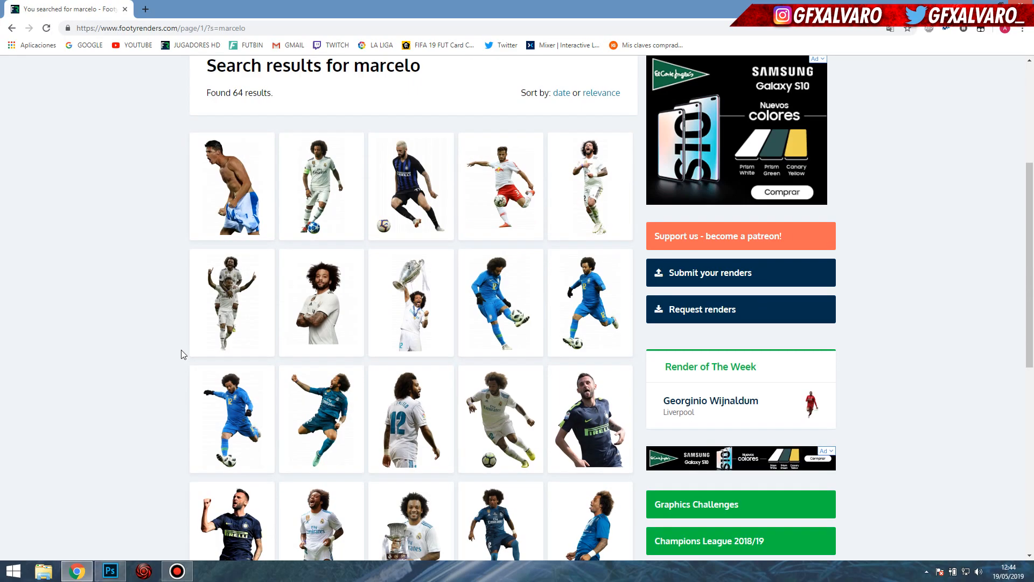
- Download the render of Marcelo shouting and pointing at his chest in the white kit, and open the downloaded PNG
{"action": "left_click", "coordinate": [589, 185]}
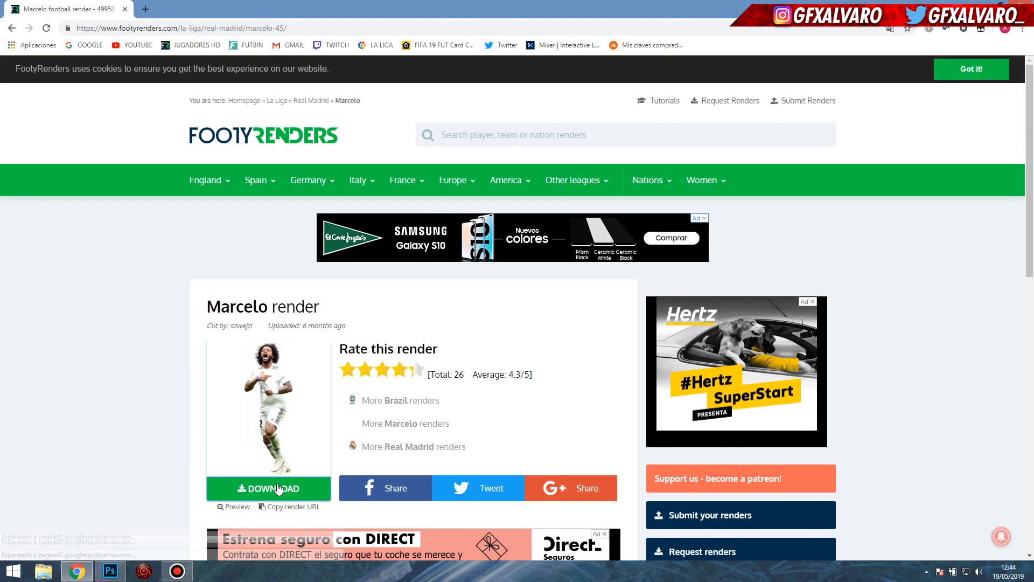
{"action": "left_click", "coordinate": [278, 489]}
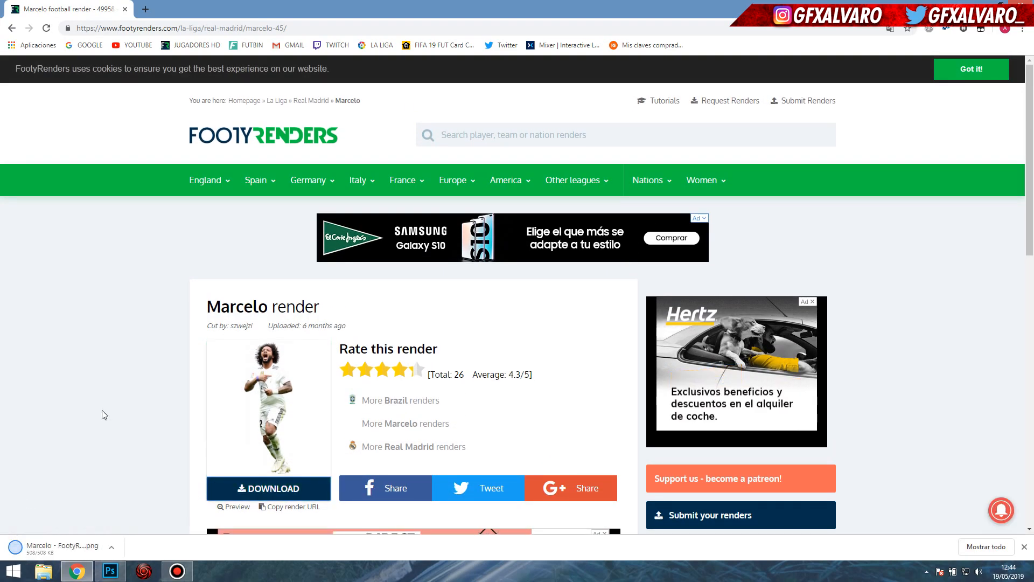
{"action": "left_click", "coordinate": [107, 546]}
- Open the render's file location, place the PNG into the untitled Photoshop document and hide its layer
{"action": "right_click", "coordinate": [305, 254]}
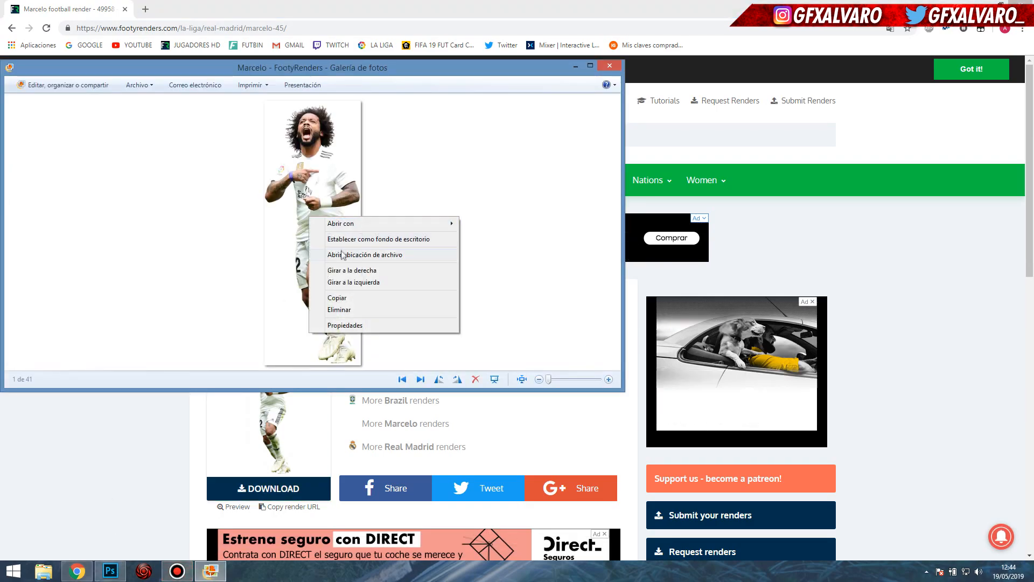
{"action": "left_click", "coordinate": [347, 249]}
{"action": "left_click_drag", "start_coordinate": [380, 469], "coordinate": [395, 309]}
{"action": "key", "text": "Return"}
{"action": "left_click", "coordinate": [884, 371]}
- Try the "Reyes de Europa" stadium photo as background: convert it to a normal layer, bring it into the poster and enlarge it
{"action": "left_click_drag", "start_coordinate": [504, 80], "coordinate": [410, 242]}
{"action": "left_click_drag", "start_coordinate": [760, 270], "coordinate": [646, 258]}
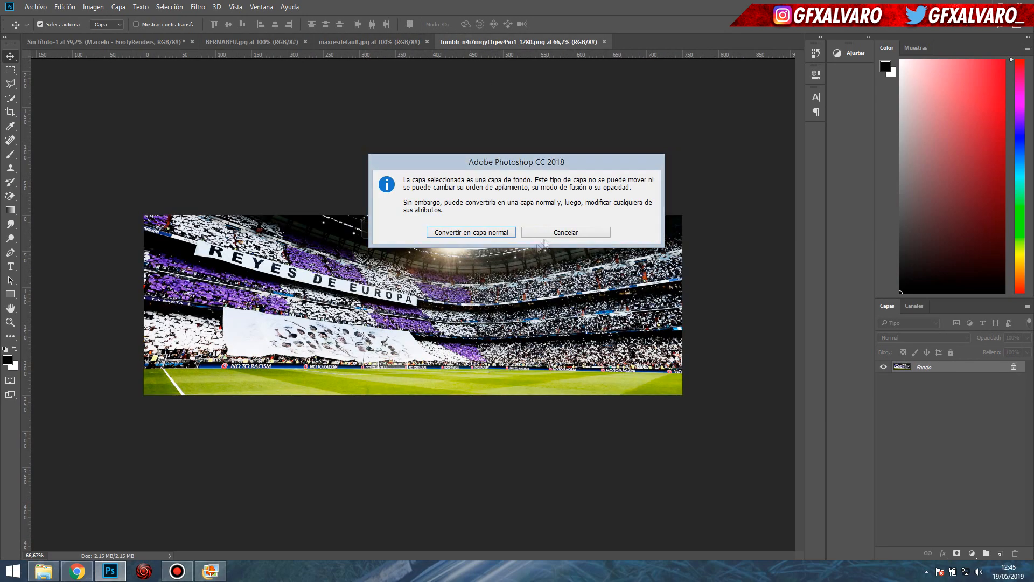
{"action": "left_click", "coordinate": [468, 231]}
{"action": "left_click_drag", "start_coordinate": [468, 231], "coordinate": [414, 236]}
{"action": "key", "text": "ctrl+t"}
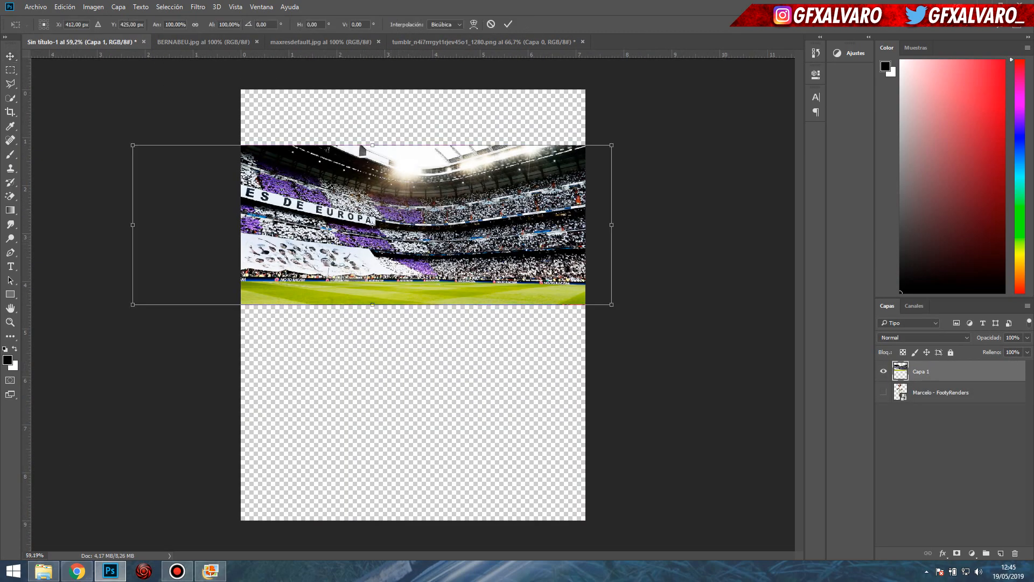
{"action": "left_click_drag", "start_coordinate": [585, 304], "coordinate": [653, 301]}
{"action": "left_click_drag", "start_coordinate": [536, 241], "coordinate": [641, 227]}
{"action": "key", "text": "Return"}
- Convert the background of maxresdefault.jpg to a normal layer and bring the stadium photo into the poster document
{"action": "left_click", "coordinate": [320, 42]}
{"action": "left_click_drag", "start_coordinate": [409, 215], "coordinate": [455, 252]}
{"action": "left_click", "coordinate": [469, 231]}
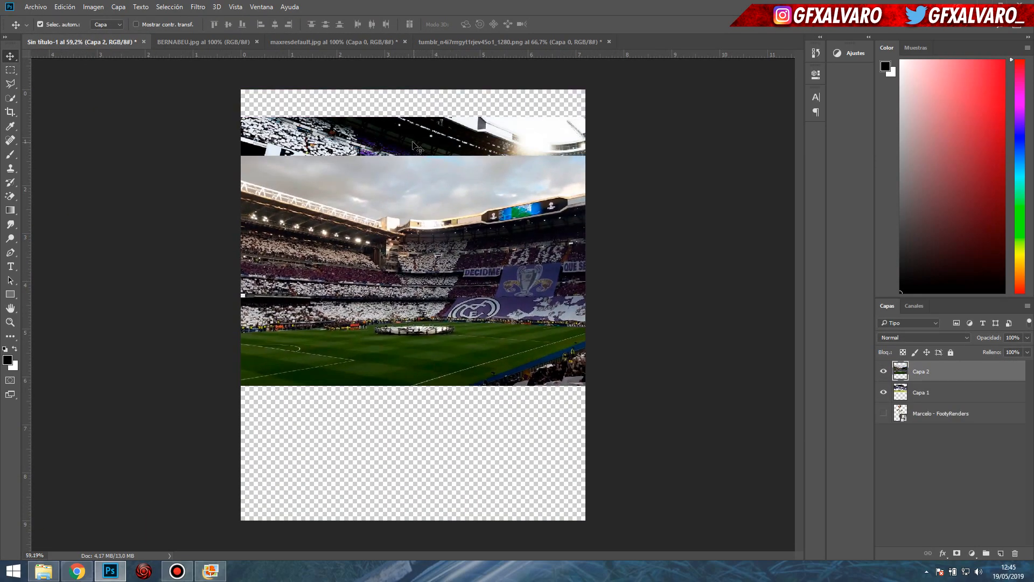
- Compare the two stadium layers and delete Capa 1 from the poster
{"action": "left_click", "coordinate": [926, 392]}
{"action": "left_click", "coordinate": [883, 371]}
{"action": "left_click", "coordinate": [957, 373]}
{"action": "left_click", "coordinate": [883, 371]}
{"action": "key", "text": "Delete"}
- Move the Capa 2 stadium photo to the top of the canvas and scale it to about 137.6%
{"action": "left_click_drag", "start_coordinate": [410, 269], "coordinate": [374, 269]}
{"action": "key", "text": "ctrl+t"}
{"action": "left_click_drag", "start_coordinate": [577, 386], "coordinate": [589, 353]}
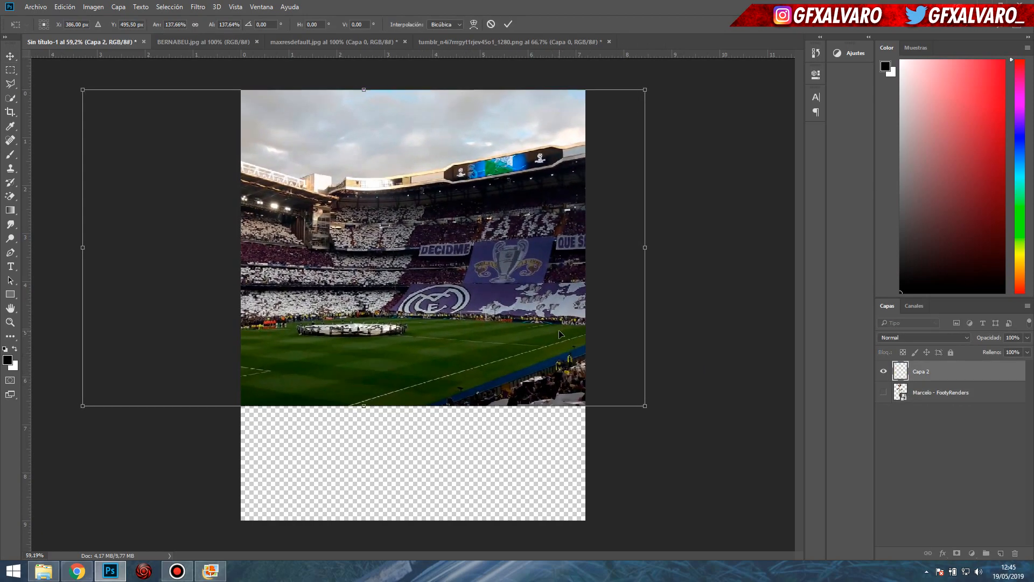
{"action": "key", "text": "Return"}
- Try the BERNABEU.jpg stadium photo in the poster, enlarged to span the canvas width and moved over its lower part
{"action": "left_click", "coordinate": [334, 41]}
{"action": "left_click", "coordinate": [203, 41]}
{"action": "left_click_drag", "start_coordinate": [268, 238], "coordinate": [326, 417]}
{"action": "key", "text": "ctrl+t"}
{"action": "left_click_drag", "start_coordinate": [451, 365], "coordinate": [657, 249]}
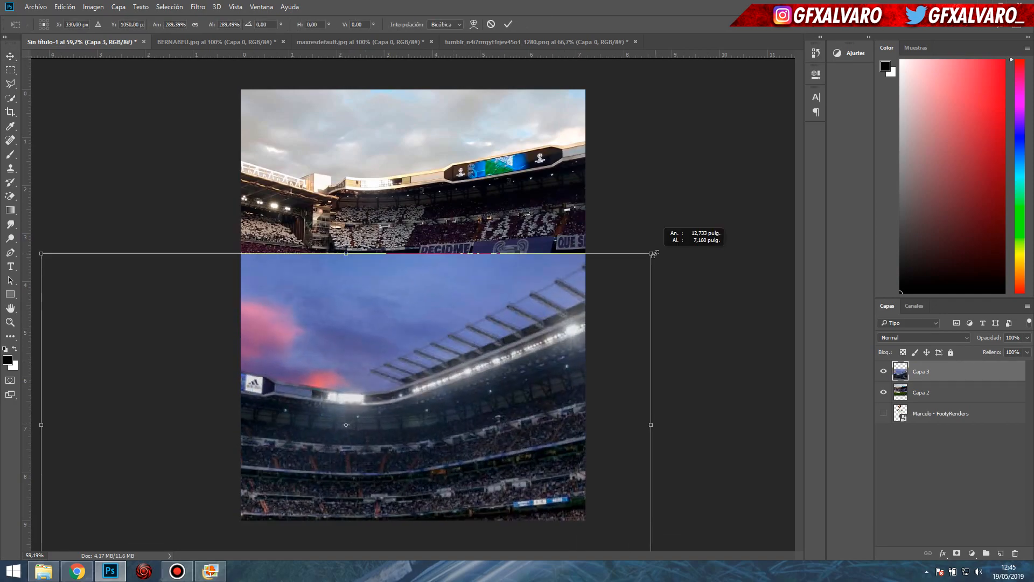
{"action": "key", "text": "Return"}
{"action": "left_click_drag", "start_coordinate": [511, 399], "coordinate": [511, 324]}
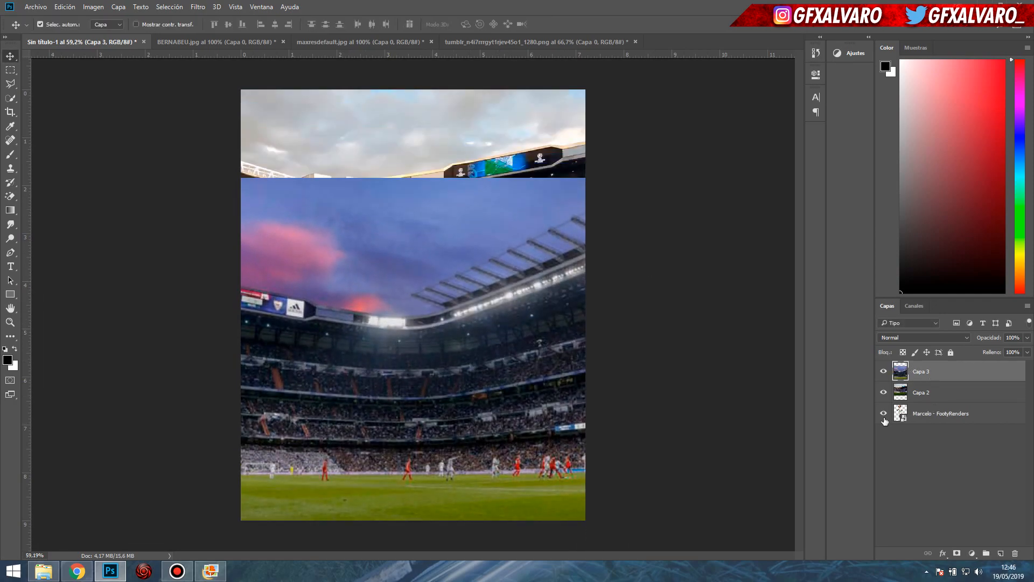
- Move the Capa 2 stadium photo to the canvas bottom, enlarge it by about 5%, and delete the Capa 3 layer
{"action": "left_click", "coordinate": [883, 371]}
{"action": "left_click_drag", "start_coordinate": [456, 345], "coordinate": [454, 458]}
{"action": "key", "text": "ctrl+t"}
{"action": "left_click_drag", "start_coordinate": [645, 204], "coordinate": [660, 195]}
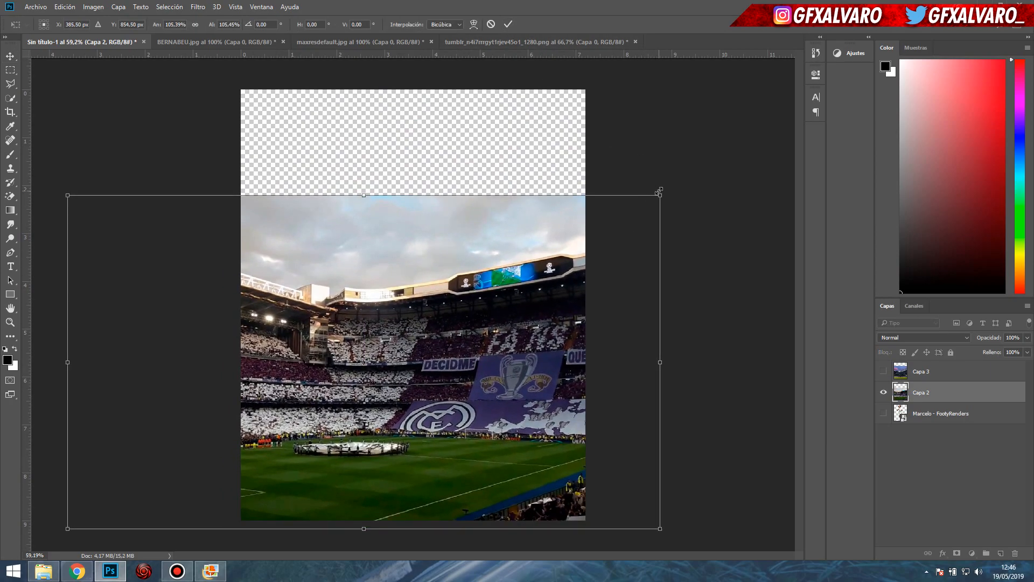
{"action": "key", "text": "Return"}
{"action": "left_click", "coordinate": [919, 373]}
{"action": "key", "text": "Delete"}
{"action": "left_click", "coordinate": [518, 43]}
{"action": "left_click_drag", "start_coordinate": [417, 285], "coordinate": [483, 151]}
{"action": "key", "text": "Delete"}
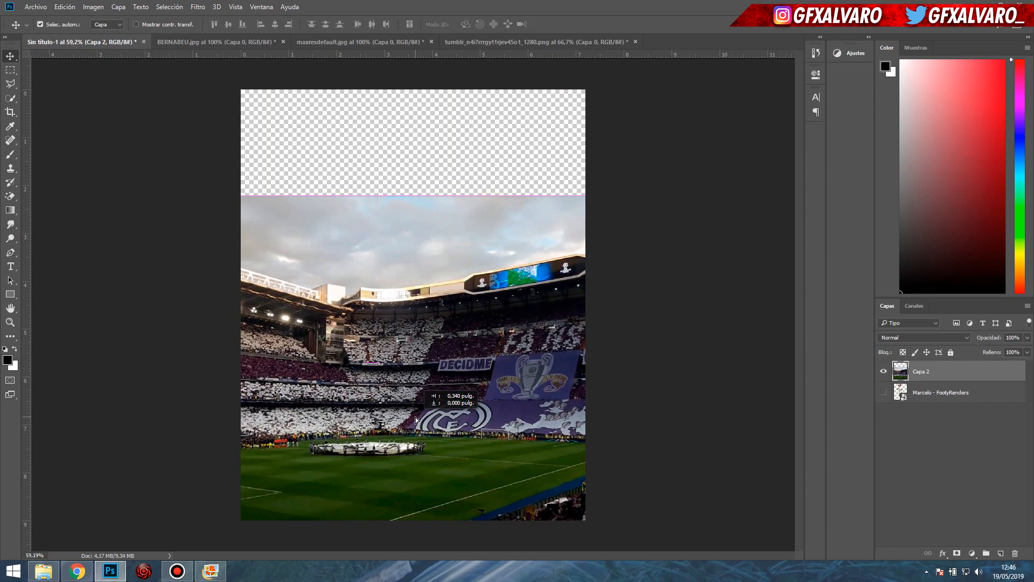
- Place the dark cloud texture image from the desktop EDITS folder across the upper part of the canvas
{"action": "left_click", "coordinate": [43, 571]}
{"action": "right_click", "coordinate": [701, 209]}
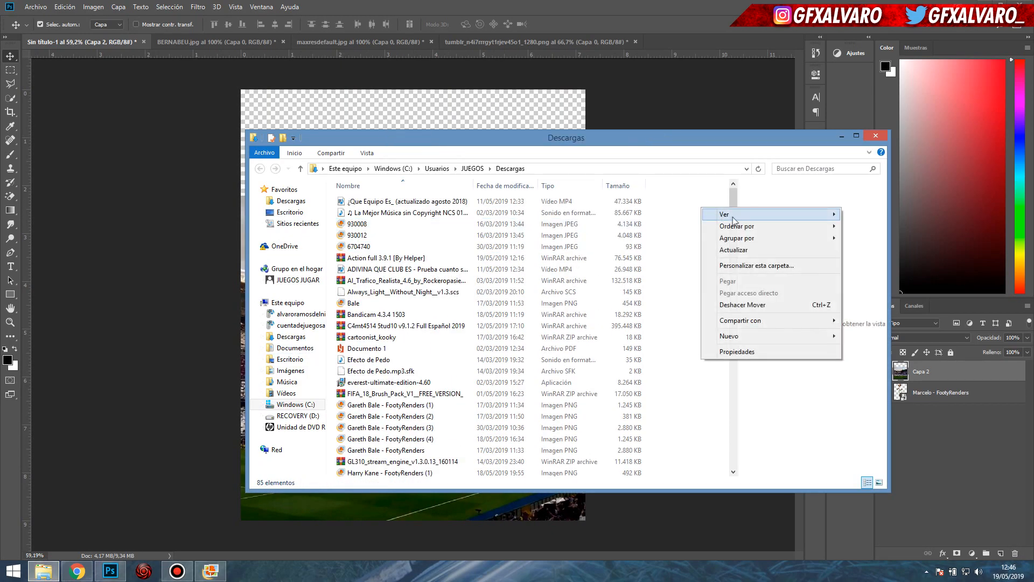
{"action": "mouse_move", "coordinate": [765, 227]}
{"action": "left_click", "coordinate": [294, 213]}
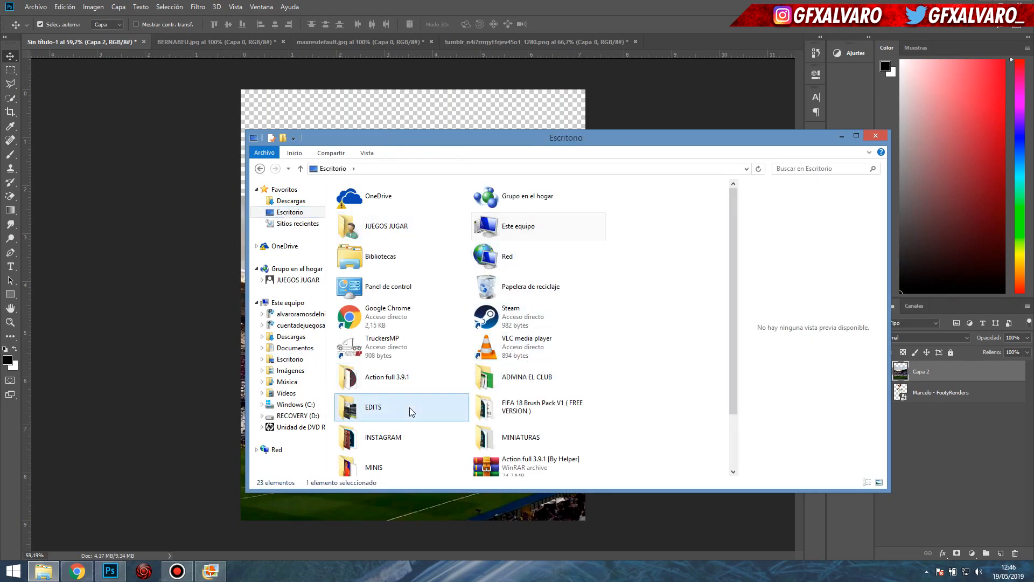
{"action": "double_click", "coordinate": [411, 410]}
{"action": "left_click_drag", "start_coordinate": [560, 376], "coordinate": [280, 124]}
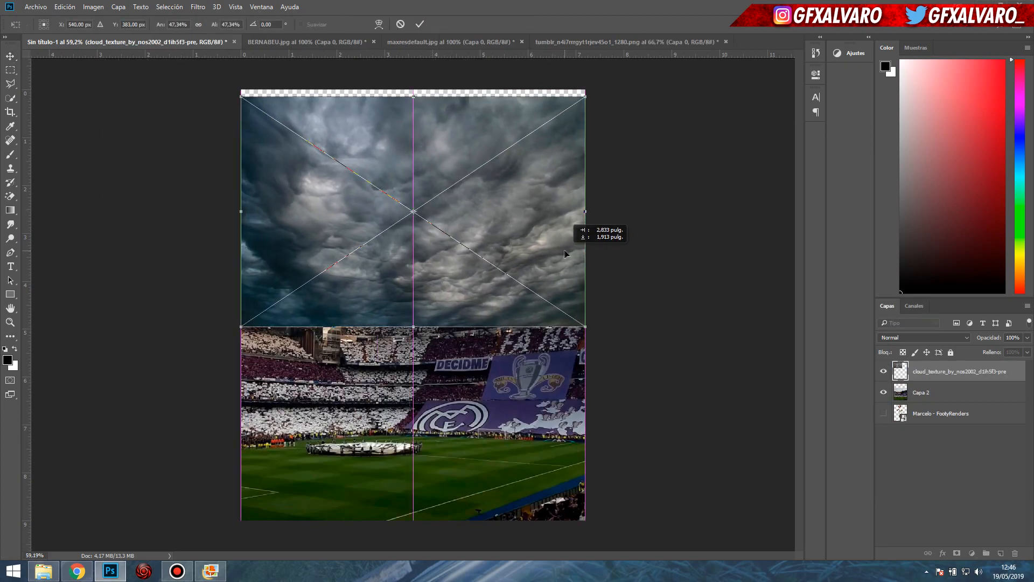
{"action": "key", "text": "Return"}
- Move the cloud texture layer below Capa 2 and add a layer mask to Capa 2
{"action": "left_click_drag", "start_coordinate": [926, 371], "coordinate": [935, 404]}
{"action": "left_click", "coordinate": [921, 371]}
{"action": "left_click", "coordinate": [956, 552]}
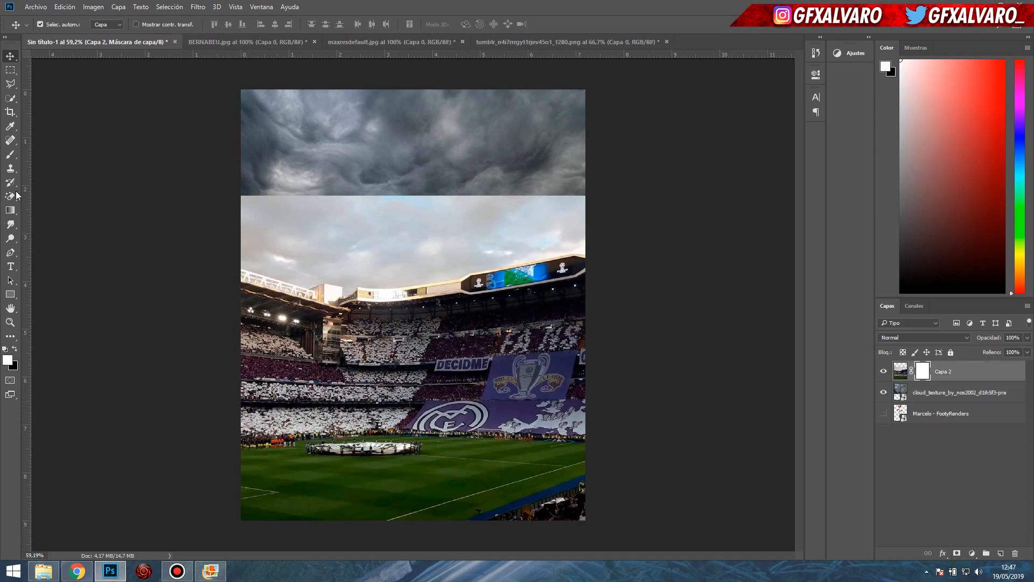
- Brush black on the Capa 2 mask to hide its sky above the stadium roof and reveal the dark clouds
{"action": "left_click", "coordinate": [10, 154]}
{"action": "key", "text": "x"}
{"action": "mouse_move", "coordinate": [341, 203]}
{"action": "left_mouse_down"}
{"action": "mouse_move", "coordinate": [367, 227]}
{"action": "mouse_move", "coordinate": [568, 190]}
{"action": "mouse_move", "coordinate": [369, 196]}
{"action": "mouse_move", "coordinate": [592, 191]}
{"action": "left_mouse_up"}
{"action": "mouse_move", "coordinate": [421, 211]}
{"action": "left_mouse_down"}
{"action": "mouse_move", "coordinate": [296, 237]}
{"action": "mouse_move", "coordinate": [486, 176]}
{"action": "left_mouse_up"}
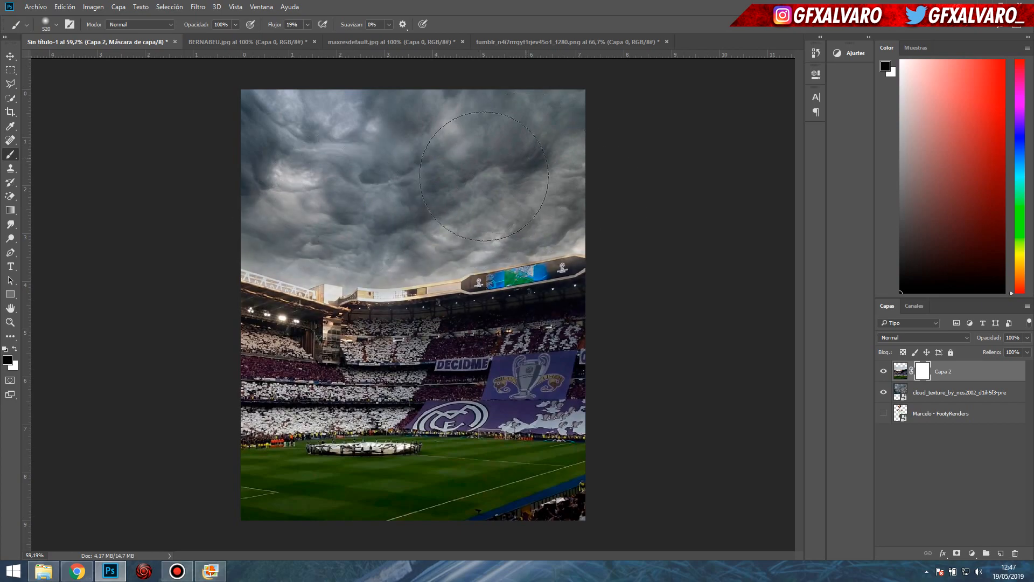
{"action": "scroll", "coordinate": [536, 209], "scroll_direction": "up", "scroll_amount": 5}
{"action": "left_click_drag", "start_coordinate": [610, 213], "coordinate": [501, 225]}
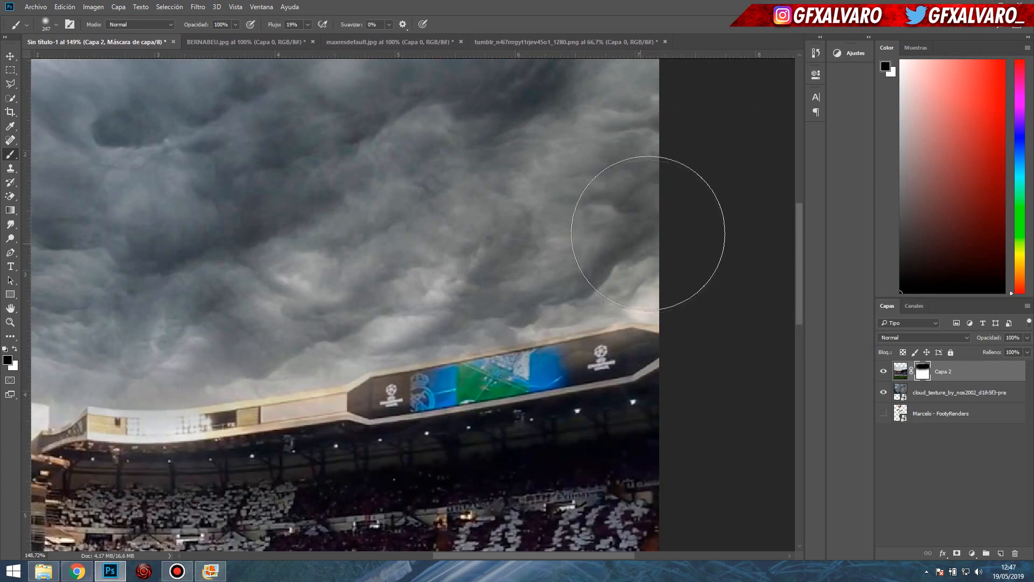
{"action": "scroll", "coordinate": [348, 252], "scroll_direction": "down", "scroll_amount": 5}
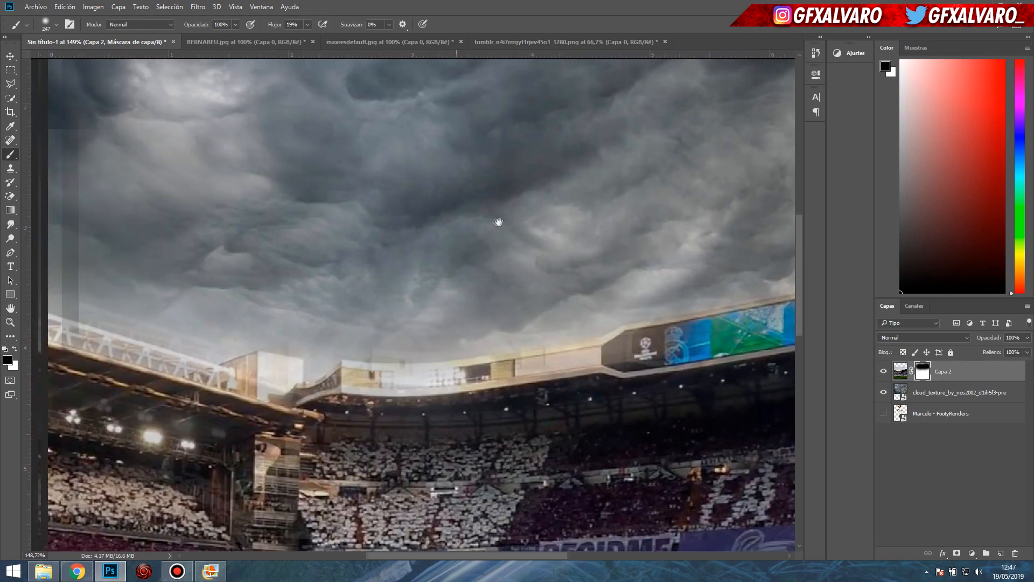
{"action": "scroll", "coordinate": [540, 221], "scroll_direction": "up", "scroll_amount": 1}
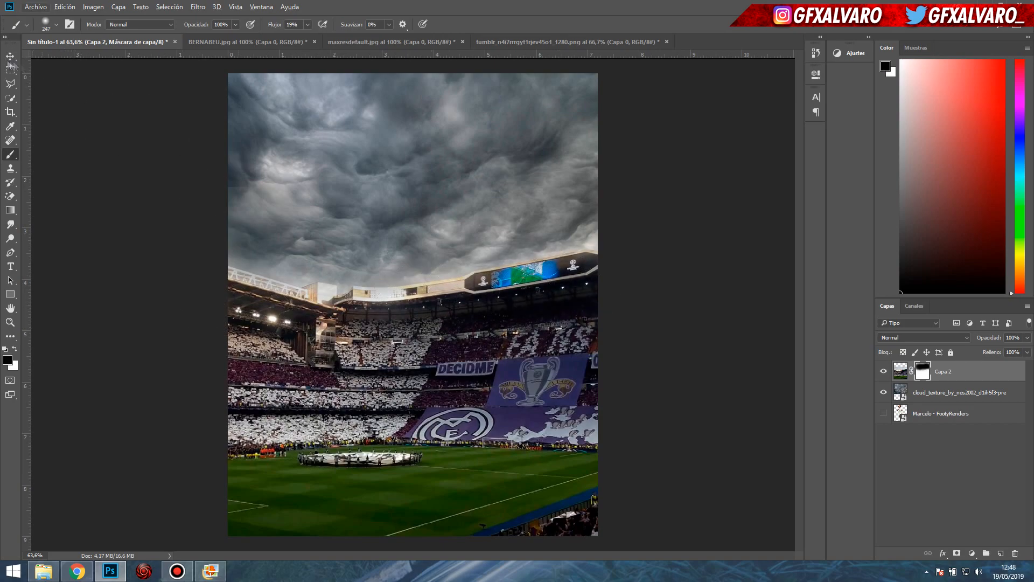
- Move the Marcelo render layer to the top of the layer stack, preview it and hide it again
{"action": "key", "text": "v"}
{"action": "left_click_drag", "start_coordinate": [948, 413], "coordinate": [945, 371]}
{"action": "left_click", "coordinate": [883, 371]}
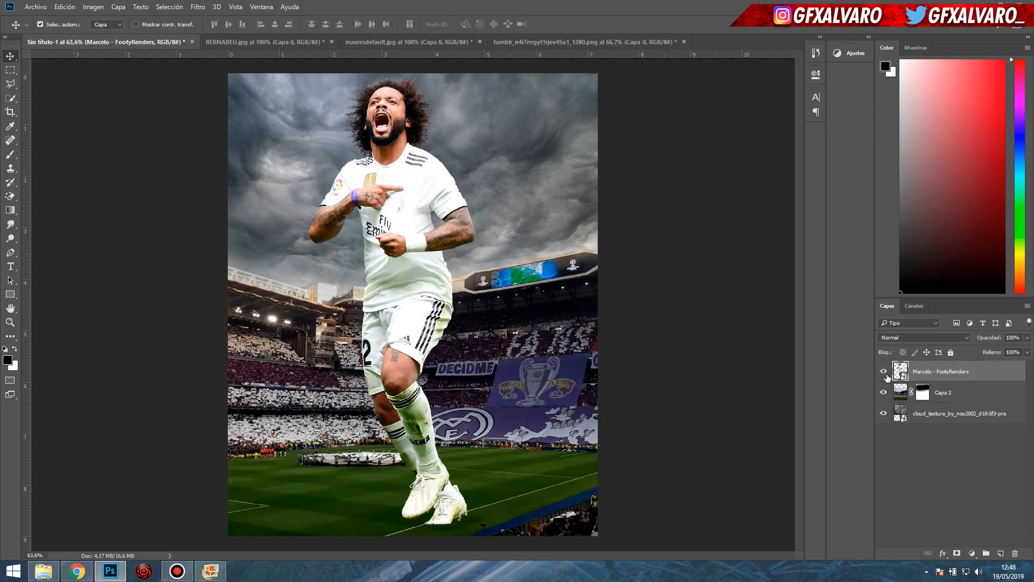
{"action": "left_click", "coordinate": [883, 371]}
- Add a Curves adjustment layer above Capa 2, bend the curve downward to darken the stadium, and clip it to Capa 2
{"action": "left_click", "coordinate": [855, 56]}
{"action": "left_click", "coordinate": [767, 70]}
{"action": "mouse_move", "coordinate": [698, 218]}
{"action": "left_mouse_down"}
{"action": "mouse_move", "coordinate": [695, 209]}
{"action": "mouse_move", "coordinate": [698, 222]}
{"action": "left_mouse_up"}
{"action": "left_click_drag", "start_coordinate": [732, 186], "coordinate": [733, 193]}
{"action": "mouse_move", "coordinate": [754, 169]}
{"action": "left_mouse_down"}
{"action": "mouse_move", "coordinate": [751, 184]}
{"action": "mouse_move", "coordinate": [752, 175]}
{"action": "left_mouse_up"}
{"action": "left_click_drag", "start_coordinate": [681, 234], "coordinate": [764, 166]}
{"action": "key", "text": "ctrl+z"}
{"action": "left_click", "coordinate": [722, 253]}
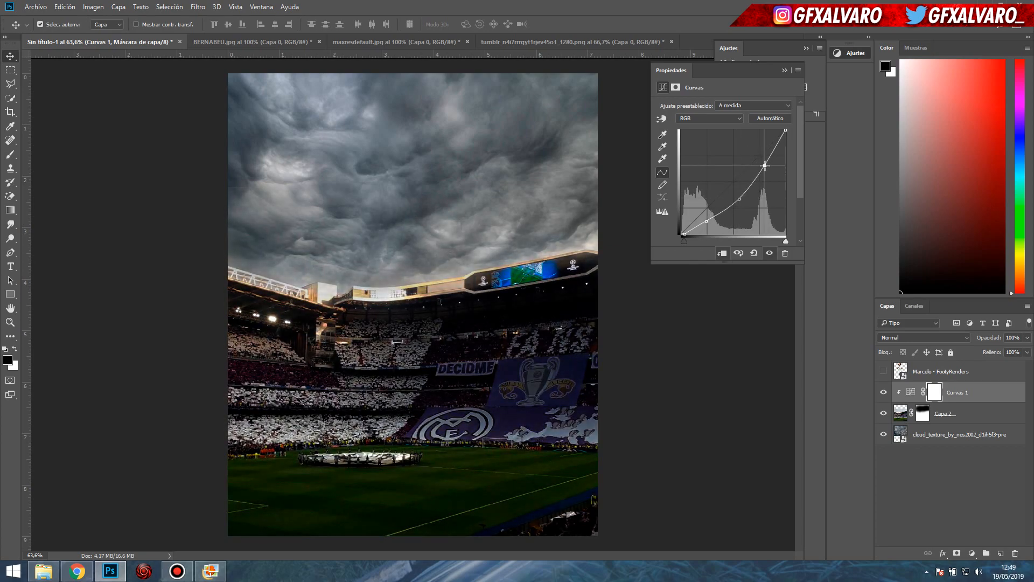
{"action": "left_click", "coordinate": [785, 71]}
- Try a clipped Intensidad adjustment layer on the stadium with the intensity lowered, and delete it
{"action": "left_click", "coordinate": [795, 73]}
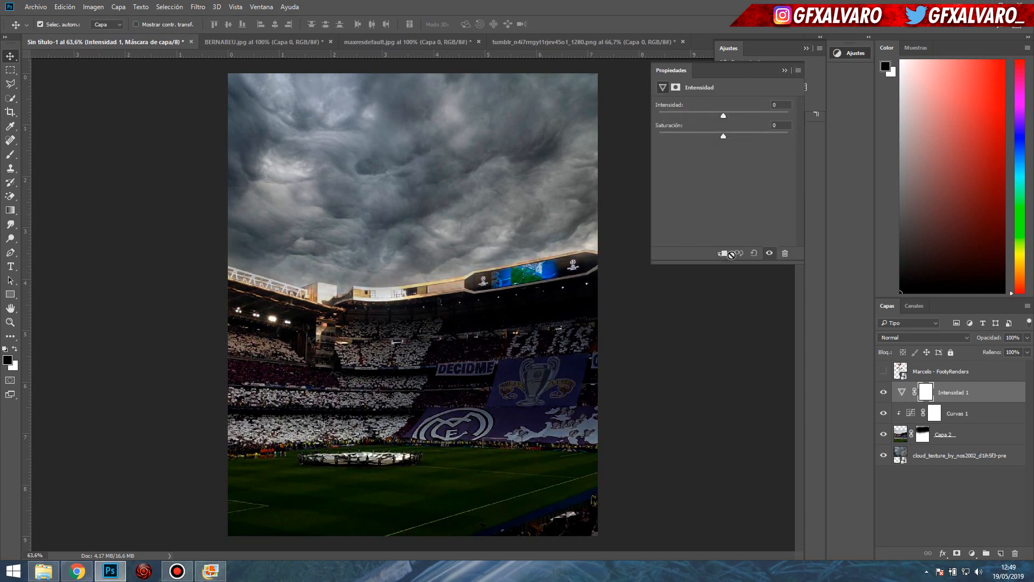
{"action": "left_click_drag", "start_coordinate": [722, 116], "coordinate": [730, 116]}
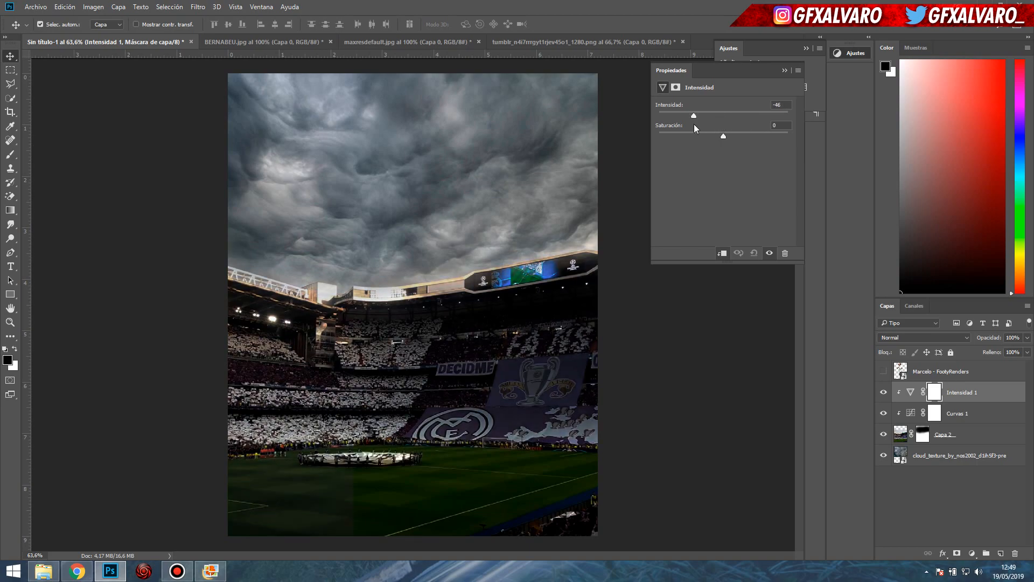
{"action": "left_click", "coordinate": [785, 71]}
{"action": "key", "text": "Delete"}
- Add a Tono/saturación adjustment layer, set Verdes to Tono -19 and Saturación +23, and check its effect
{"action": "left_click", "coordinate": [972, 553]}
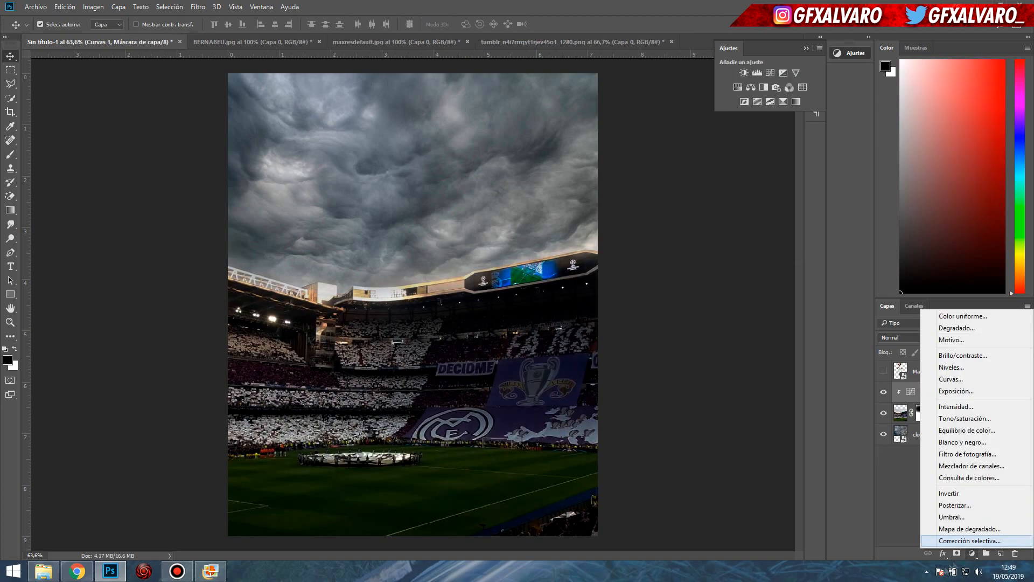
{"action": "left_click", "coordinate": [964, 419]}
{"action": "left_click", "coordinate": [732, 118]}
{"action": "left_click", "coordinate": [725, 146]}
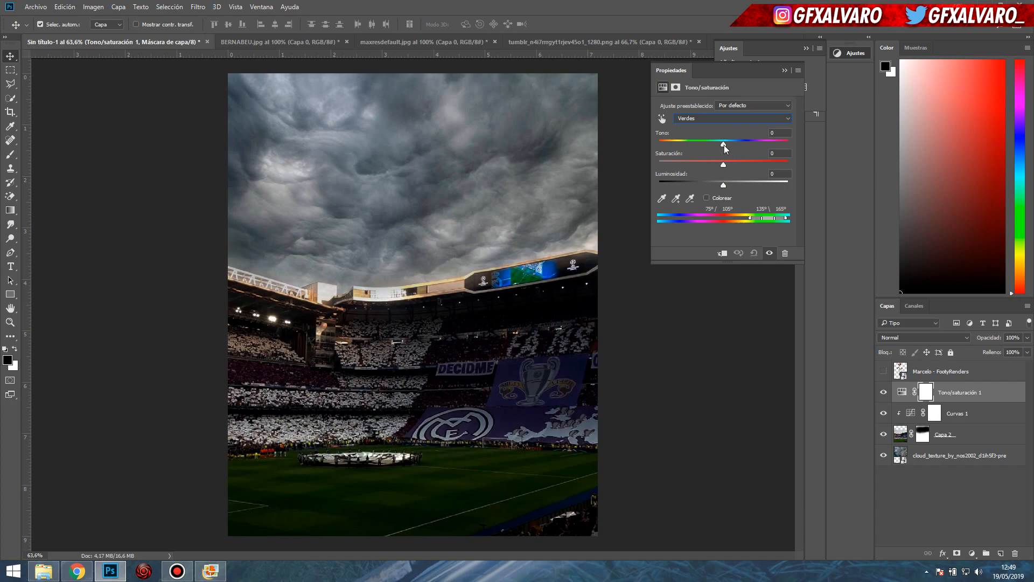
{"action": "left_click_drag", "start_coordinate": [732, 134], "coordinate": [751, 166]}
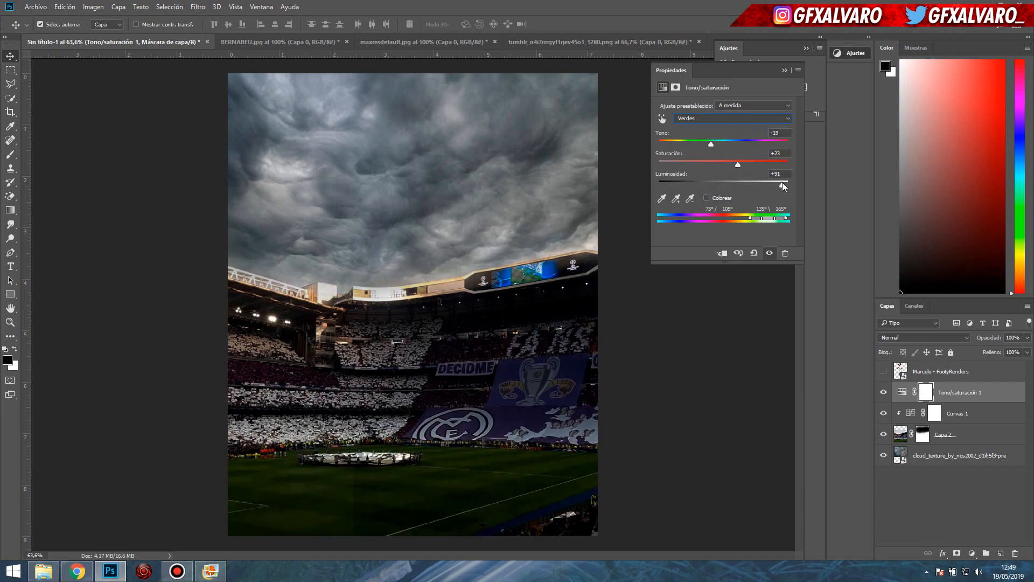
{"action": "left_click_drag", "start_coordinate": [730, 184], "coordinate": [722, 185]}
{"action": "left_click", "coordinate": [784, 71]}
{"action": "left_click", "coordinate": [883, 392]}
{"action": "left_click", "coordinate": [884, 392]}
- Try brushing on Capa 2 and its mask around the stadium roof, and undo the strokes
{"action": "left_click", "coordinate": [967, 431]}
{"action": "key", "text": "b"}
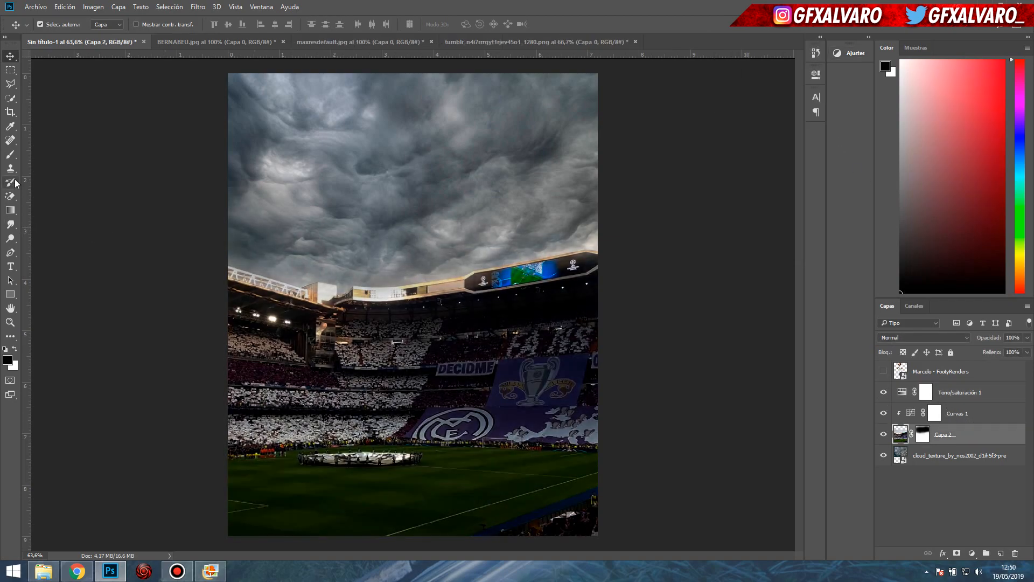
{"action": "left_click", "coordinate": [574, 296]}
{"action": "key", "text": "ctrl+z"}
{"action": "left_click", "coordinate": [922, 433]}
{"action": "left_click_drag", "start_coordinate": [555, 302], "coordinate": [593, 295]}
{"action": "key", "text": "ctrl+z"}
{"action": "key", "text": "x"}
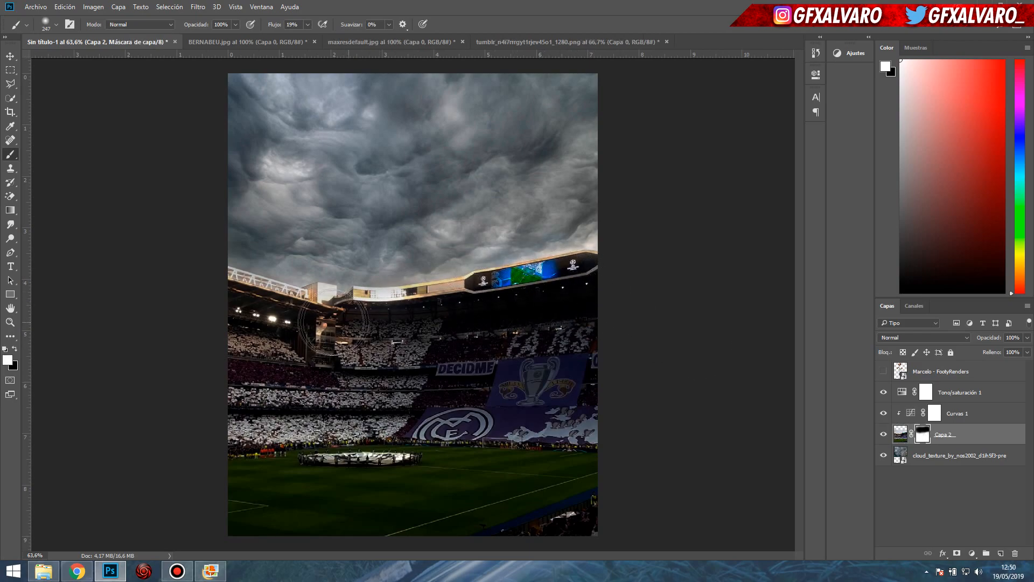
{"action": "left_click", "coordinate": [9, 56]}
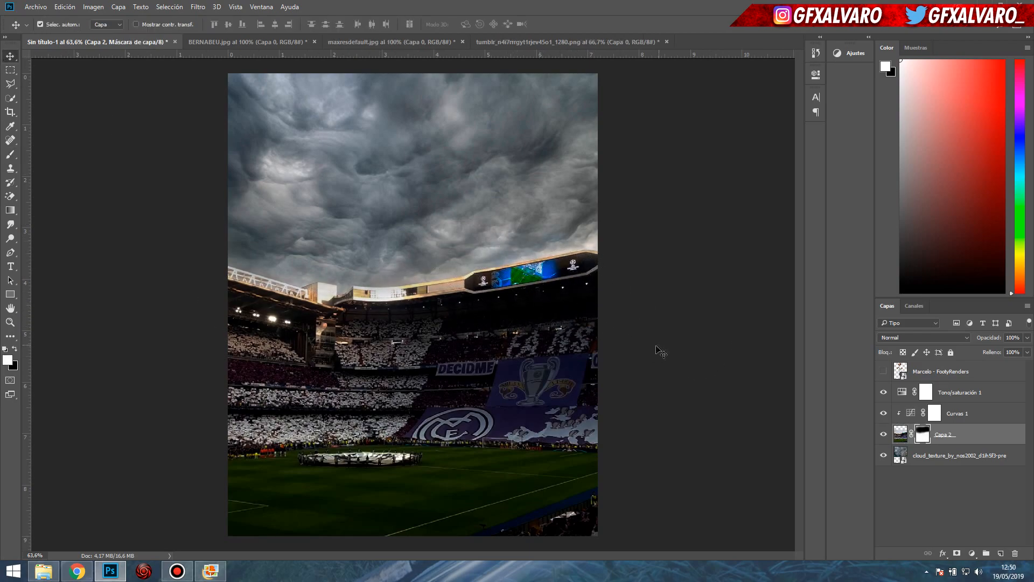
- Add a Consulta de colores adjustment layer clipped to Capa 2, using the Teal 3DLUT file
{"action": "left_click", "coordinate": [970, 554]}
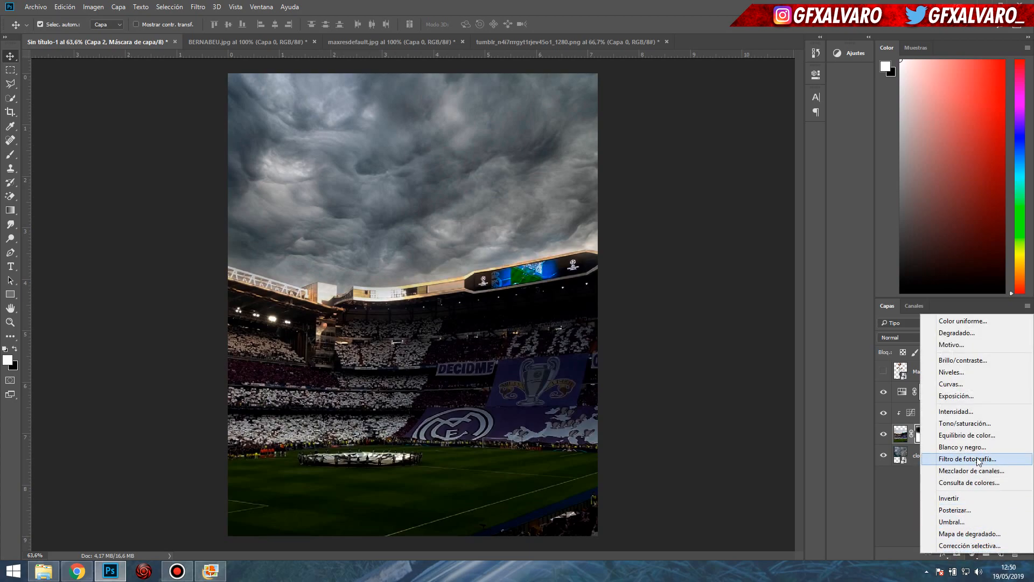
{"action": "left_click", "coordinate": [968, 482]}
{"action": "scroll", "coordinate": [772, 104], "scroll_direction": "down", "scroll_amount": 4}
{"action": "scroll", "coordinate": [772, 104], "scroll_direction": "down", "scroll_amount": 4}
{"action": "scroll", "coordinate": [772, 104], "scroll_direction": "down", "scroll_amount": 1}
{"action": "scroll", "coordinate": [771, 105], "scroll_direction": "down", "scroll_amount": 4}
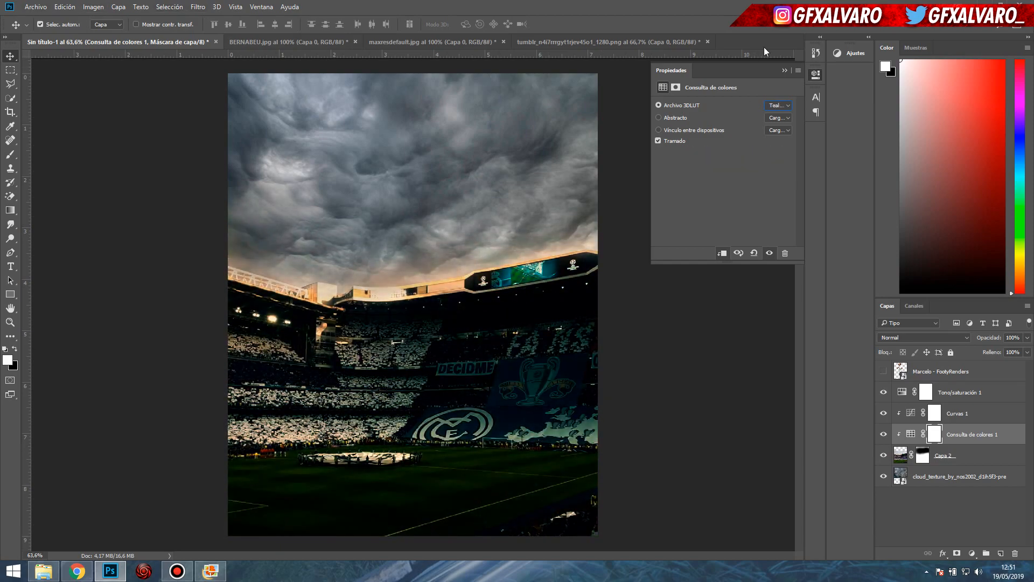
{"action": "left_click", "coordinate": [784, 70]}
- Show the Marcelo render layer, scale it down to about 38.5% and position it in the middle of the canvas
{"action": "left_click", "coordinate": [883, 371]}
{"action": "left_click_drag", "start_coordinate": [429, 291], "coordinate": [450, 292]}
{"action": "key", "text": "ctrl+t"}
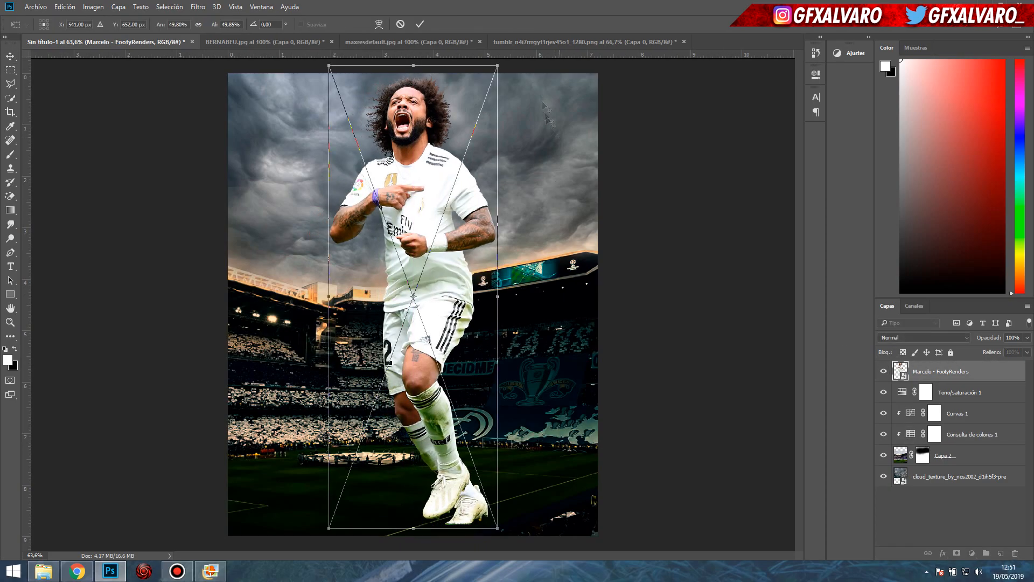
{"action": "left_click_drag", "start_coordinate": [497, 65], "coordinate": [478, 116]}
{"action": "left_click_drag", "start_coordinate": [458, 254], "coordinate": [457, 286]}
{"action": "key", "text": "Return"}
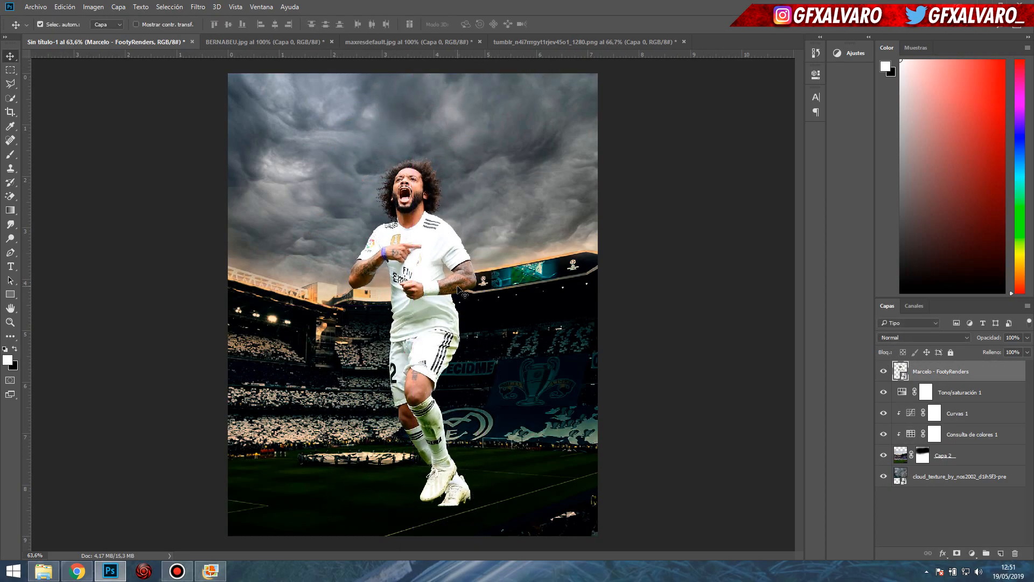
- Enlarge the Marcelo render slightly and nudge it upward
{"action": "scroll", "coordinate": [426, 315], "scroll_direction": "down", "scroll_amount": 3}
{"action": "scroll", "coordinate": [425, 315], "scroll_direction": "up", "scroll_amount": 4}
{"action": "key", "text": "ctrl+t"}
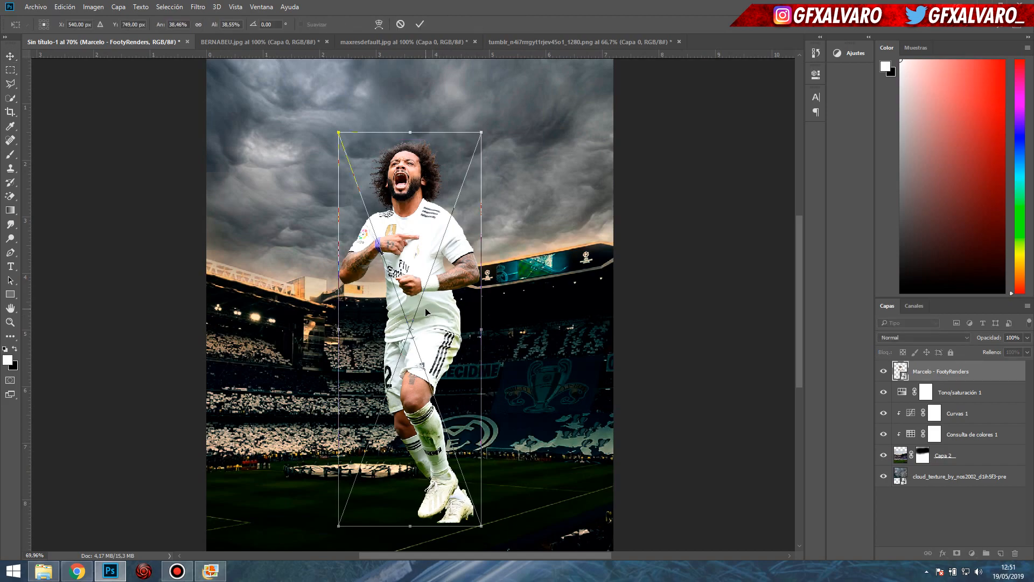
{"action": "left_click_drag", "start_coordinate": [481, 132], "coordinate": [485, 125]}
{"action": "key", "text": "Return"}
{"action": "left_click_drag", "start_coordinate": [440, 239], "coordinate": [440, 228]}
- Add a Curves adjustment layer clipped to the Marcelo render and pull its curve down to darken him
{"action": "left_click", "coordinate": [848, 53]}
{"action": "left_click", "coordinate": [745, 71]}
{"action": "left_click_drag", "start_coordinate": [695, 220], "coordinate": [768, 189]}
{"action": "key", "text": "ctrl+alt+g"}
{"action": "left_click", "coordinate": [816, 114]}
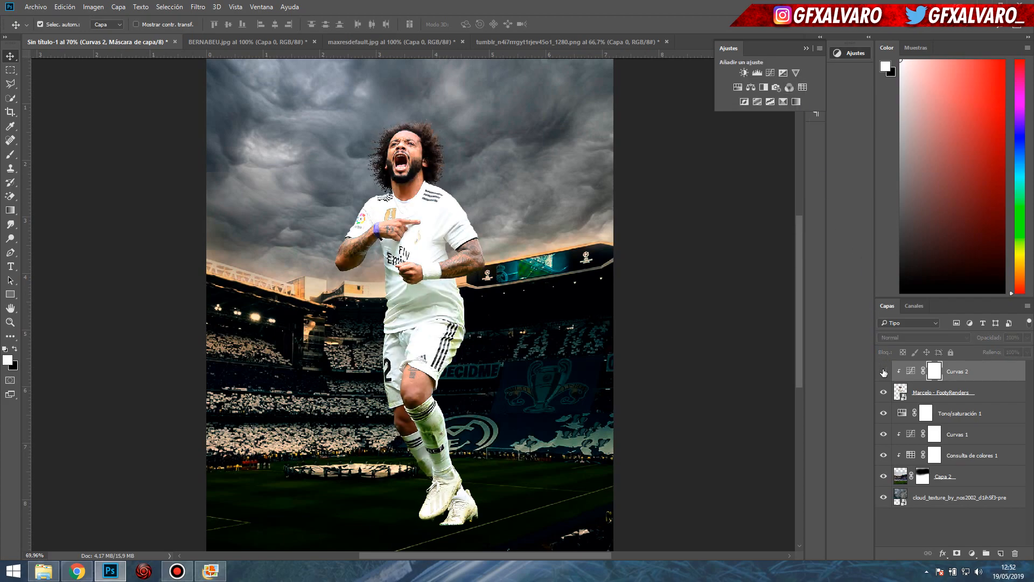
- Switch to Chrome and search Google Images for "brasil hd"
{"action": "left_click", "coordinate": [627, 310]}
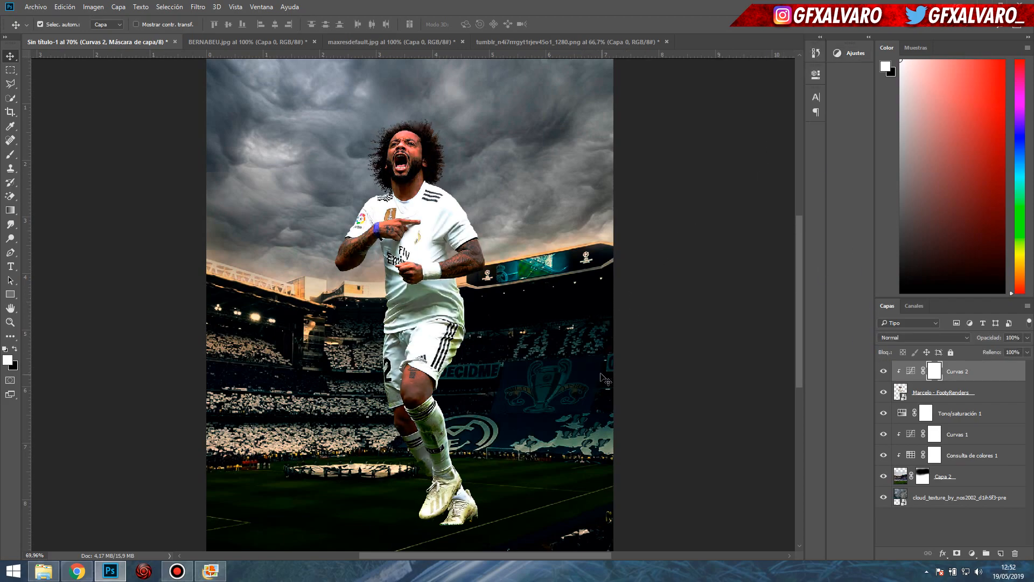
{"action": "left_click", "coordinate": [69, 578]}
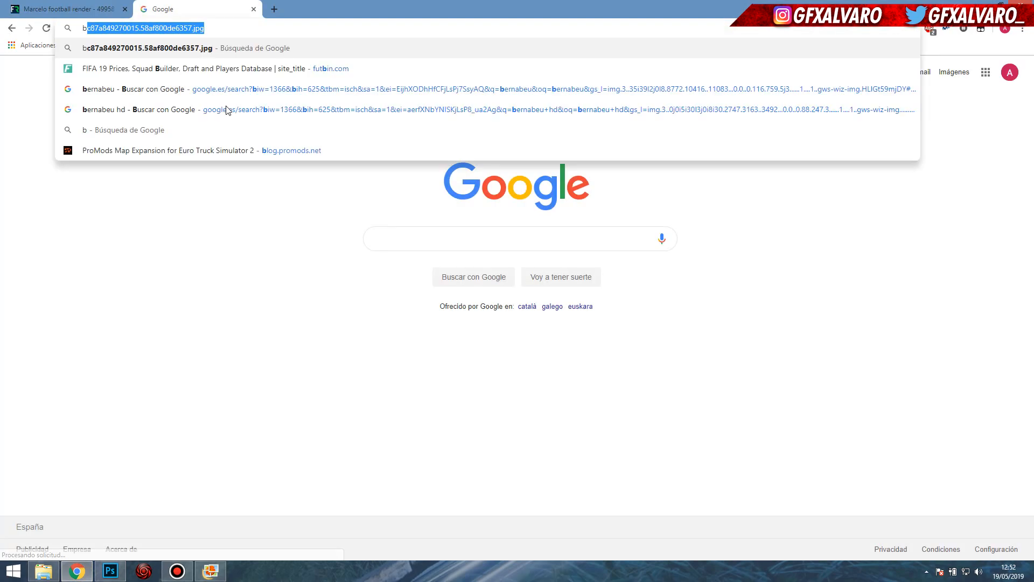
{"action": "left_click", "coordinate": [419, 240]}
{"action": "type", "text": "brasil hd"}
{"action": "key", "text": "Return"}
{"action": "left_click", "coordinate": [138, 106]}
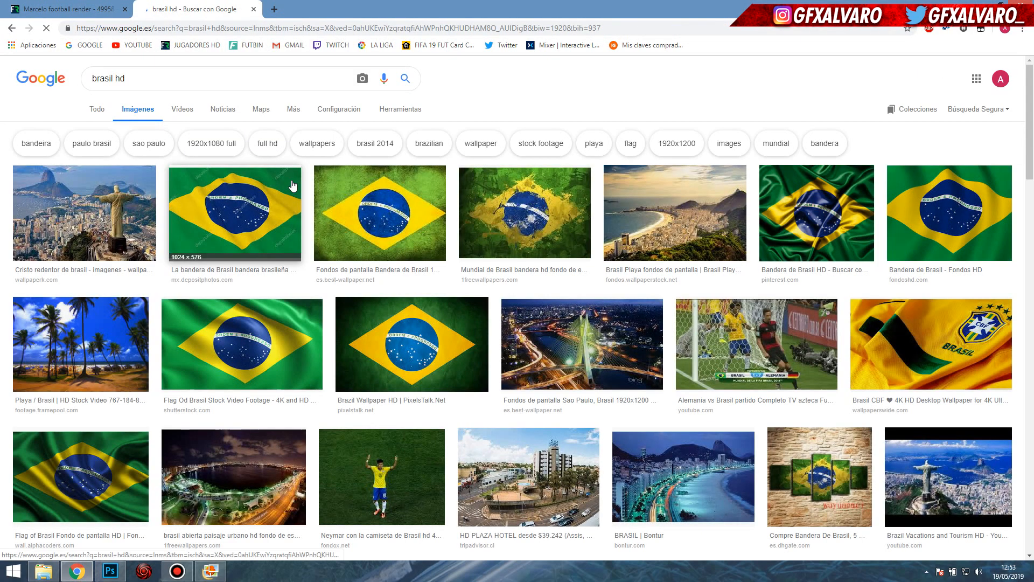
- Open the Cristo redentor result, choose the related Rio de Janeiro Brasil wallpaper seen from behind the statue, and copy the image
{"action": "left_click", "coordinate": [151, 217]}
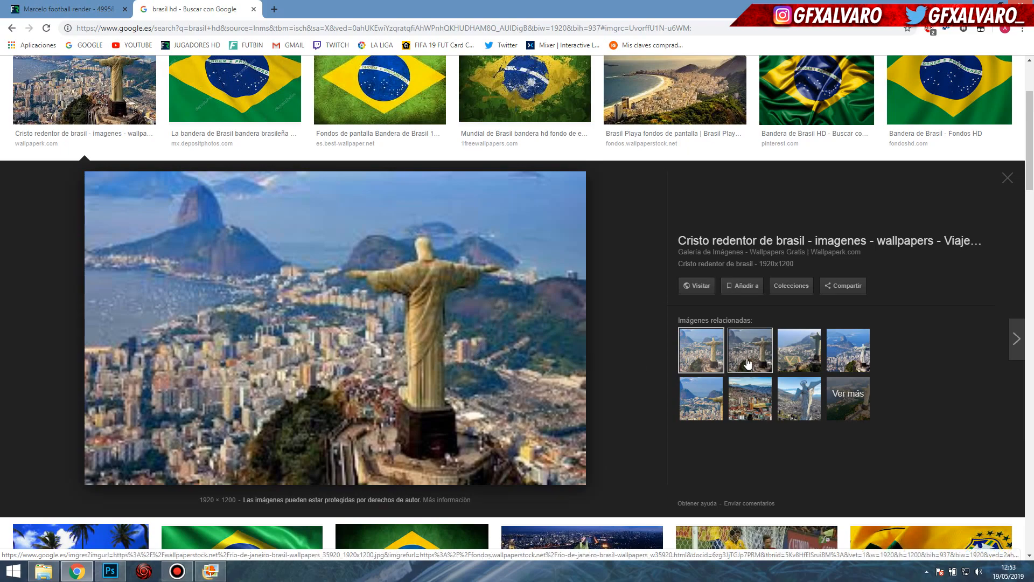
{"action": "left_click", "coordinate": [750, 350]}
{"action": "left_click", "coordinate": [786, 354]}
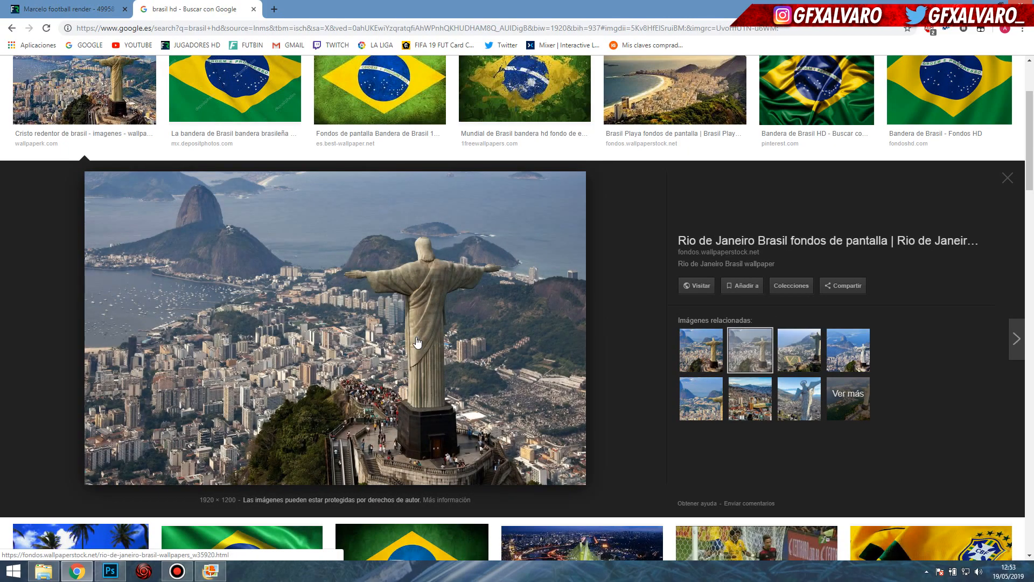
{"action": "right_click", "coordinate": [493, 337]}
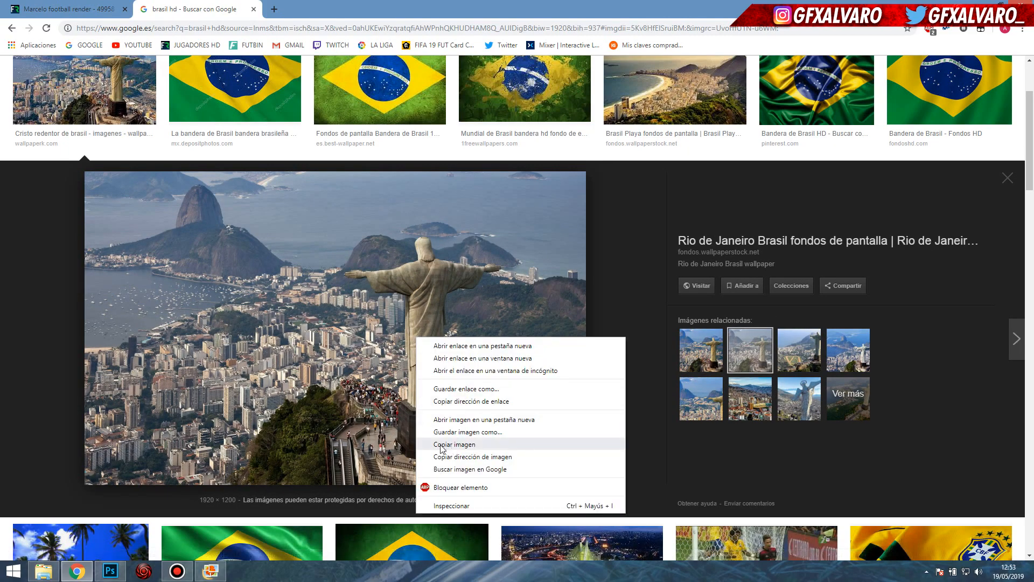
{"action": "left_click", "coordinate": [528, 446]}
- Paste the Rio picture into the Photoshop poster, scale it down over the upper canvas, and move its layer below the cloud texture
{"action": "left_click", "coordinate": [111, 571]}
{"action": "key", "text": "ctrl+v"}
{"action": "key", "text": "ctrl+t"}
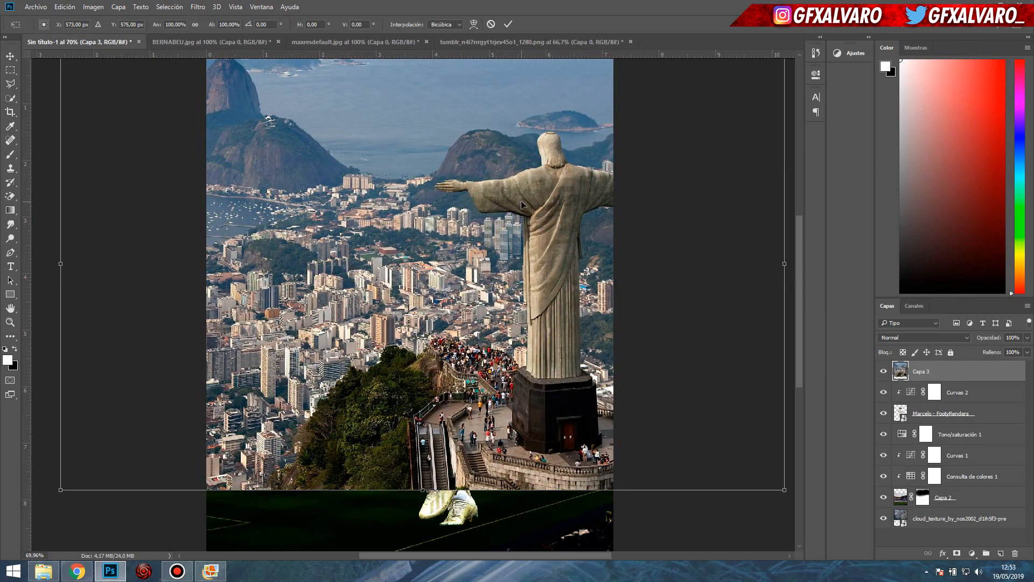
{"action": "scroll", "coordinate": [628, 150], "scroll_direction": "down", "scroll_amount": 3}
{"action": "left_click_drag", "start_coordinate": [628, 154], "coordinate": [569, 190]}
{"action": "left_click_drag", "start_coordinate": [522, 242], "coordinate": [522, 209]}
{"action": "key", "text": "Return"}
{"action": "scroll", "coordinate": [522, 209], "scroll_direction": "up", "scroll_amount": 2}
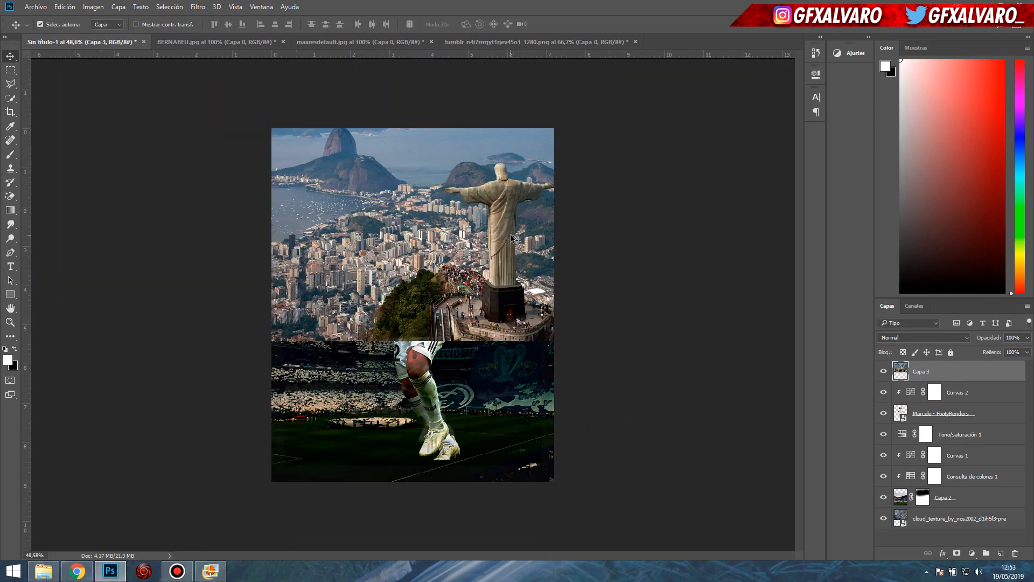
{"action": "left_click_drag", "start_coordinate": [921, 371], "coordinate": [929, 530]}
{"action": "left_click", "coordinate": [957, 553]}
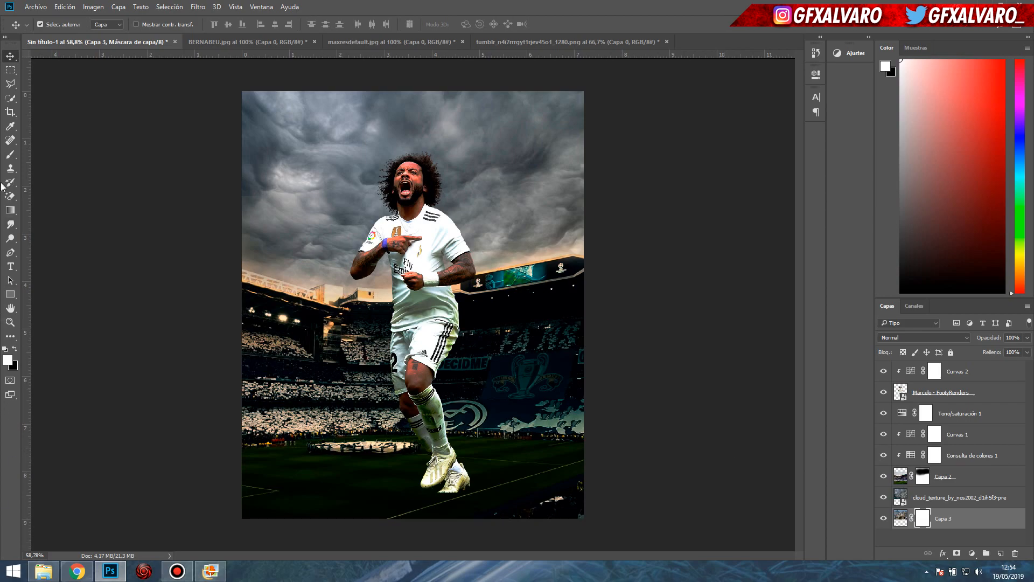
{"action": "left_click", "coordinate": [11, 155]}
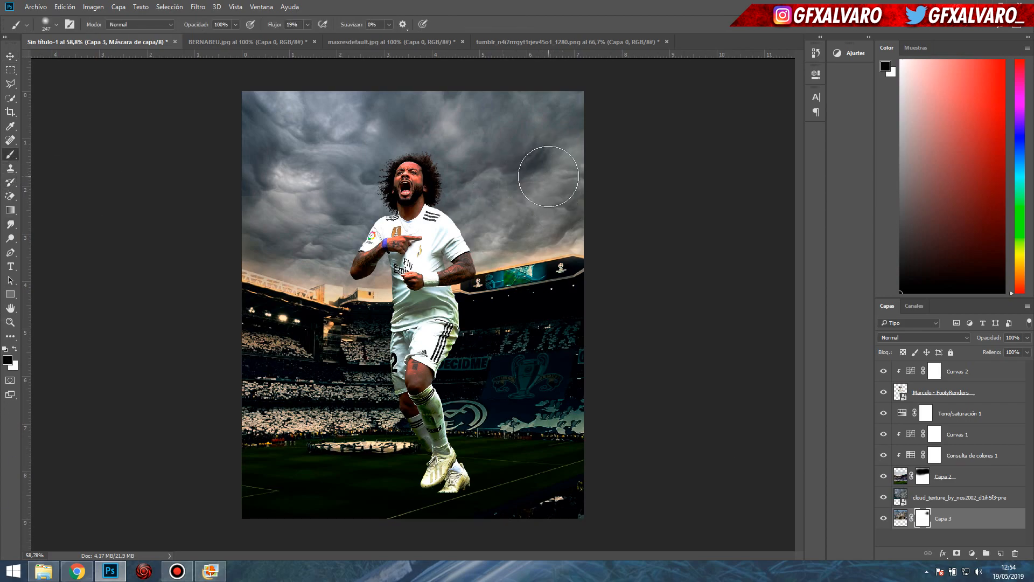
{"action": "right_click", "coordinate": [921, 518]}
{"action": "left_click", "coordinate": [911, 426]}
- Add a layer mask to the cloud texture and softly brush black at 11% flow to reveal the Christ statue beside Marcelo
{"action": "left_click", "coordinate": [933, 498]}
{"action": "left_click", "coordinate": [956, 554]}
{"action": "mouse_move", "coordinate": [555, 195]}
{"action": "left_mouse_down"}
{"action": "mouse_move", "coordinate": [520, 158]}
{"action": "mouse_move", "coordinate": [502, 213]}
{"action": "mouse_move", "coordinate": [527, 251]}
{"action": "left_mouse_up"}
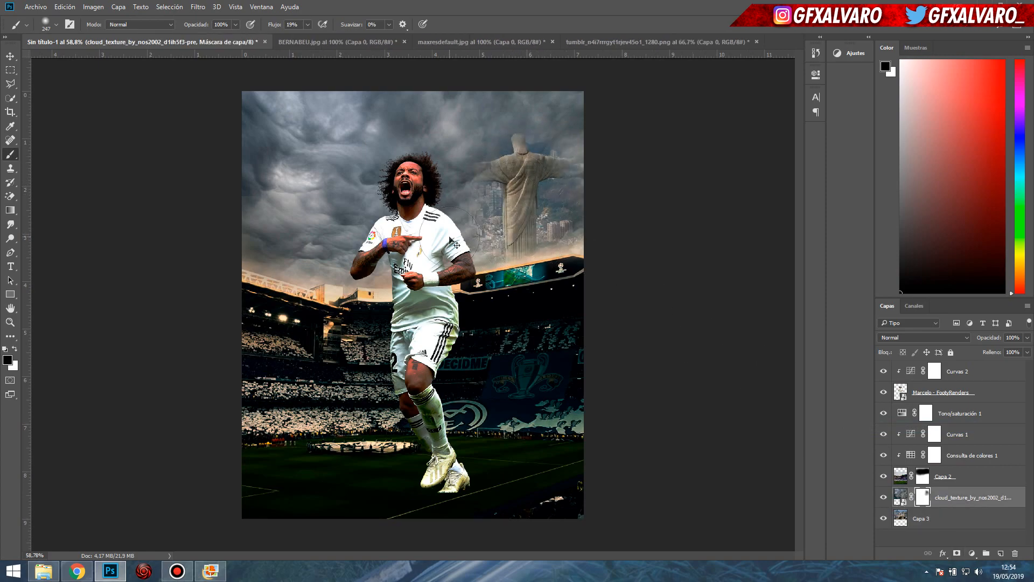
{"action": "key", "text": "ctrl+z"}
{"action": "mouse_move", "coordinate": [490, 163]}
{"action": "left_mouse_down"}
{"action": "mouse_move", "coordinate": [525, 180]}
{"action": "mouse_move", "coordinate": [532, 148]}
{"action": "left_mouse_up"}
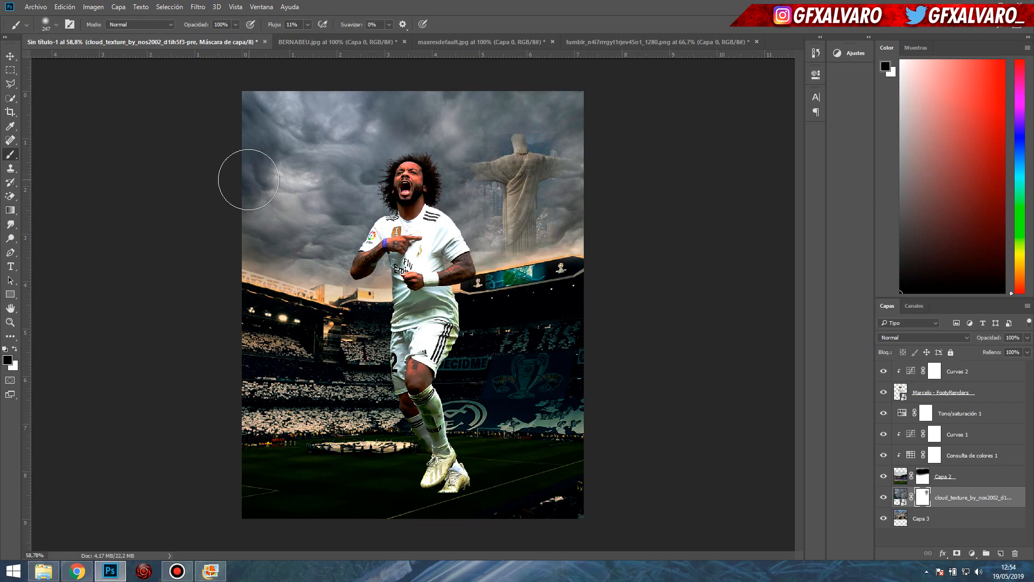
- Paint the cloud mask white around the statue's body and arms to hide the city buildings, raising brush flow from 22% to 75%
{"action": "scroll", "coordinate": [468, 233], "scroll_direction": "up", "scroll_amount": 5}
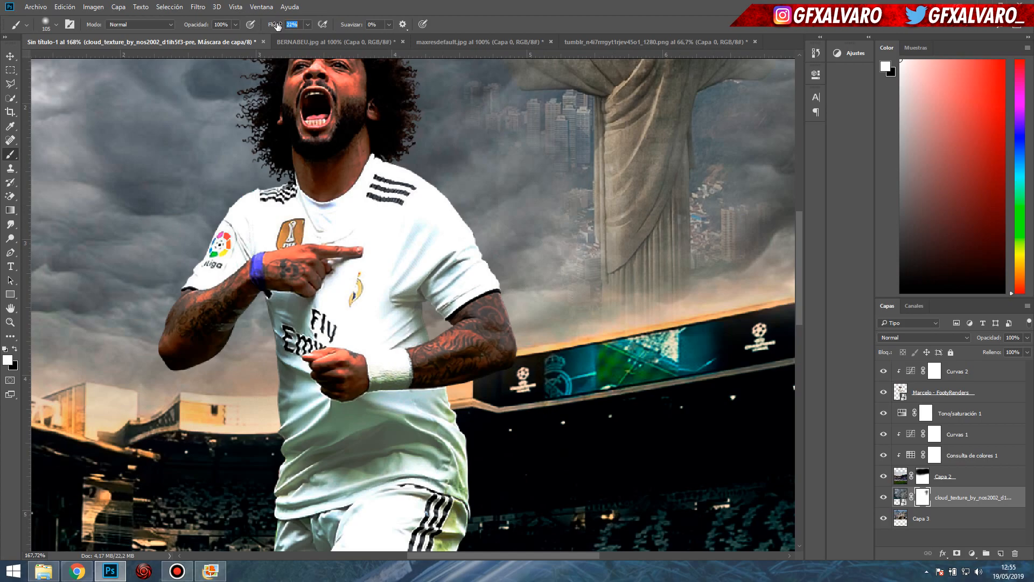
{"action": "mouse_move", "coordinate": [543, 142]}
{"action": "left_mouse_down"}
{"action": "mouse_move", "coordinate": [541, 175]}
{"action": "mouse_move", "coordinate": [638, 196]}
{"action": "mouse_move", "coordinate": [569, 192]}
{"action": "left_mouse_up"}
{"action": "left_click_drag", "start_coordinate": [732, 231], "coordinate": [732, 187]}
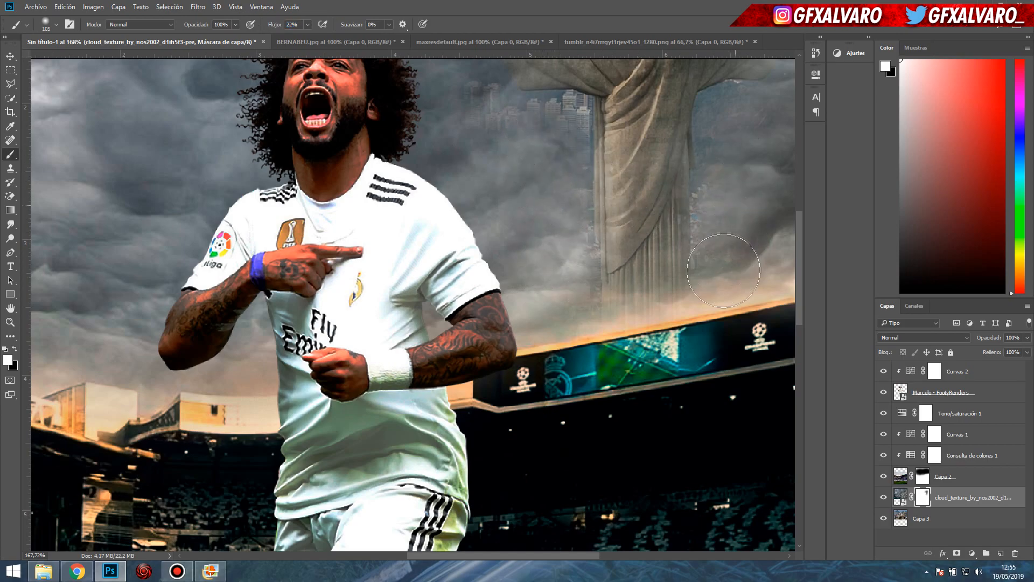
{"action": "mouse_move", "coordinate": [528, 132]}
{"action": "left_mouse_down"}
{"action": "mouse_move", "coordinate": [579, 119]}
{"action": "mouse_move", "coordinate": [551, 132]}
{"action": "left_mouse_up"}
{"action": "right_click", "coordinate": [585, 126], "text": "alt"}
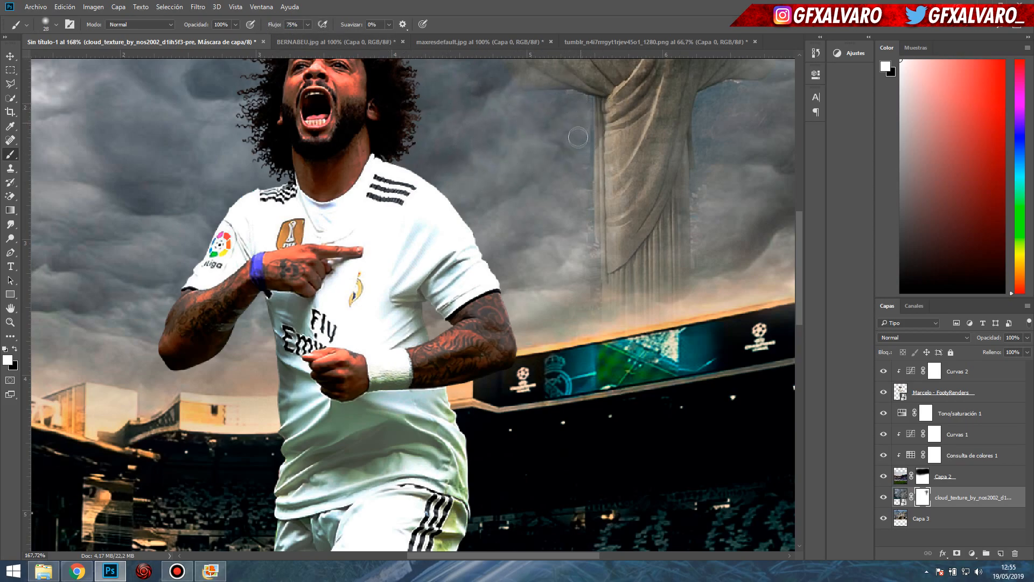
{"action": "left_click_drag", "start_coordinate": [720, 165], "coordinate": [690, 200]}
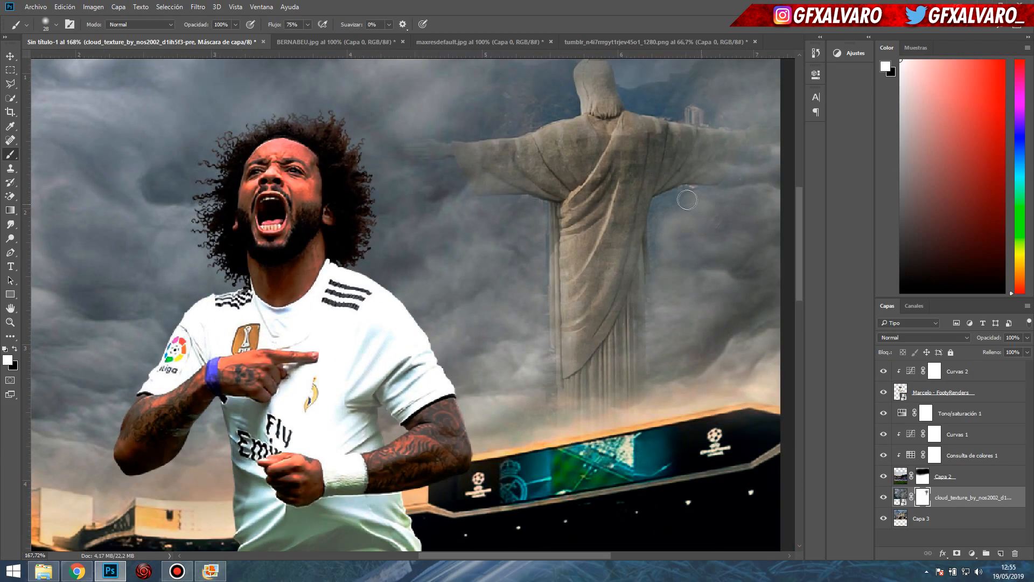
{"action": "scroll", "coordinate": [670, 201], "scroll_direction": "down", "scroll_amount": 10}
{"action": "scroll", "coordinate": [466, 172], "scroll_direction": "up", "scroll_amount": 9}
{"action": "key", "text": "x"}
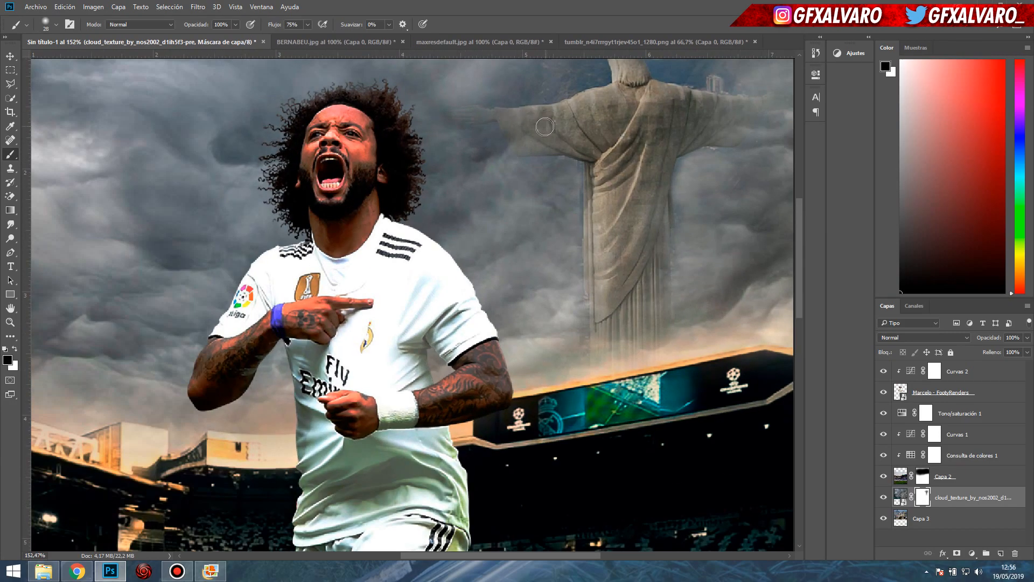
{"action": "left_click_drag", "start_coordinate": [579, 145], "coordinate": [622, 134]}
{"action": "left_click_drag", "start_coordinate": [696, 105], "coordinate": [584, 174]}
{"action": "left_click_drag", "start_coordinate": [584, 174], "coordinate": [639, 173]}
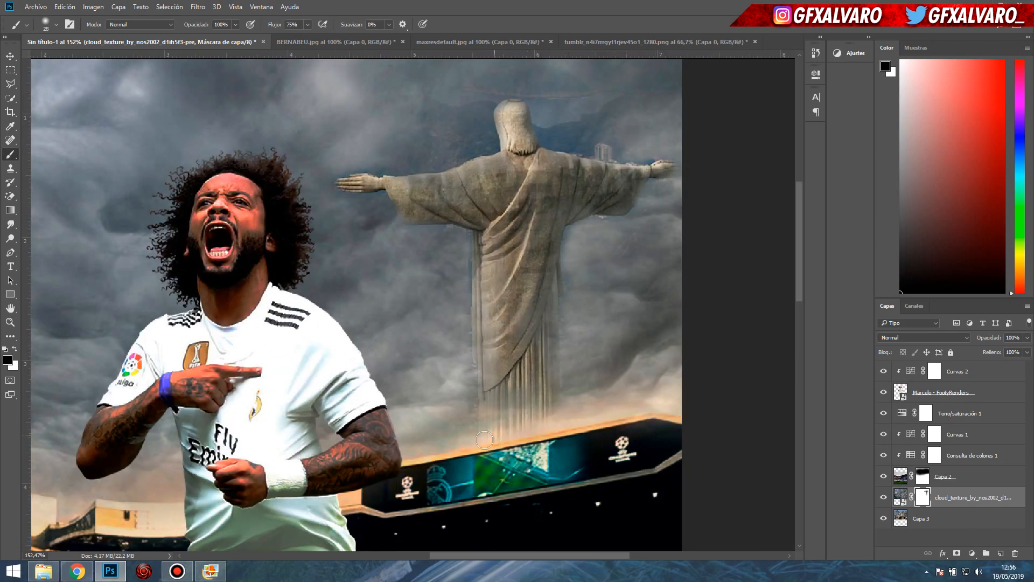
{"action": "scroll", "coordinate": [512, 288], "scroll_direction": "down", "scroll_amount": 4}
{"action": "scroll", "coordinate": [523, 286], "scroll_direction": "up", "scroll_amount": 1}
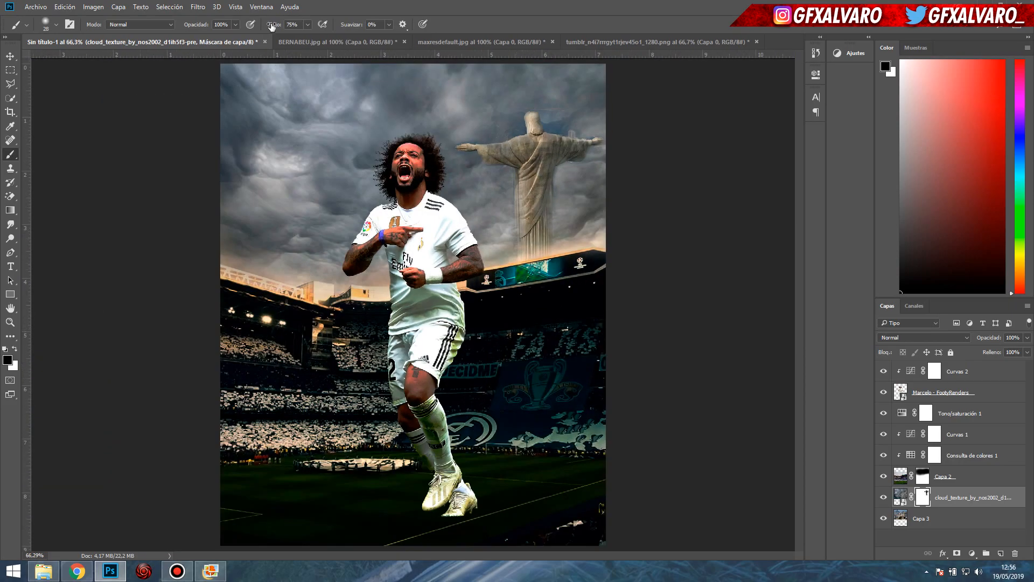
{"action": "key", "text": "ctrl+alt+z"}
{"action": "key", "text": "ctrl+alt+z"}
{"action": "key", "text": "ctrl+alt+z"}
- Brush the cloud mask black at 15% flow to bring out the statue's head and arms and reveal Rio's bay behind Marcelo's other side
{"action": "left_click_drag", "start_coordinate": [275, 25], "coordinate": [268, 26]}
{"action": "scroll", "coordinate": [540, 154], "scroll_direction": "up", "scroll_amount": 3}
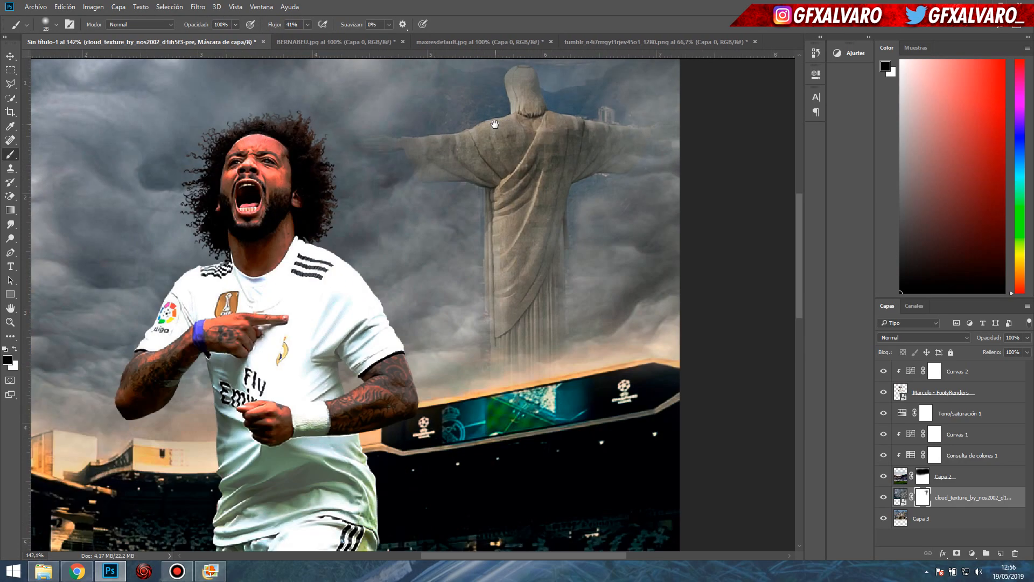
{"action": "left_click_drag", "start_coordinate": [539, 153], "coordinate": [560, 275]}
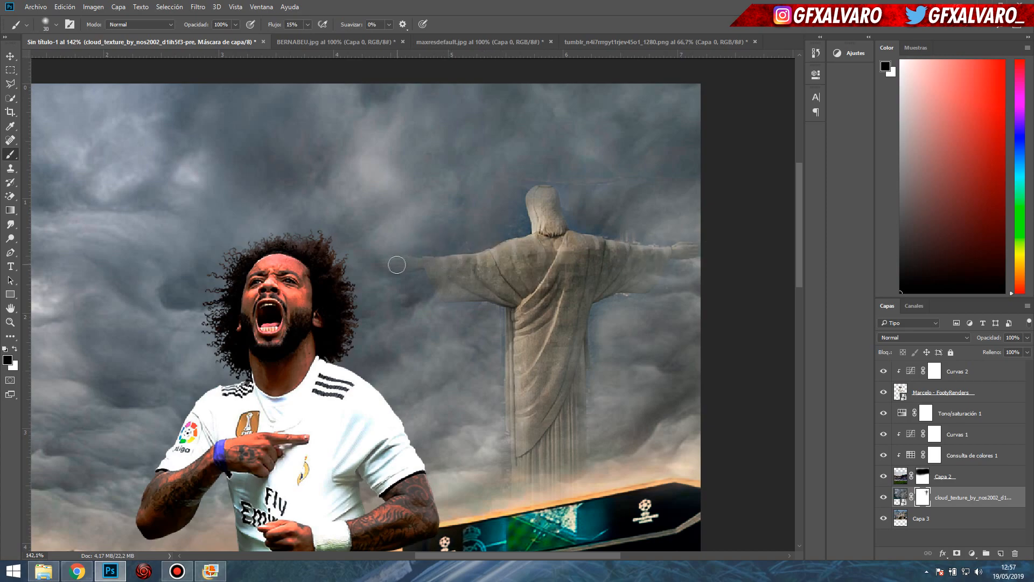
{"action": "scroll", "coordinate": [545, 197], "scroll_direction": "down", "scroll_amount": 5}
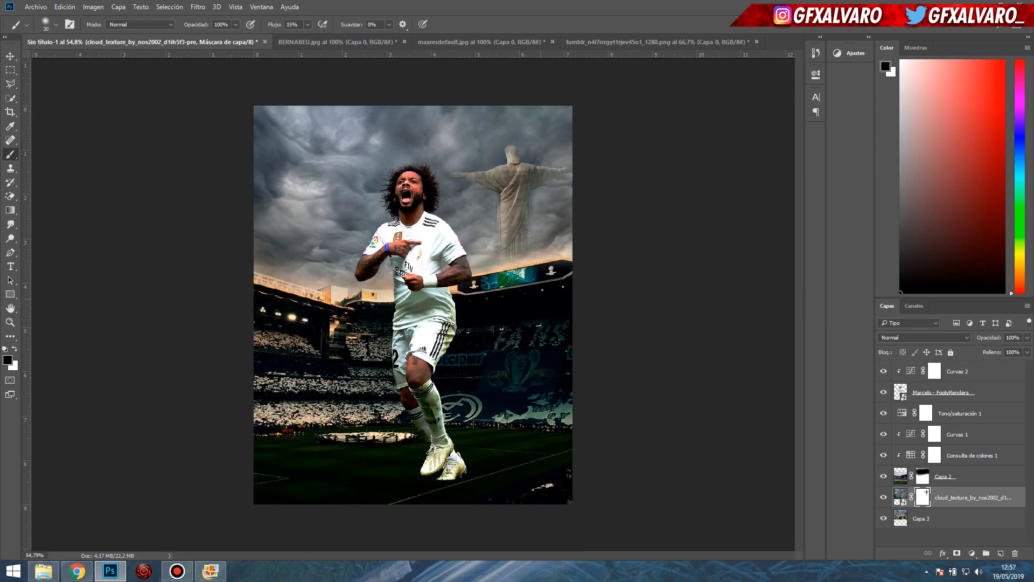
{"action": "left_click_drag", "start_coordinate": [291, 198], "coordinate": [312, 234]}
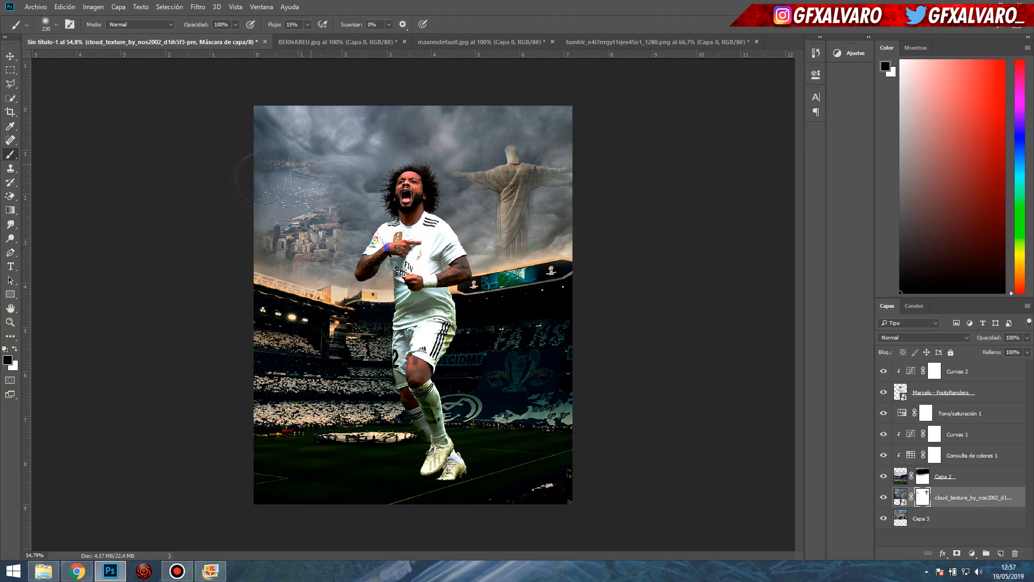
{"action": "scroll", "coordinate": [274, 244], "scroll_direction": "up", "scroll_amount": 2}
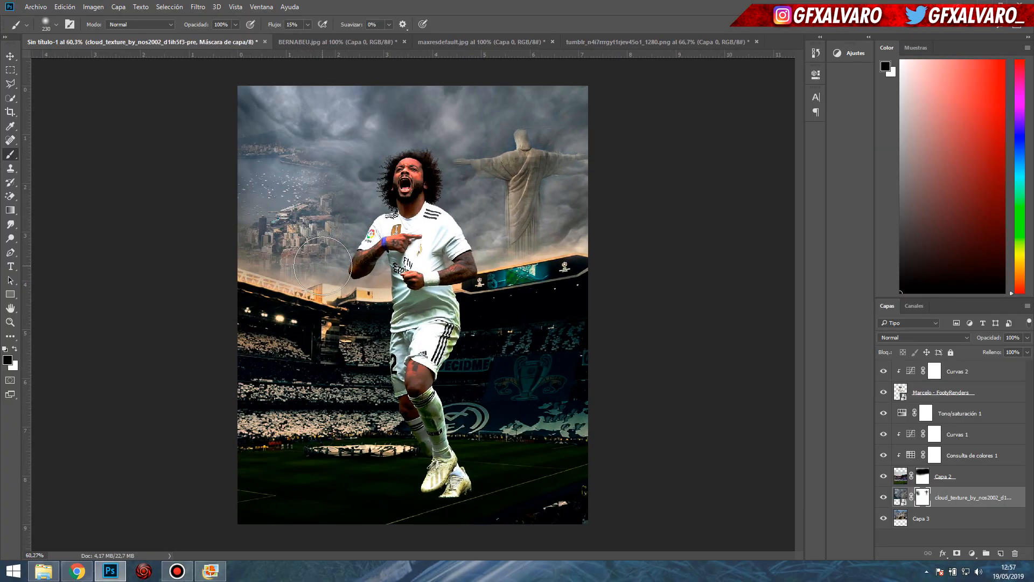
- Switch to Chrome and look through the "brasil hd" image results for another Brazilian background
{"action": "left_click", "coordinate": [77, 571]}
{"action": "key", "text": "Escape"}
{"action": "scroll", "coordinate": [139, 203], "scroll_direction": "down", "scroll_amount": 6}
{"action": "scroll", "coordinate": [138, 202], "scroll_direction": "down", "scroll_amount": 15}
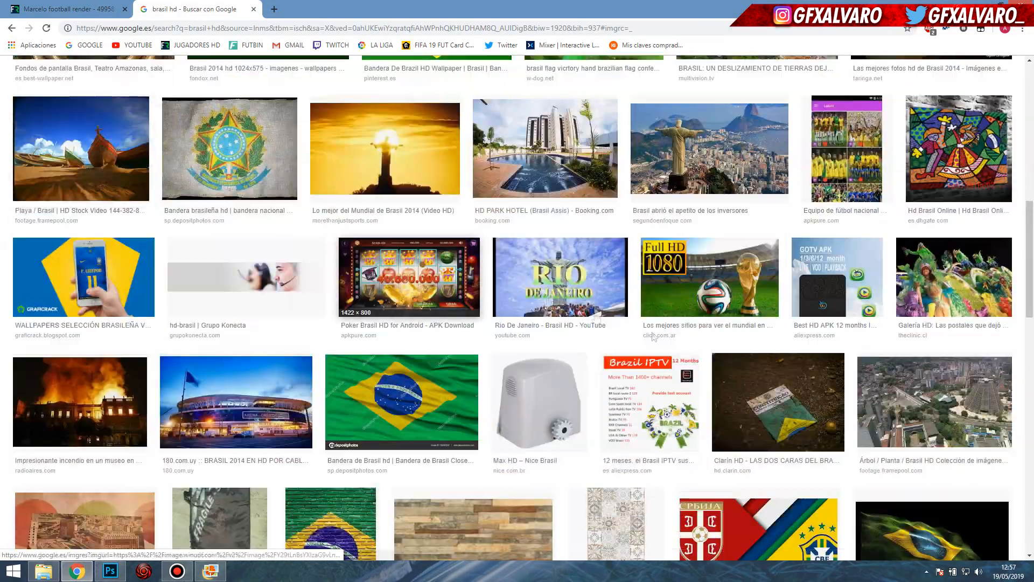
{"action": "scroll", "coordinate": [135, 290], "scroll_direction": "down", "scroll_amount": 20}
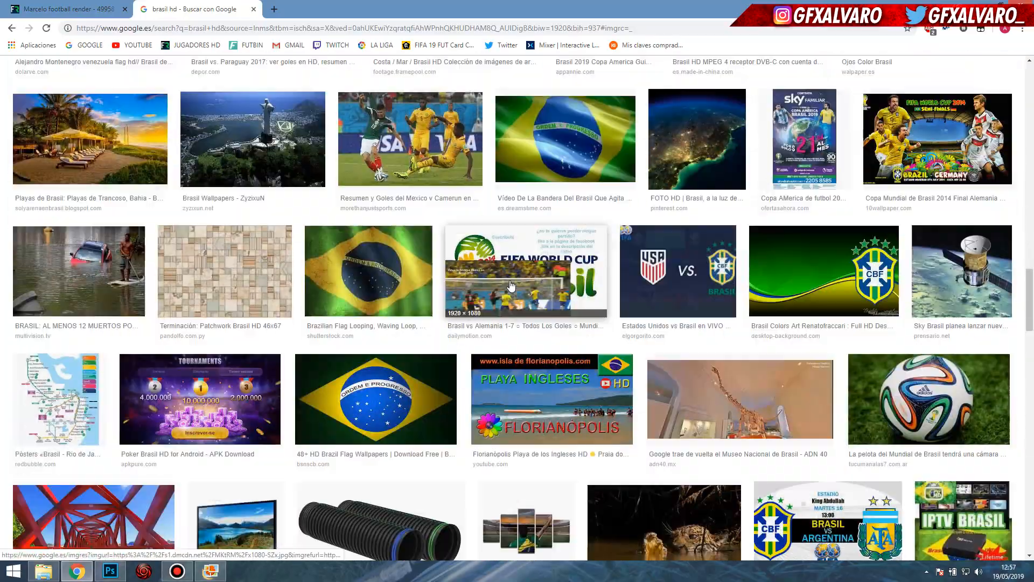
{"action": "key", "text": "Home"}
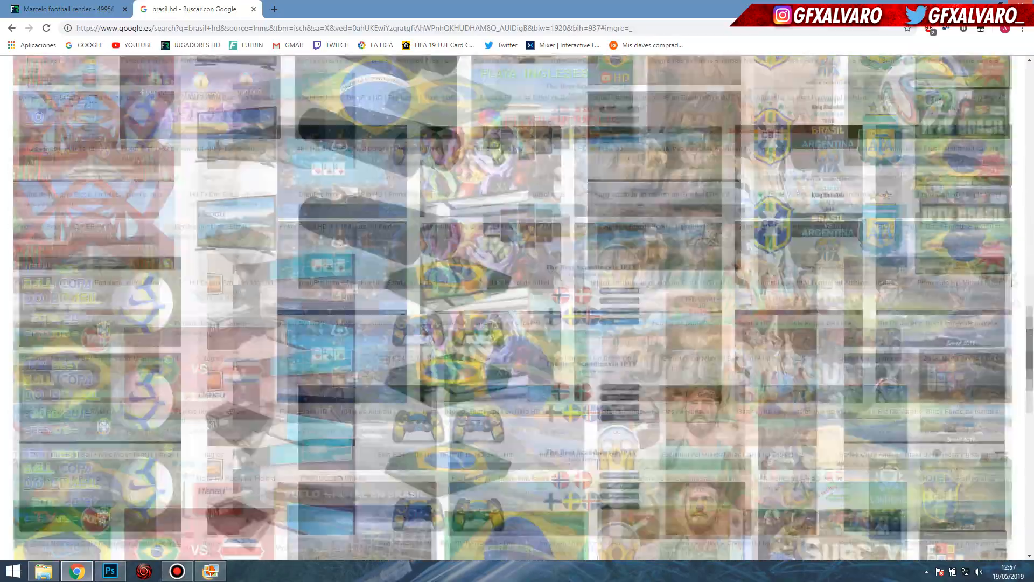
- Search Google for "marcelo" and examine his Wikipedia article for his birthplace
{"action": "triple_click", "coordinate": [254, 77]}
{"action": "type", "text": "marcelo"}
{"action": "key", "text": "Return"}
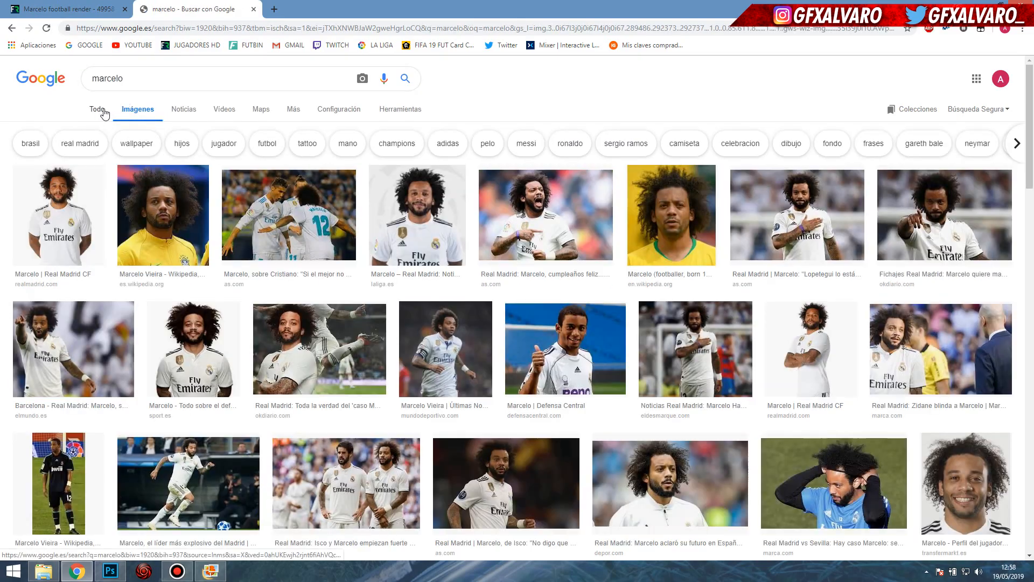
{"action": "left_click", "coordinate": [97, 109]}
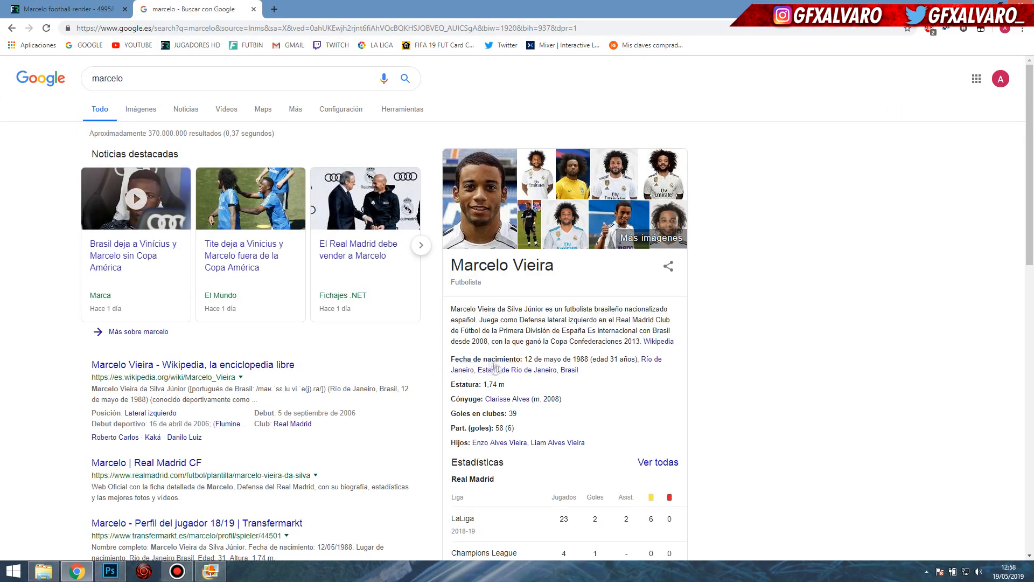
{"action": "scroll", "coordinate": [504, 368], "scroll_direction": "down", "scroll_amount": 2}
{"action": "left_click", "coordinate": [161, 256]}
{"action": "scroll", "coordinate": [865, 267], "scroll_direction": "down", "scroll_amount": 8}
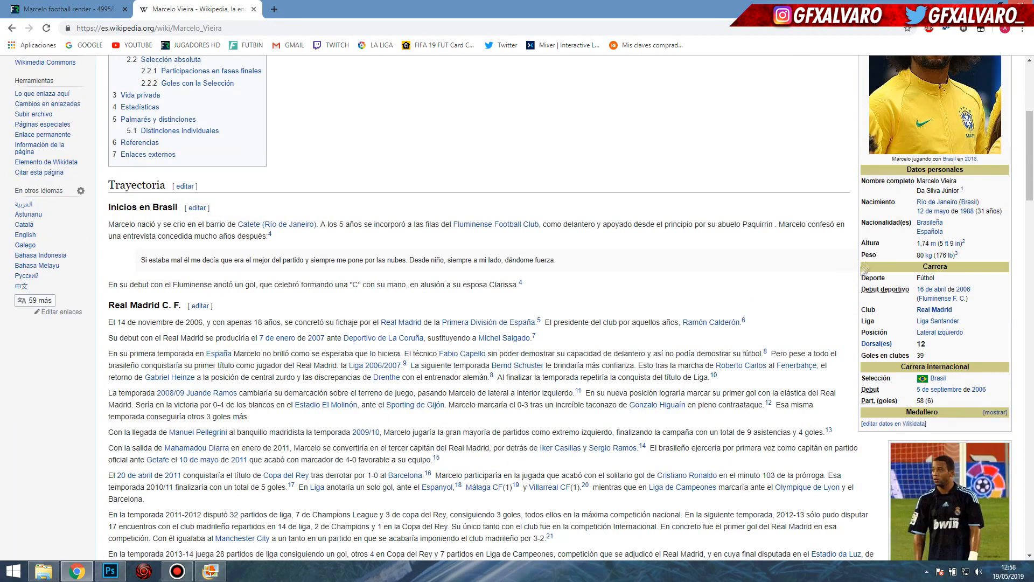
{"action": "left_click", "coordinate": [937, 202]}
- Search Google Images for "rio de janeiro hd"
{"action": "key", "text": "alt+Home"}
{"action": "type", "text": "rio de janei"}
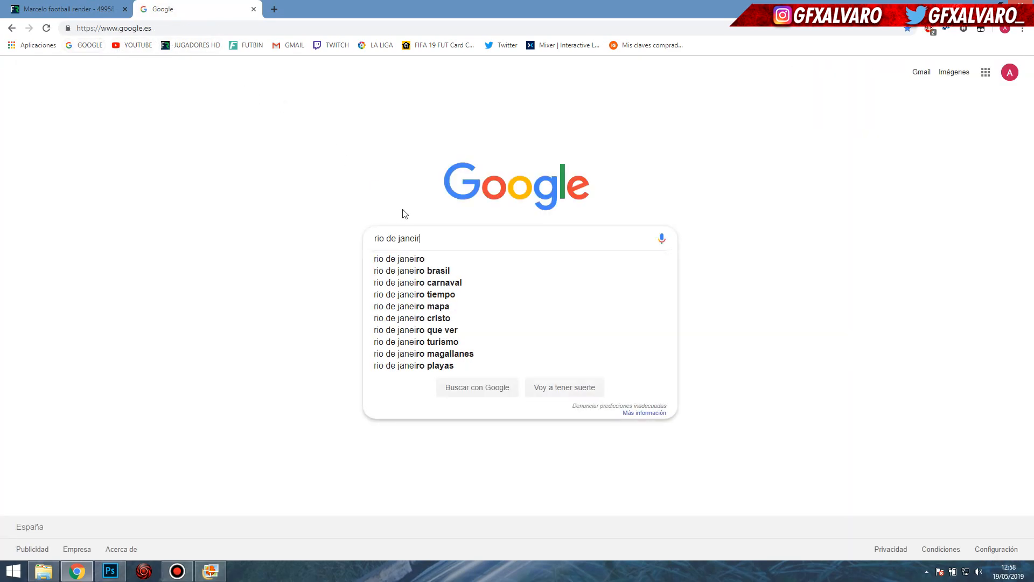
{"action": "type", "text": "ro hd"}
{"action": "key", "text": "Return"}
- Find the "Rio De Janeiro Wallpapers HD" bay view among the results, open it and copy the image
{"action": "scroll", "coordinate": [179, 334], "scroll_direction": "down", "scroll_amount": 4}
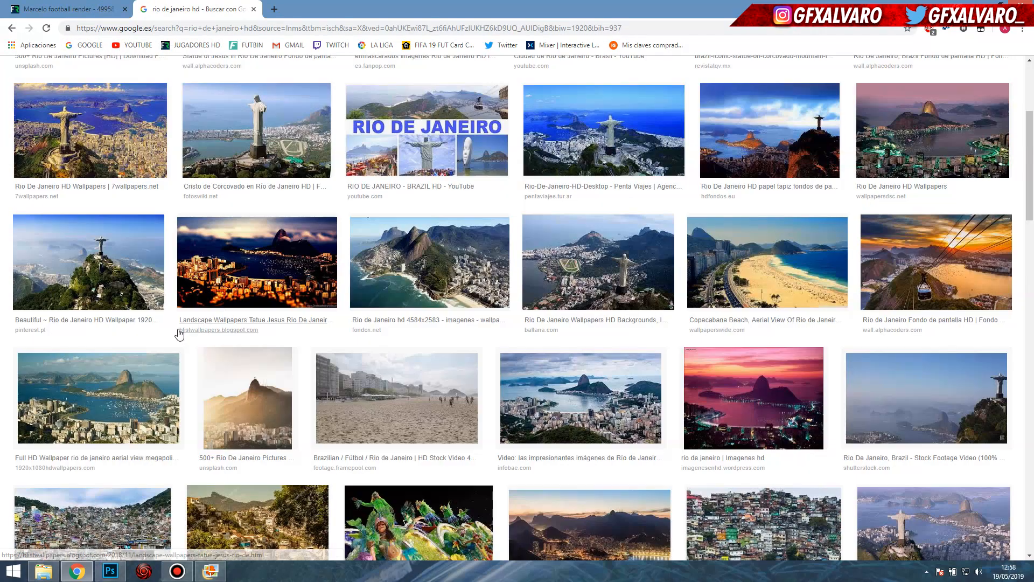
{"action": "scroll", "coordinate": [179, 334], "scroll_direction": "down", "scroll_amount": 6}
{"action": "scroll", "coordinate": [66, 271], "scroll_direction": "down", "scroll_amount": 1}
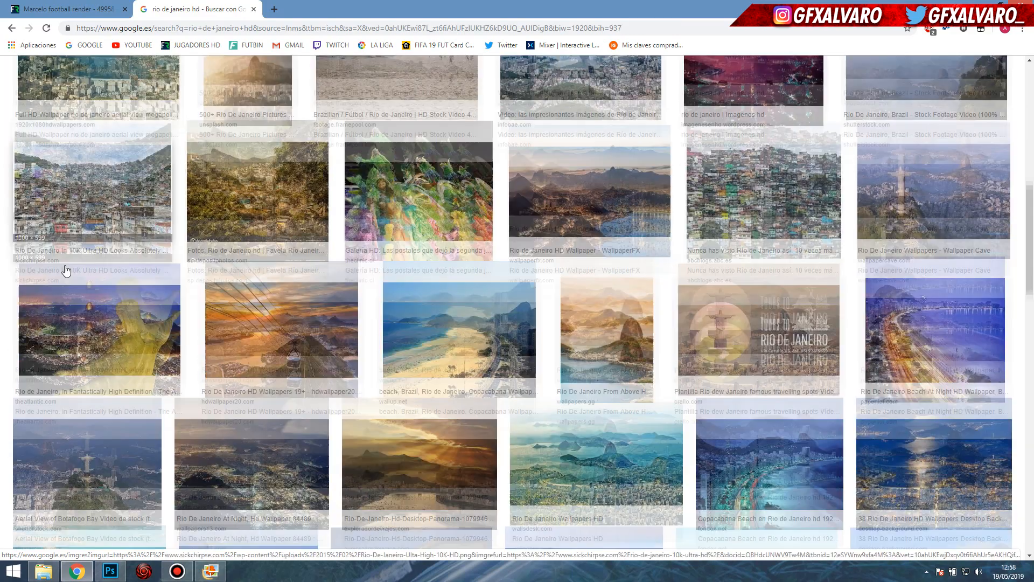
{"action": "left_click", "coordinate": [597, 375]}
{"action": "right_click", "coordinate": [518, 232]}
{"action": "left_click", "coordinate": [560, 338]}
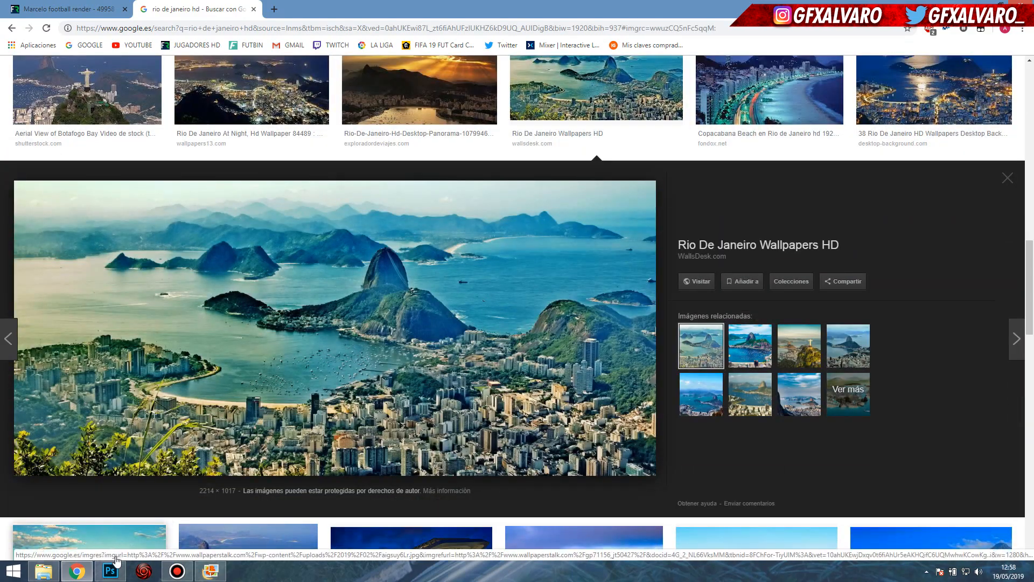
- Switch to Photoshop and paint the cloud layer's mask white over the city beside the player
{"action": "left_click", "coordinate": [111, 569]}
{"action": "key", "text": "shift+0"}
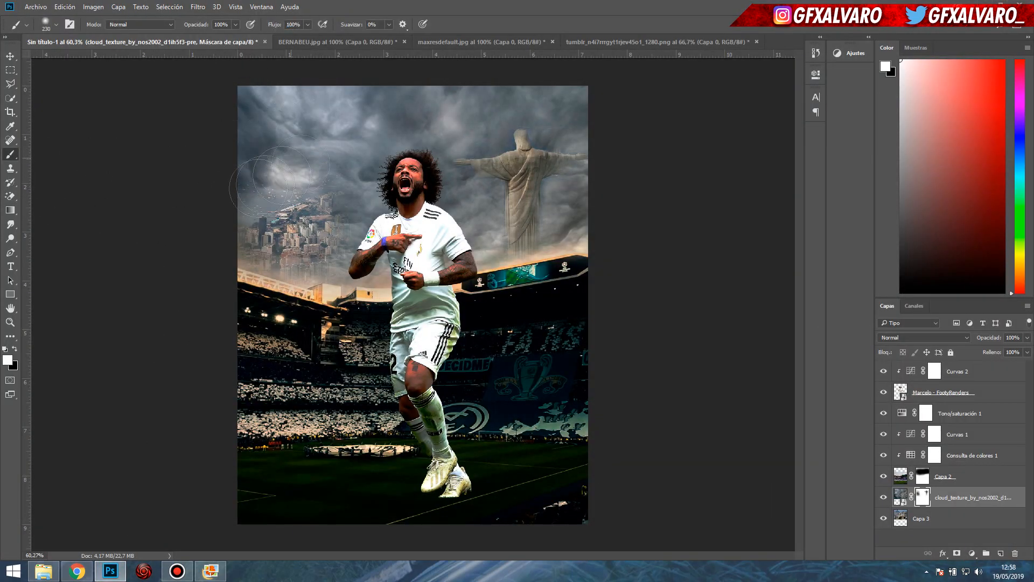
{"action": "left_click_drag", "start_coordinate": [259, 194], "coordinate": [326, 239]}
- Paste the copied Rio bay image, scale it to about 130% and place it over the poster's upper-left area
{"action": "left_click", "coordinate": [5, 60]}
{"action": "key", "text": "ctrl+v"}
{"action": "left_click_drag", "start_coordinate": [513, 174], "coordinate": [291, 113]}
{"action": "key", "text": "ctrl+t"}
{"action": "left_click_drag", "start_coordinate": [501, 277], "coordinate": [484, 300]}
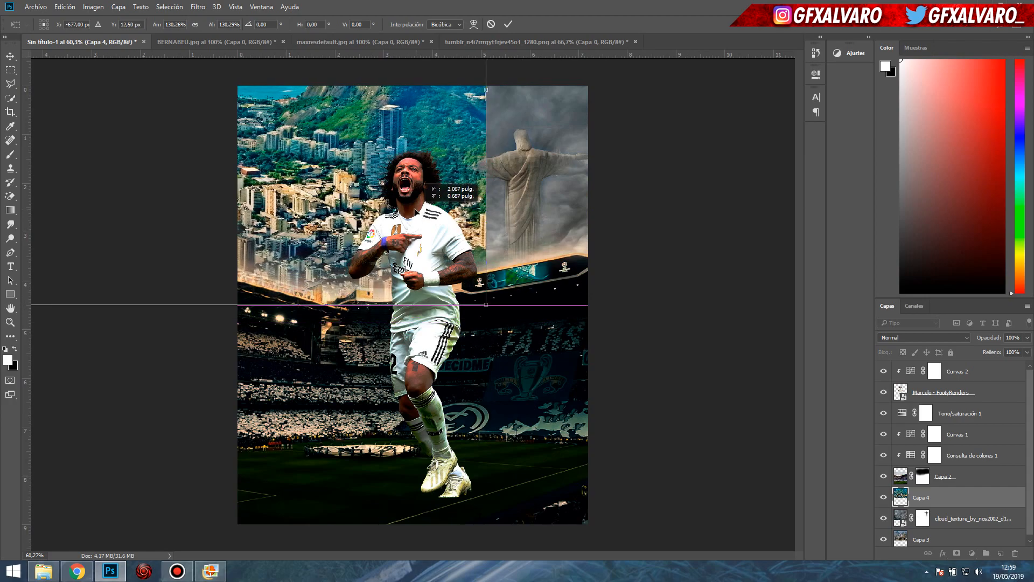
{"action": "key", "text": "Return"}
{"action": "left_click_drag", "start_coordinate": [474, 118], "coordinate": [439, 70]}
- Move the pasted Rio layer beneath the cloud layer and give it a layer mask
{"action": "left_click_drag", "start_coordinate": [937, 497], "coordinate": [937, 529]}
{"action": "left_click", "coordinate": [957, 554]}
{"action": "key", "text": "b"}
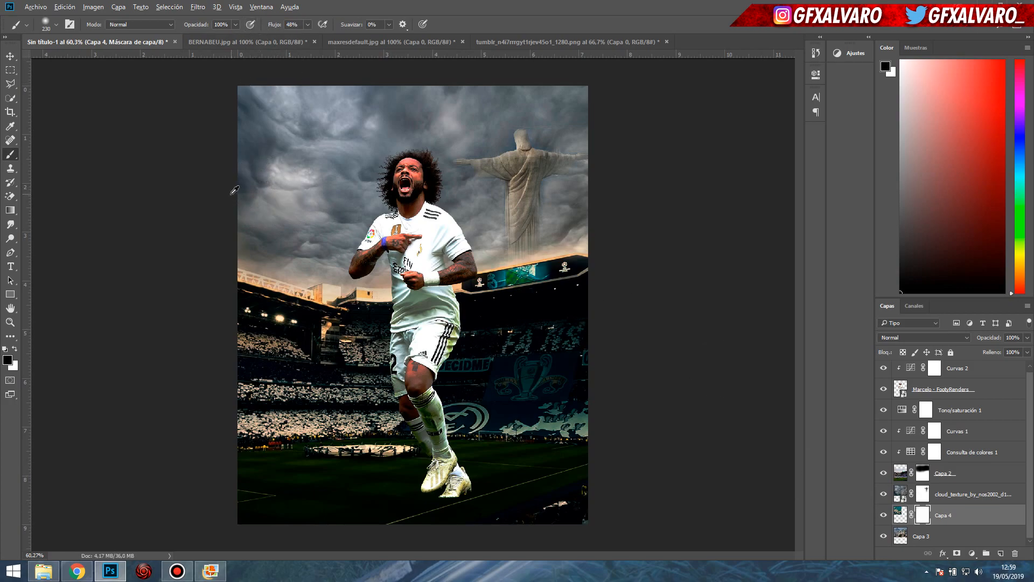
{"action": "scroll", "coordinate": [291, 232], "scroll_direction": "up", "scroll_amount": 3}
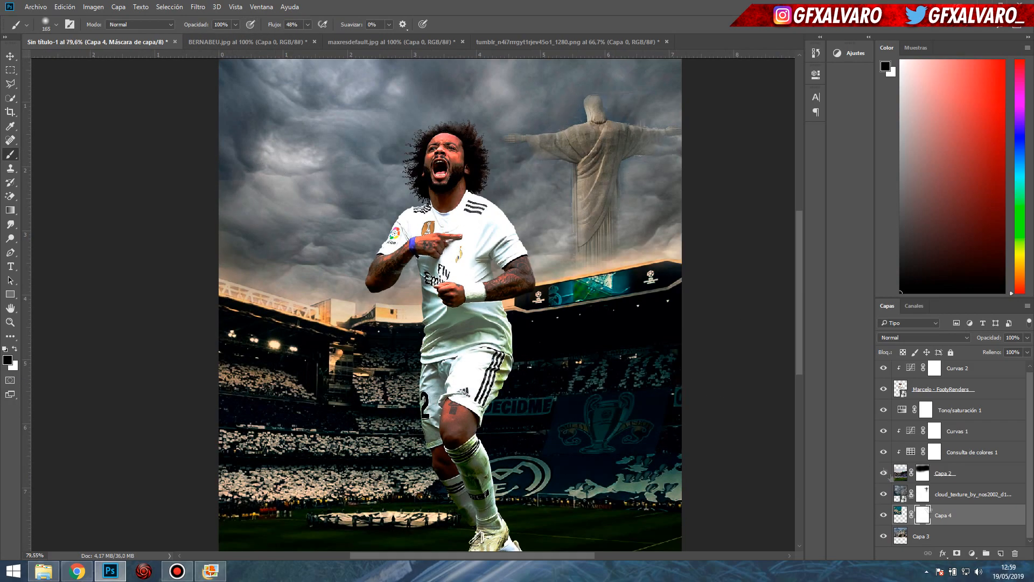
- Try the Rio layer beneath Capa 3 and toggle the neighbouring layers' visibility to compare the backgrounds
{"action": "left_click", "coordinate": [883, 518]}
{"action": "left_click_drag", "start_coordinate": [900, 515], "coordinate": [902, 541]}
{"action": "left_click", "coordinate": [926, 515]}
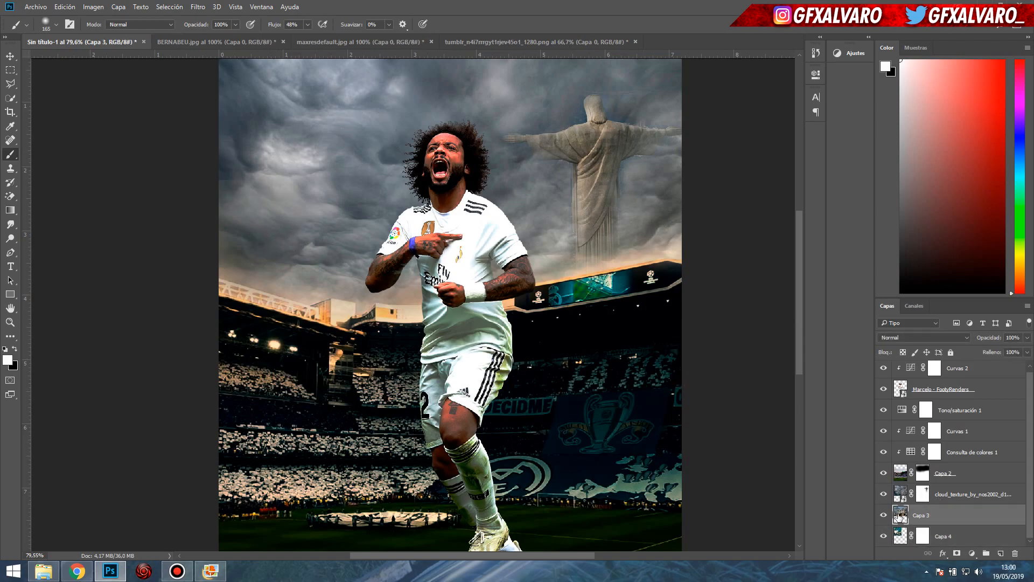
{"action": "left_click", "coordinate": [883, 515]}
{"action": "left_click", "coordinate": [884, 515]}
{"action": "left_click_drag", "start_coordinate": [883, 494], "coordinate": [883, 473]}
- Cut away the left part of the Christ image with a rectangular selection and nudge the Rio image
{"action": "left_click", "coordinate": [10, 70]}
{"action": "scroll", "coordinate": [257, 134], "scroll_direction": "down", "scroll_amount": 5}
{"action": "left_click_drag", "start_coordinate": [257, 135], "coordinate": [439, 404]}
{"action": "key", "text": "Delete"}
{"action": "key", "text": "ctrl+d"}
{"action": "key", "text": "v"}
{"action": "left_click_drag", "start_coordinate": [333, 156], "coordinate": [339, 160]}
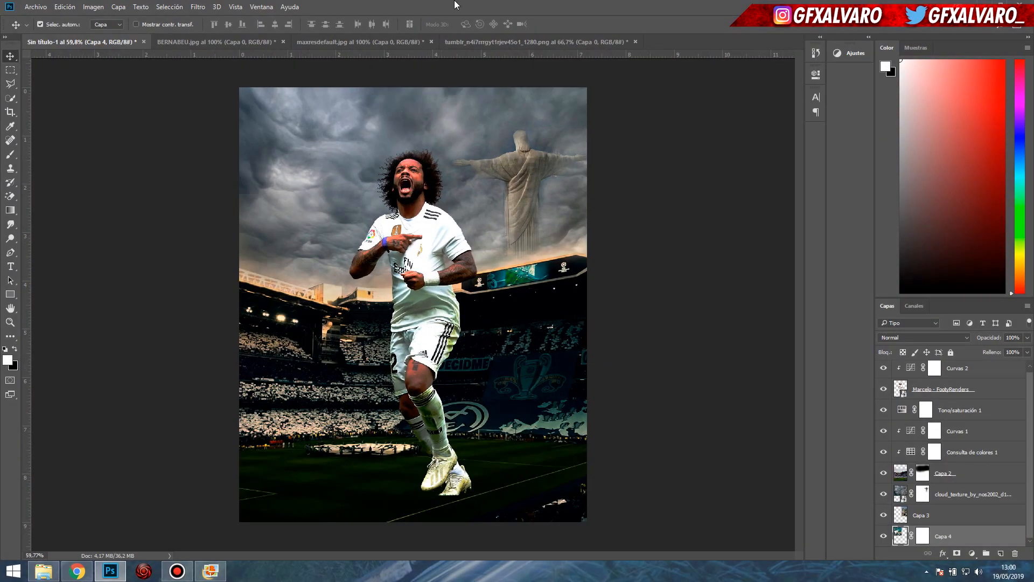
- Replace the Rio layer's mask with a fresh one and move the layer above Capa 3
{"action": "key", "text": "x"}
{"action": "left_click", "coordinate": [922, 536]}
{"action": "key", "text": "b"}
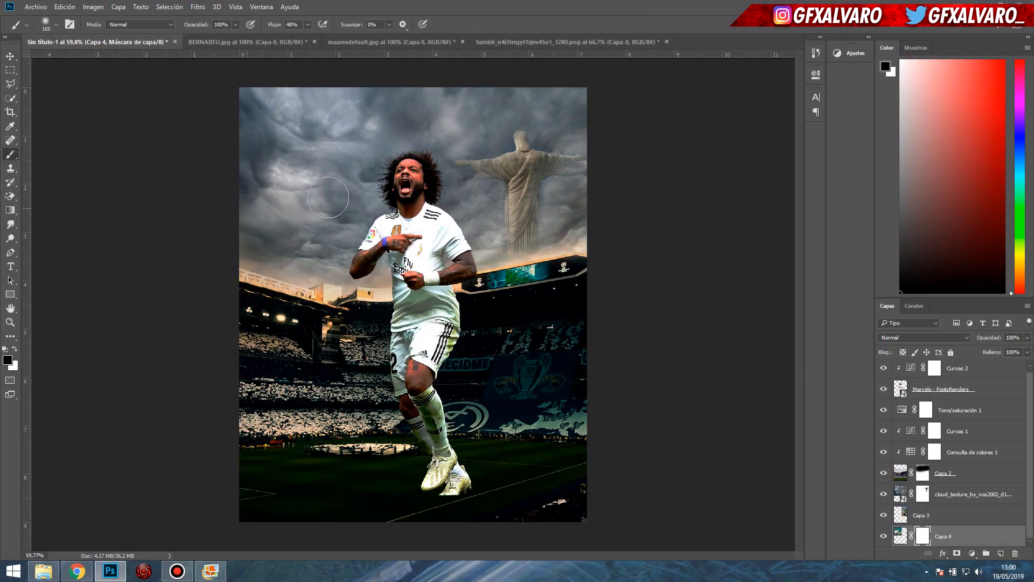
{"action": "right_click", "coordinate": [927, 535]}
{"action": "left_click", "coordinate": [938, 438]}
{"action": "left_click_drag", "start_coordinate": [926, 537], "coordinate": [924, 506]}
{"action": "scroll", "coordinate": [378, 284], "scroll_direction": "up", "scroll_amount": 3}
{"action": "left_click", "coordinate": [958, 552]}
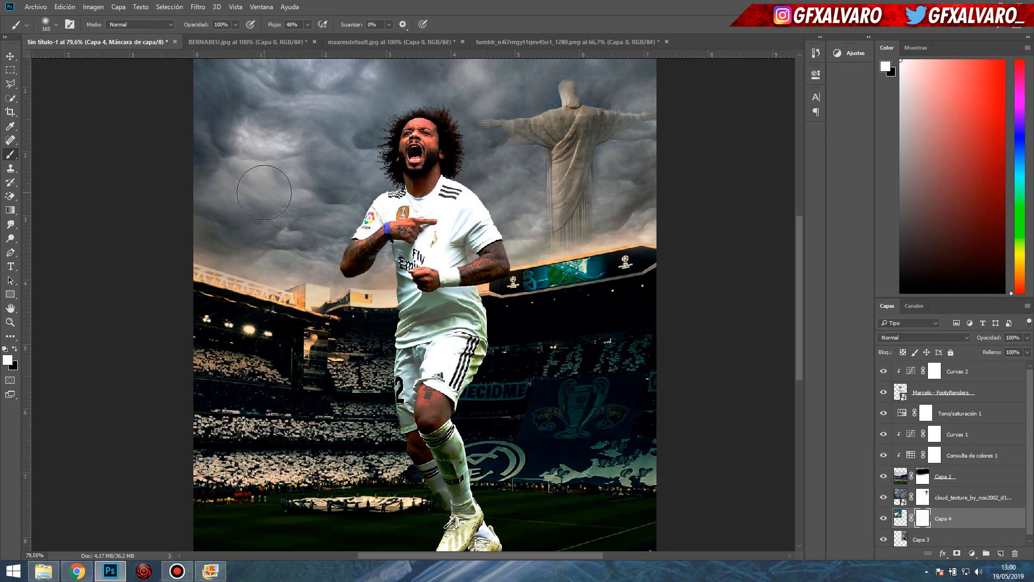
- Try the Rio layer above the cloud layer, undo the move and remove the Rio layer's mask
{"action": "left_click_drag", "start_coordinate": [957, 516], "coordinate": [949, 487]}
{"action": "key", "text": "ctrl+z"}
{"action": "left_click", "coordinate": [923, 519]}
{"action": "right_click", "coordinate": [923, 518]}
{"action": "left_click", "coordinate": [890, 431]}
- Try white and black brush strokes on the cloud layer in the sky beside the player
{"action": "left_click", "coordinate": [901, 495]}
{"action": "left_click", "coordinate": [316, 222]}
{"action": "key", "text": "Return"}
{"action": "left_click", "coordinate": [270, 211]}
{"action": "key", "text": "ctrl+z"}
{"action": "left_click_drag", "start_coordinate": [241, 184], "coordinate": [274, 183]}
{"action": "key", "text": "ctrl+z"}
{"action": "key", "text": "x"}
{"action": "left_click", "coordinate": [259, 185]}
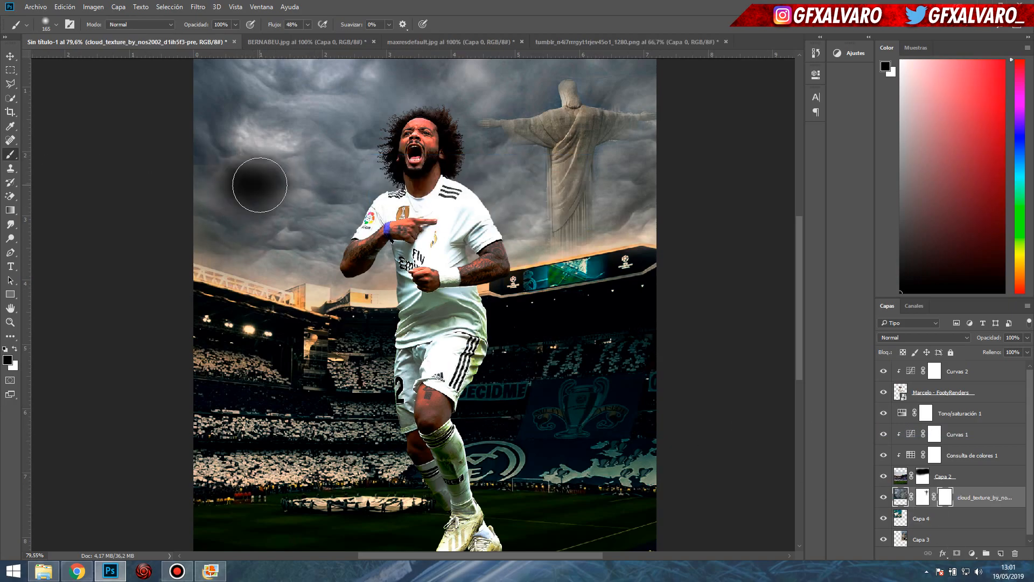
{"action": "key", "text": "ctrl+z"}
- Delete the cloud layer's extra mask and place the Rio layer, newly masked, beneath Capa 3
{"action": "right_click", "coordinate": [943, 497]}
{"action": "left_click", "coordinate": [943, 520]}
{"action": "left_click", "coordinate": [921, 517]}
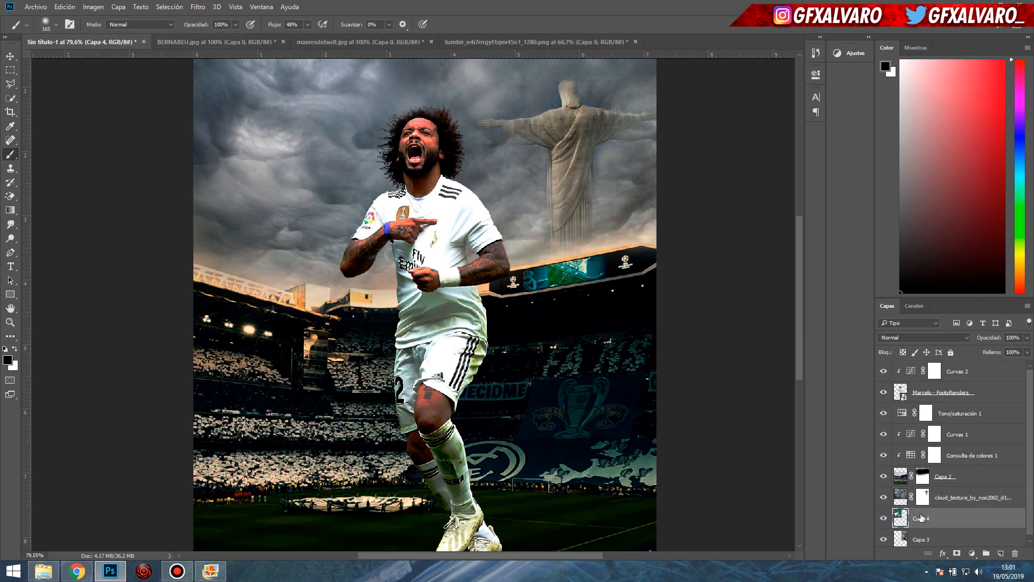
{"action": "right_click", "coordinate": [922, 517]}
{"action": "left_click", "coordinate": [905, 532]}
{"action": "left_click", "coordinate": [956, 553]}
{"action": "key", "text": "ctrl+bracketleft"}
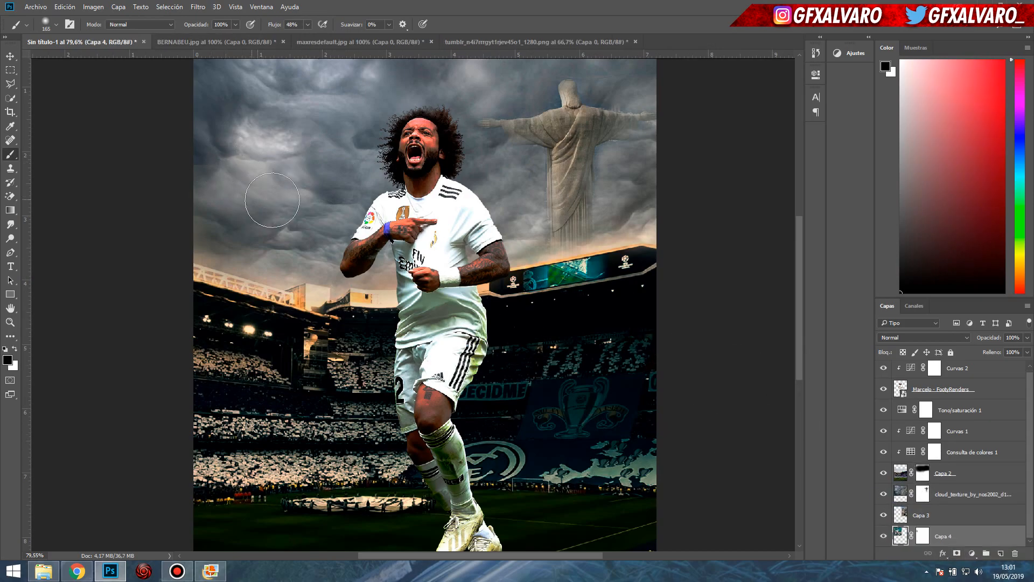
- Try a brush stroke around the Christ statue on Capa 3 and undo it
{"action": "left_click", "coordinate": [937, 515]}
{"action": "left_click_drag", "start_coordinate": [509, 120], "coordinate": [584, 97]}
{"action": "key", "text": "ctrl+z"}
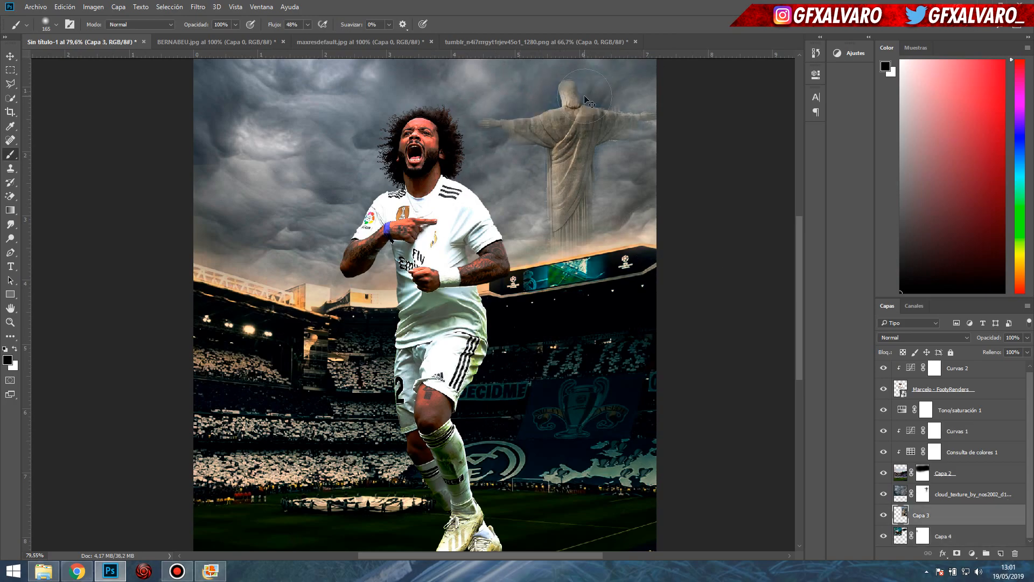
- Try removing the Rio layer's mask and restacking the layer above Capa 3
{"action": "right_click", "coordinate": [922, 536]}
{"action": "left_click", "coordinate": [904, 444]}
{"action": "left_click_drag", "start_coordinate": [926, 536], "coordinate": [923, 517]}
{"action": "key", "text": "ctrl+bracketleft"}
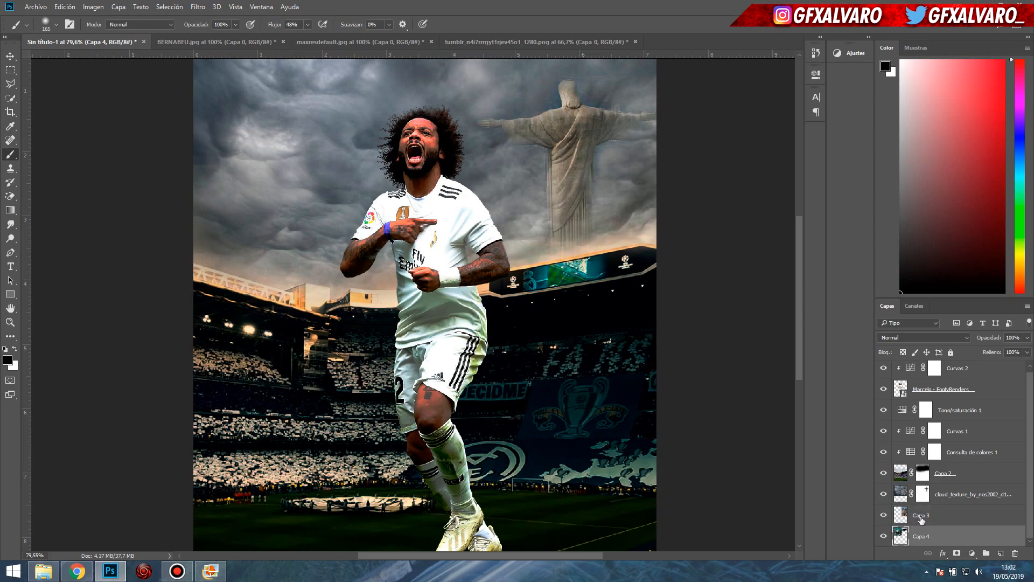
{"action": "left_click_drag", "start_coordinate": [922, 536], "coordinate": [921, 520]}
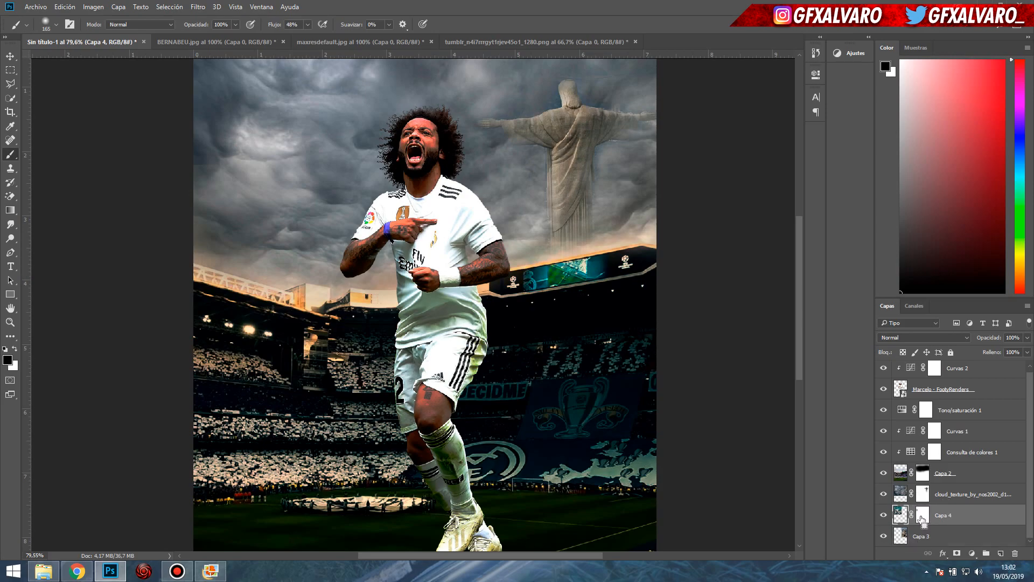
- Delete the Rio layer's mask and hide the cloud and stadium layers to inspect both city images
{"action": "left_click", "coordinate": [883, 494]}
{"action": "right_click", "coordinate": [922, 516]}
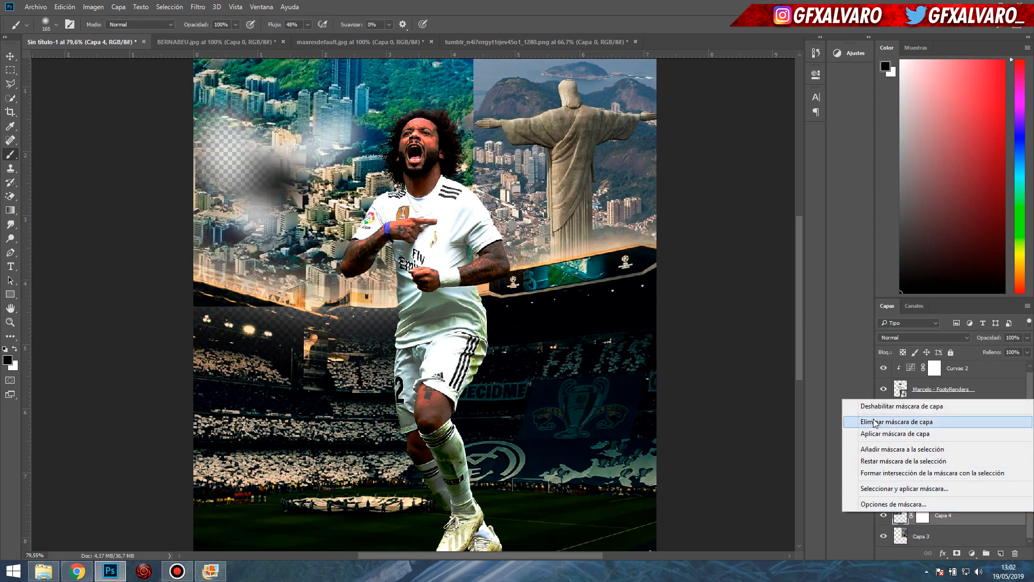
{"action": "left_click", "coordinate": [873, 422]}
{"action": "scroll", "coordinate": [483, 285], "scroll_direction": "down", "scroll_amount": 4}
{"action": "left_click", "coordinate": [884, 474]}
{"action": "left_click", "coordinate": [883, 474]}
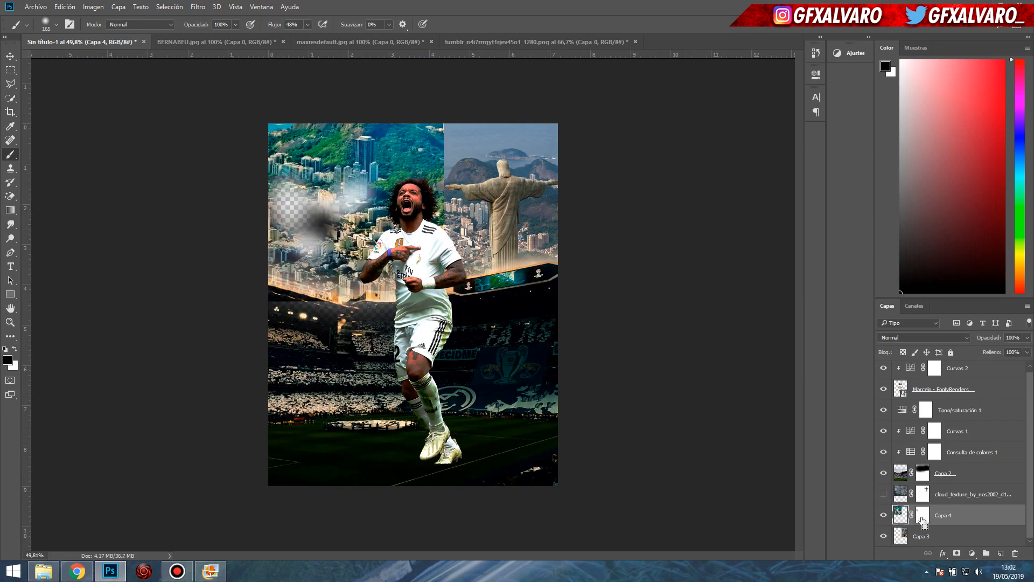
{"action": "left_click", "coordinate": [883, 495]}
{"action": "left_click", "coordinate": [883, 472]}
{"action": "left_click", "coordinate": [883, 494]}
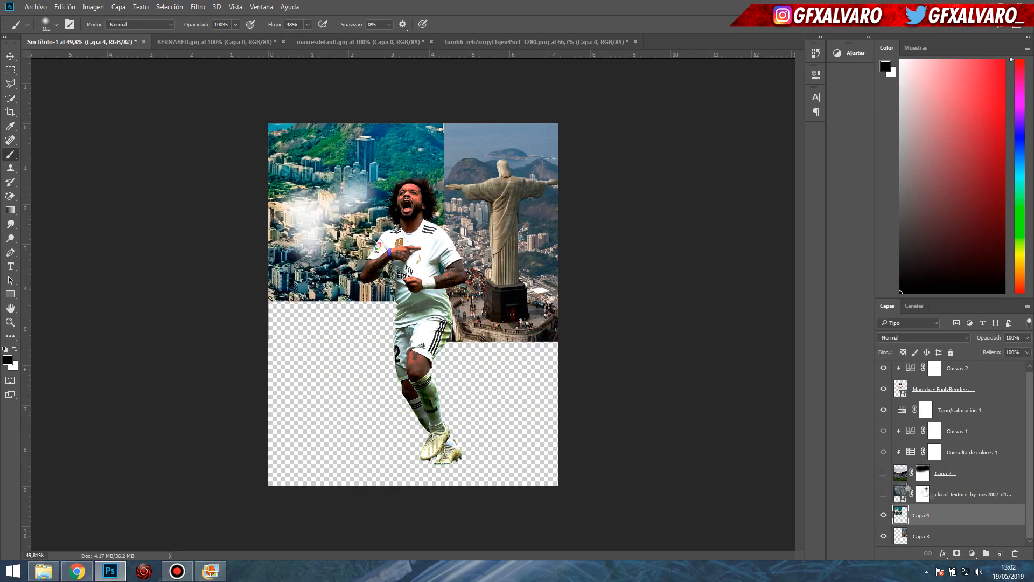
- Undo the layer edits back to before the Christ image was cut and fit the poster to the view
{"action": "left_click_drag", "start_coordinate": [947, 516], "coordinate": [948, 537]}
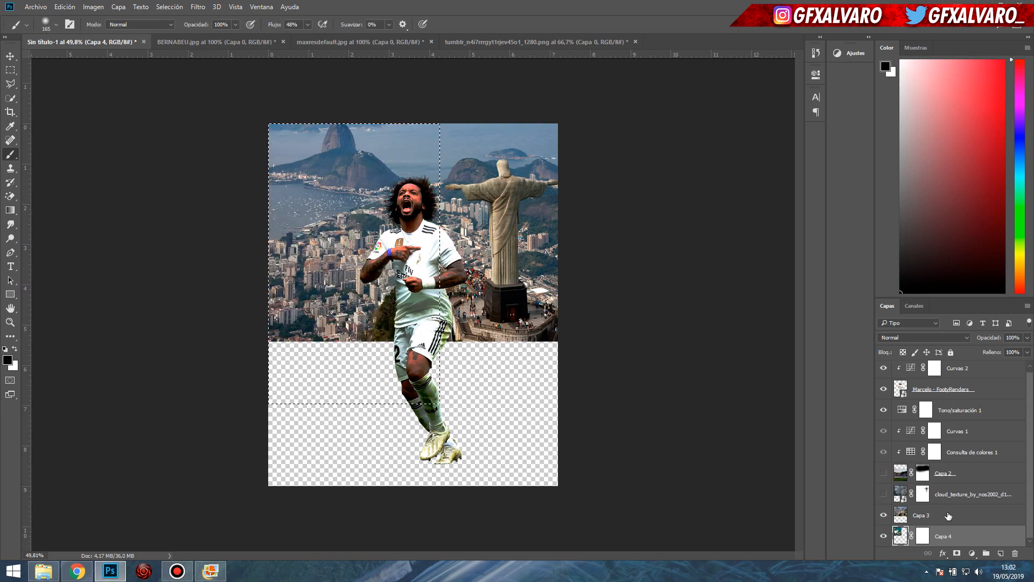
{"action": "key", "text": "v"}
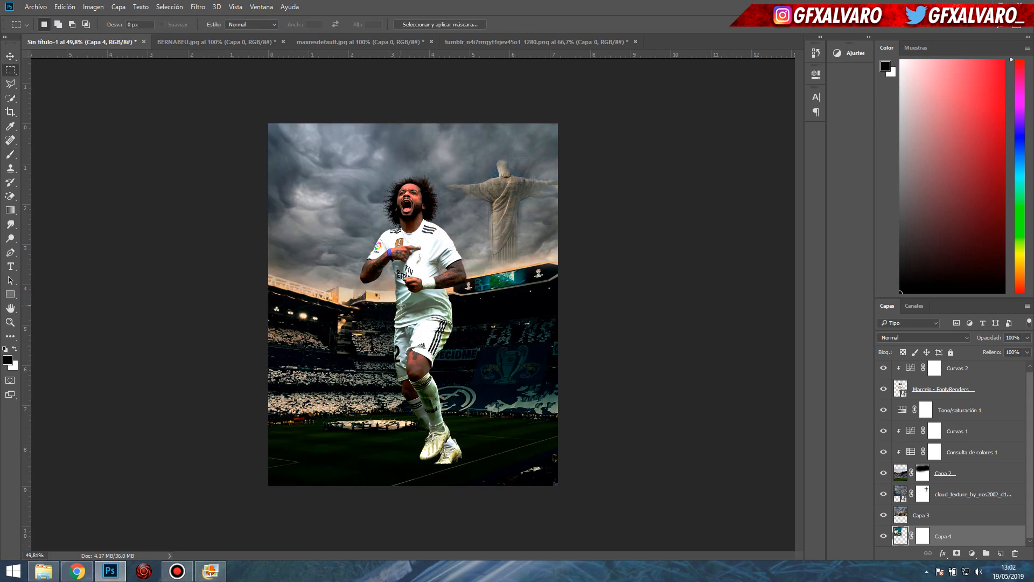
{"action": "key", "text": "ctrl+0"}
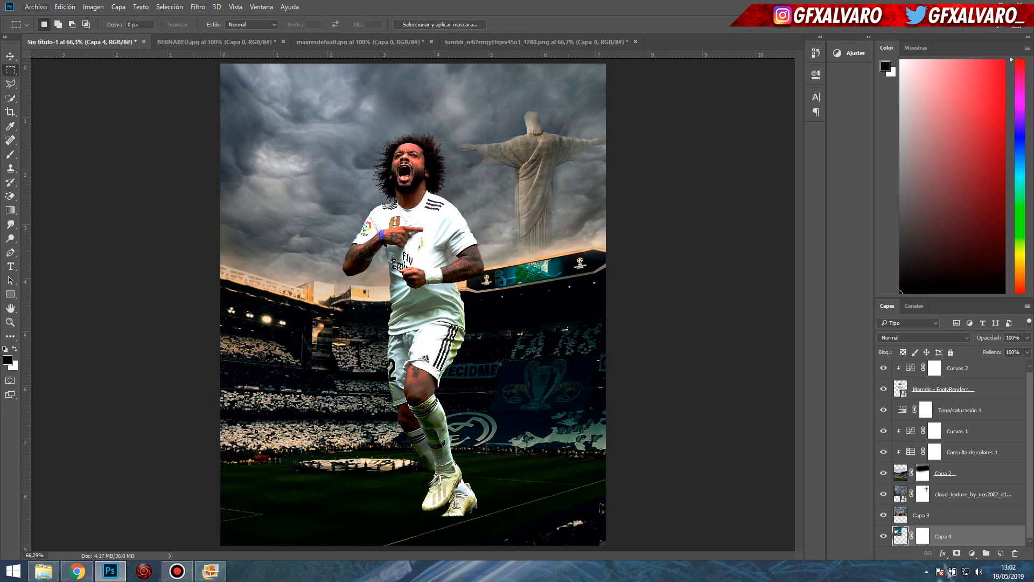
- Try transforming the Rio image without its mask while the stadium, cloud and Christ layers are hidden
{"action": "right_click", "coordinate": [923, 539]}
{"action": "left_click", "coordinate": [888, 443]}
{"action": "key", "text": "ctrl+t"}
{"action": "left_click_drag", "start_coordinate": [446, 299], "coordinate": [527, 327]}
{"action": "key", "text": "Return"}
{"action": "left_click_drag", "start_coordinate": [883, 473], "coordinate": [883, 491]}
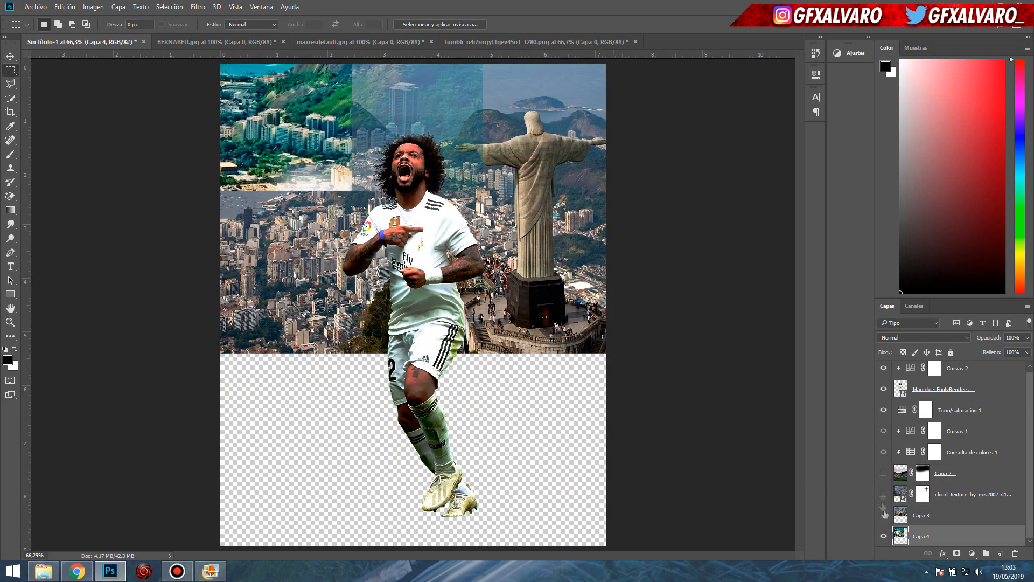
{"action": "left_click", "coordinate": [883, 515]}
{"action": "key", "text": "v"}
{"action": "left_click_drag", "start_coordinate": [320, 207], "coordinate": [327, 214]}
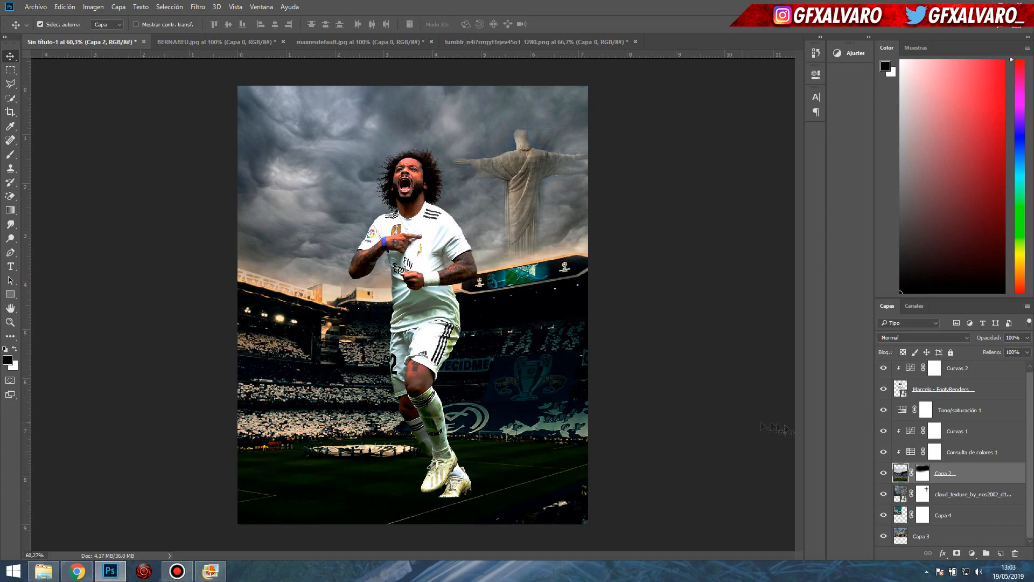
- Swap the mask on the Rio layer beneath the clouds for a new one and ready the Brush tool
{"action": "left_click", "coordinate": [883, 536]}
{"action": "left_click", "coordinate": [883, 536]}
{"action": "right_click", "coordinate": [922, 513]}
{"action": "left_click", "coordinate": [918, 421]}
{"action": "left_click", "coordinate": [956, 553]}
{"action": "key", "text": "b"}
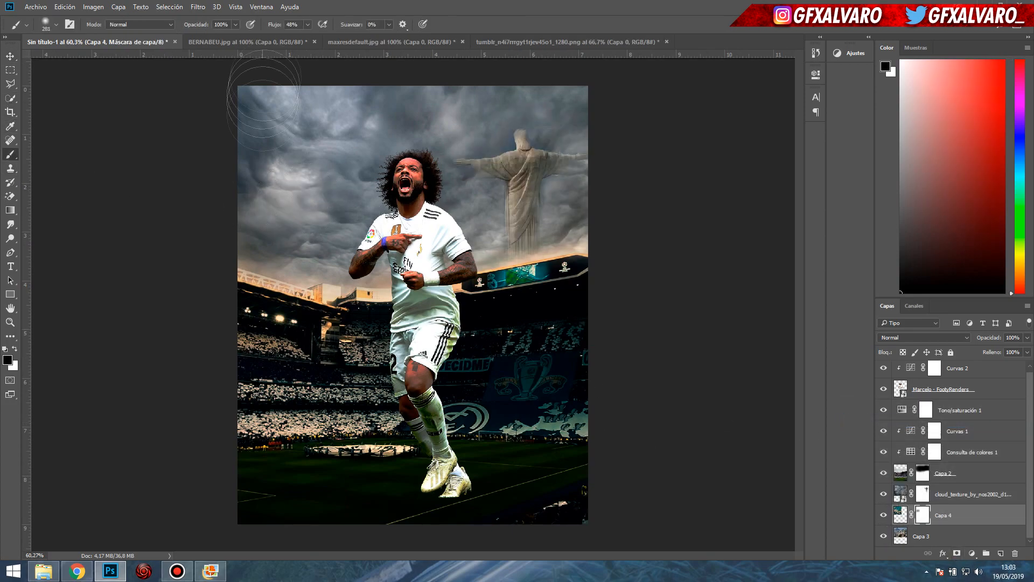
- Try the Rio layer above the clouds with its upper-left sky area masked in black, and undo it
{"action": "left_click_drag", "start_coordinate": [980, 520], "coordinate": [954, 484]}
{"action": "mouse_move", "coordinate": [296, 199]}
{"action": "left_mouse_down"}
{"action": "mouse_move", "coordinate": [276, 153]}
{"action": "mouse_move", "coordinate": [320, 106]}
{"action": "left_mouse_up"}
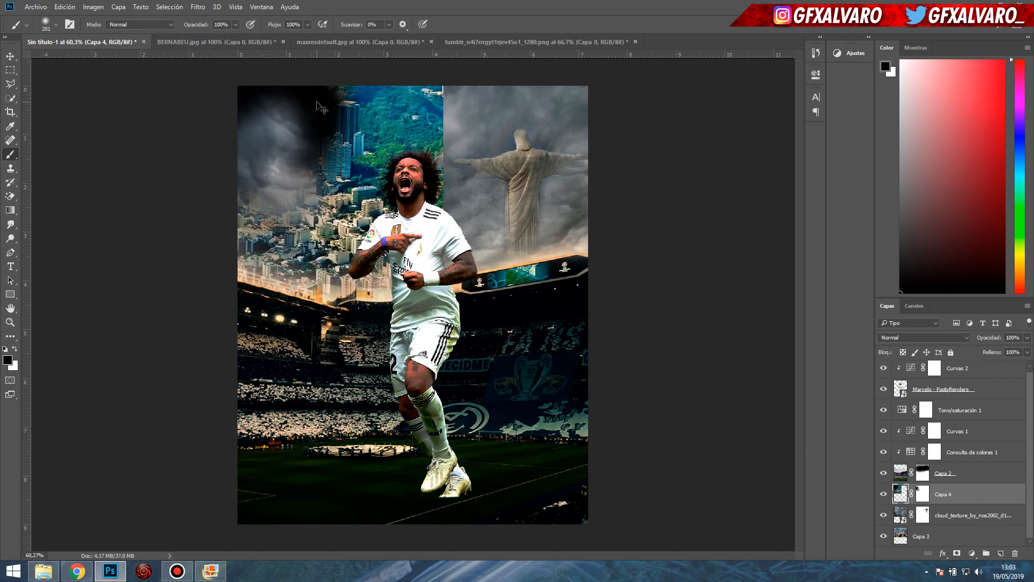
{"action": "key", "text": "ctrl+alt+z"}
{"action": "key", "text": "ctrl+alt+z"}
- Remove the Rio layer's mask and try the layer above the stadium layer with its clipping mask released
{"action": "right_click", "coordinate": [926, 509]}
{"action": "left_click", "coordinate": [910, 418]}
{"action": "key", "text": "v"}
{"action": "mouse_move", "coordinate": [952, 516]}
{"action": "left_mouse_down"}
{"action": "mouse_move", "coordinate": [951, 484]}
{"action": "mouse_move", "coordinate": [921, 469]}
{"action": "left_mouse_up"}
{"action": "left_click", "coordinate": [10, 155]}
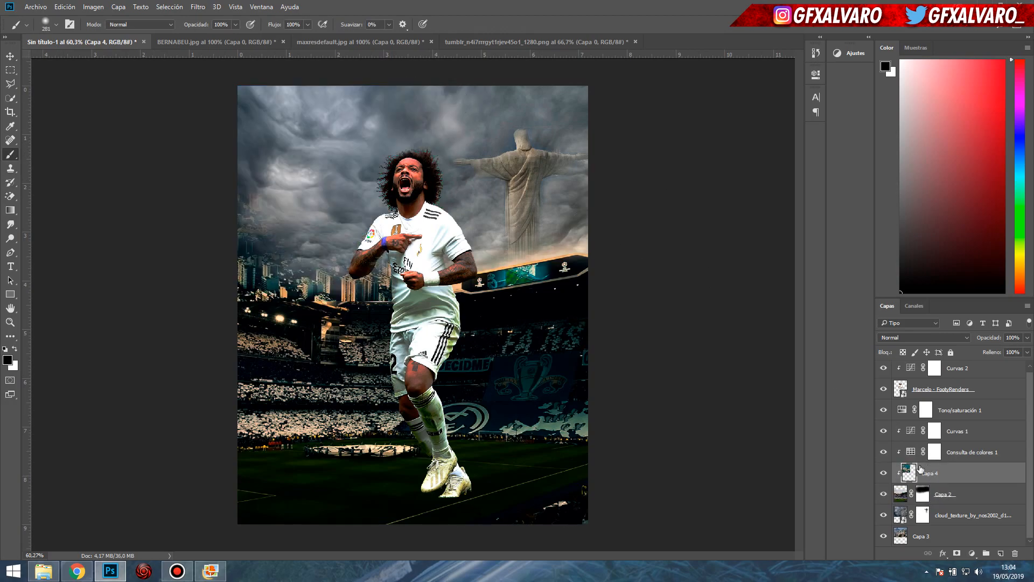
{"action": "right_click", "coordinate": [954, 482]}
{"action": "left_click", "coordinate": [785, 272]}
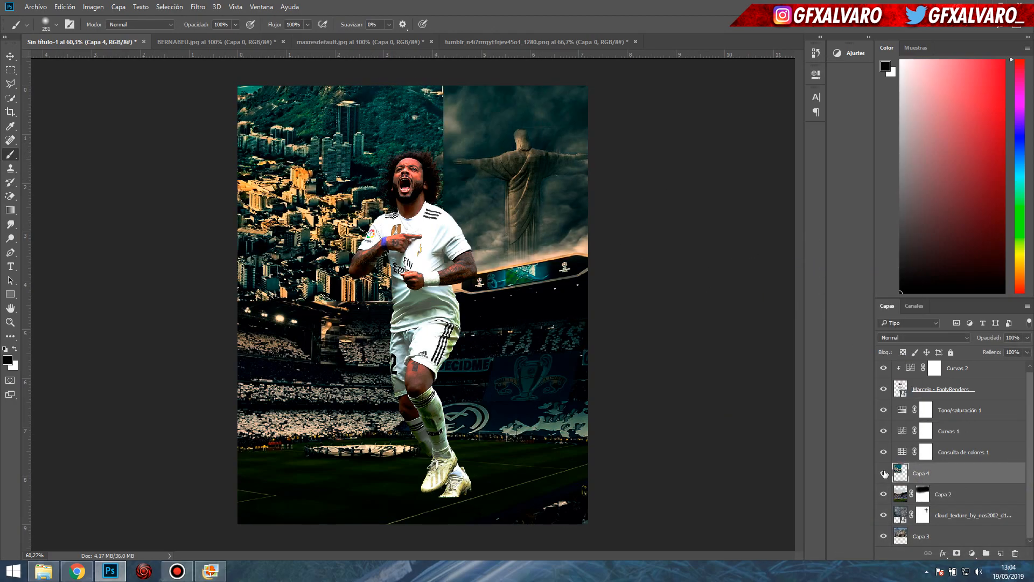
{"action": "key", "text": "ctrl+z"}
{"action": "key", "text": "ctrl+z"}
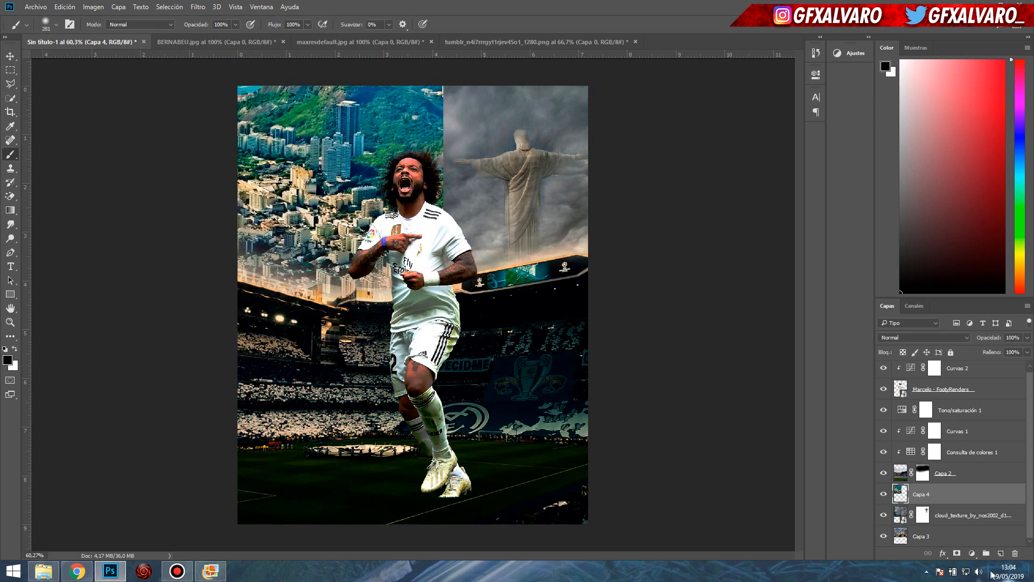
- Move the Rio layer beneath the cloud layer, discard its trial mask and enlarge the layer list
{"action": "left_click", "coordinate": [957, 553]}
{"action": "mouse_move", "coordinate": [443, 119]}
{"action": "left_mouse_down"}
{"action": "mouse_move", "coordinate": [429, 218]}
{"action": "mouse_move", "coordinate": [289, 315]}
{"action": "mouse_move", "coordinate": [415, 140]}
{"action": "mouse_move", "coordinate": [280, 231]}
{"action": "left_mouse_up"}
{"action": "key", "text": "ctrl+bracketleft"}
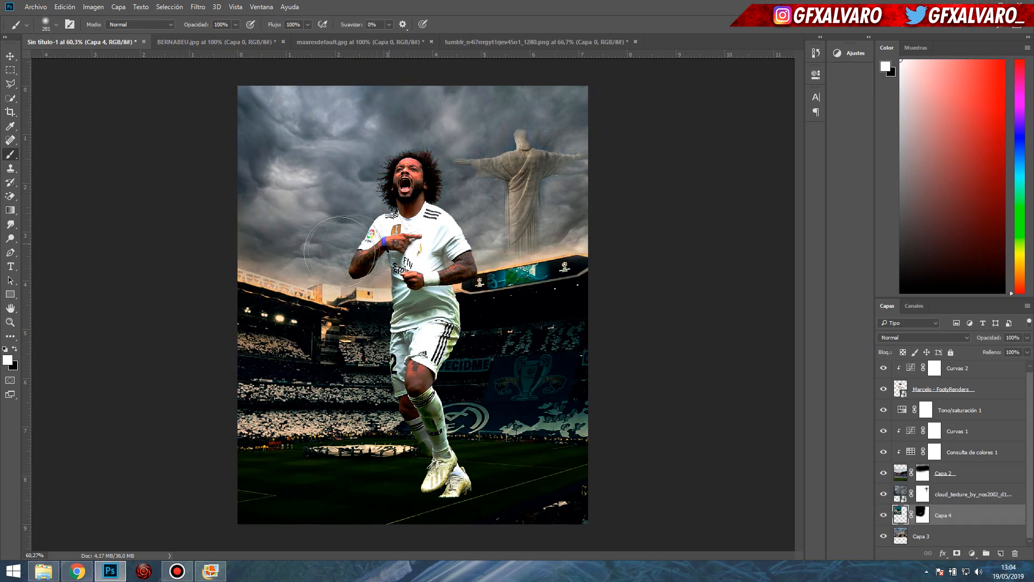
{"action": "right_click", "coordinate": [922, 515]}
{"action": "left_click", "coordinate": [905, 419]}
{"action": "left_click_drag", "start_coordinate": [943, 297], "coordinate": [944, 122]}
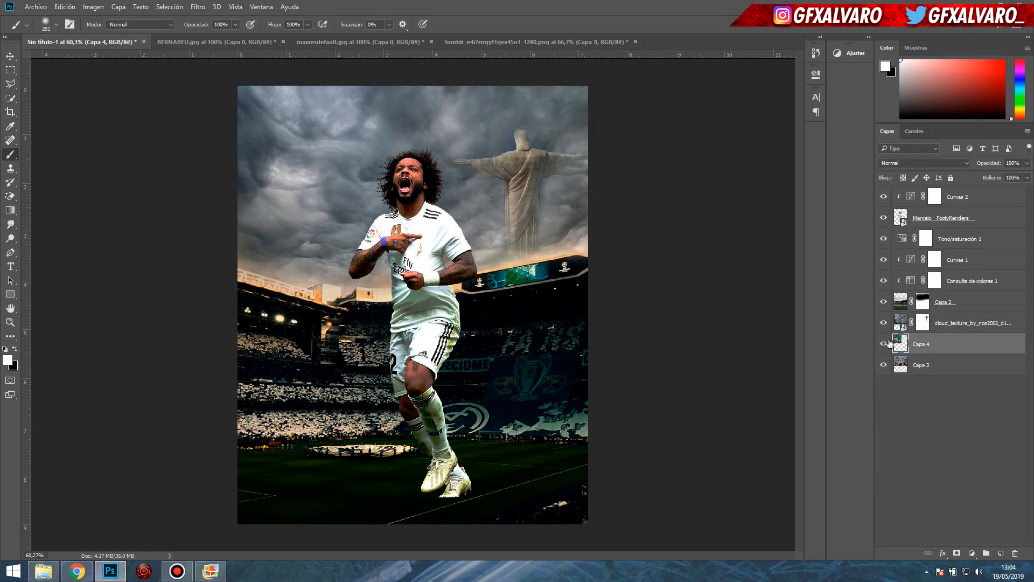
- Select the cloud layer, lower the brush flow to 34% and try painting on it
{"action": "left_click", "coordinate": [948, 322]}
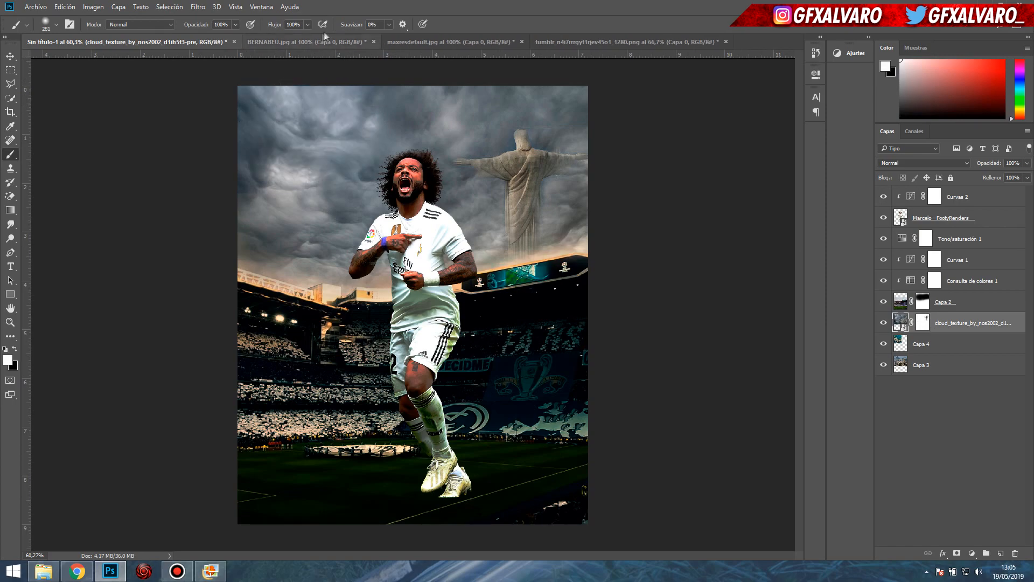
{"action": "left_click_drag", "start_coordinate": [243, 32], "coordinate": [241, 33]}
{"action": "left_click", "coordinate": [259, 117]}
{"action": "left_click", "coordinate": [454, 216]}
{"action": "key", "text": "ctrl+z"}
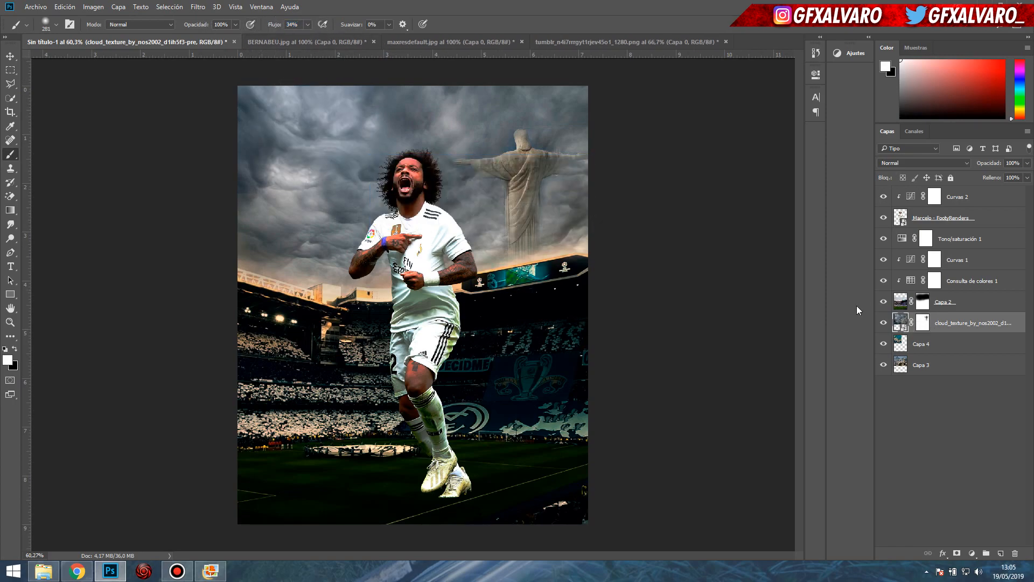
- Try brushing the cloud layer's mask in the sky beside the player and undo the strokes
{"action": "left_click", "coordinate": [923, 324]}
{"action": "mouse_move", "coordinate": [249, 134]}
{"action": "left_mouse_down"}
{"action": "mouse_move", "coordinate": [309, 152]}
{"action": "mouse_move", "coordinate": [283, 207]}
{"action": "mouse_move", "coordinate": [333, 199]}
{"action": "mouse_move", "coordinate": [344, 233]}
{"action": "left_mouse_up"}
{"action": "scroll", "coordinate": [373, 214], "scroll_direction": "up", "scroll_amount": 1}
{"action": "left_click_drag", "start_coordinate": [274, 240], "coordinate": [343, 253]}
{"action": "scroll", "coordinate": [401, 221], "scroll_direction": "down", "scroll_amount": 2}
{"action": "scroll", "coordinate": [411, 210], "scroll_direction": "up", "scroll_amount": 2}
{"action": "key", "text": "ctrl+alt+z"}
{"action": "key", "text": "ctrl+alt+z"}
{"action": "key", "text": "ctrl+alt+z"}
- Reduce the brush flow strongly and paint the cloud mask black beside the player to reveal the Rio buildings softly
{"action": "scroll", "coordinate": [348, 108], "scroll_direction": "up", "scroll_amount": 3}
{"action": "scroll", "coordinate": [286, 162], "scroll_direction": "down", "scroll_amount": 4}
{"action": "left_click_drag", "start_coordinate": [272, 27], "coordinate": [266, 27]}
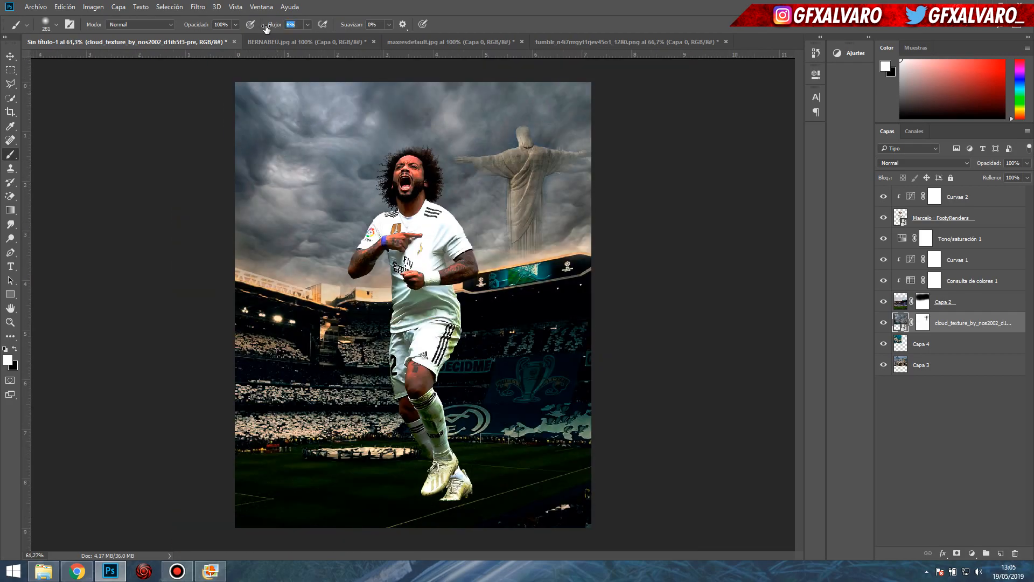
{"action": "left_click", "coordinate": [922, 322]}
{"action": "key", "text": "x"}
{"action": "mouse_move", "coordinate": [242, 151]}
{"action": "left_mouse_down"}
{"action": "mouse_move", "coordinate": [307, 232]}
{"action": "mouse_move", "coordinate": [372, 215]}
{"action": "mouse_move", "coordinate": [327, 186]}
{"action": "mouse_move", "coordinate": [354, 249]}
{"action": "left_mouse_up"}
{"action": "scroll", "coordinate": [345, 256], "scroll_direction": "down", "scroll_amount": 2}
{"action": "scroll", "coordinate": [345, 256], "scroll_direction": "up", "scroll_amount": 2}
- Add a new empty layer above Curvas 2 and release it from the player's clipping mask
{"action": "key", "text": "v"}
{"action": "left_click", "coordinate": [424, 293]}
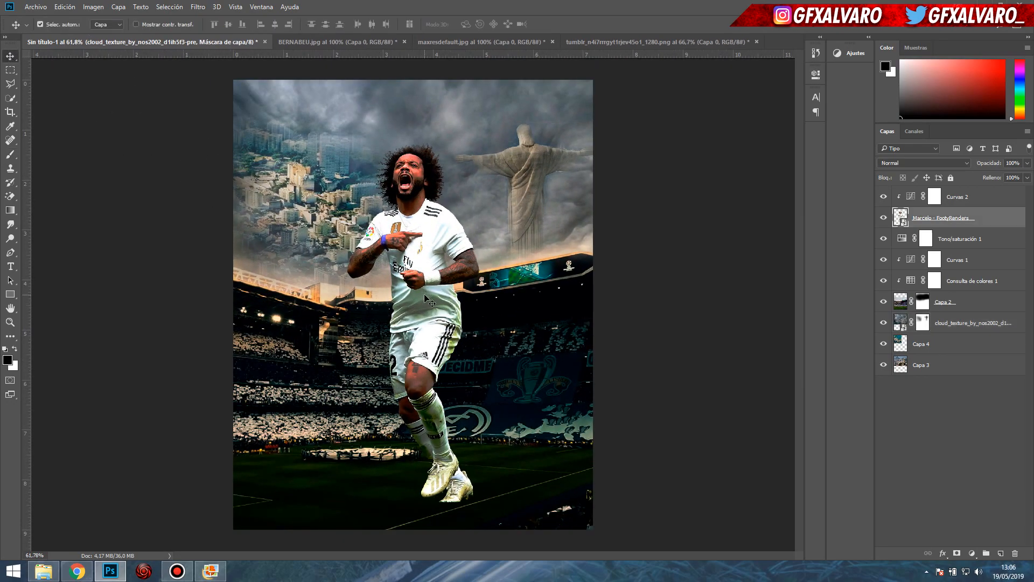
{"action": "key", "text": "x"}
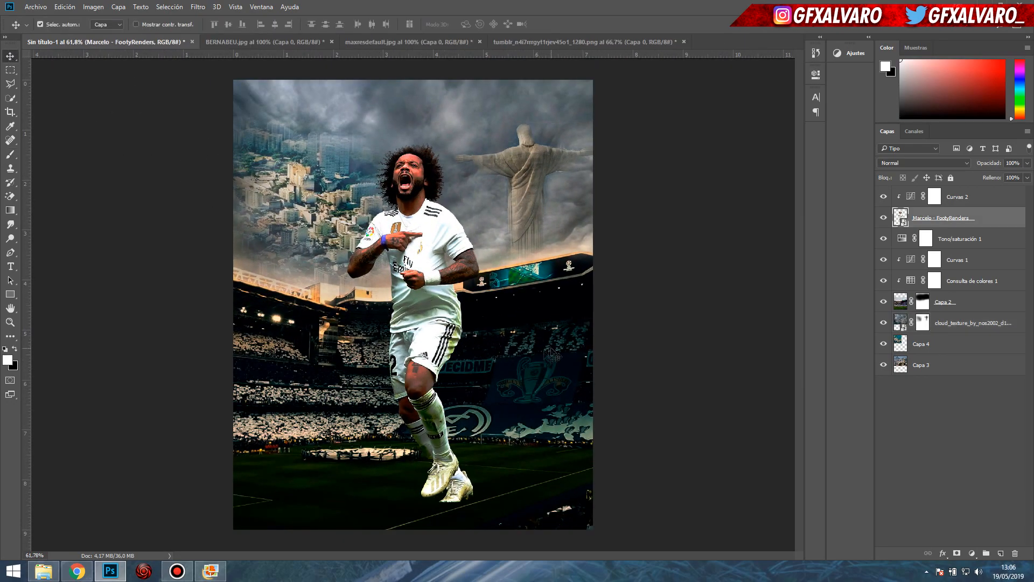
{"action": "left_click", "coordinate": [1003, 553]}
{"action": "left_click_drag", "start_coordinate": [929, 217], "coordinate": [930, 193]}
{"action": "right_click", "coordinate": [933, 197]}
{"action": "left_click", "coordinate": [838, 265]}
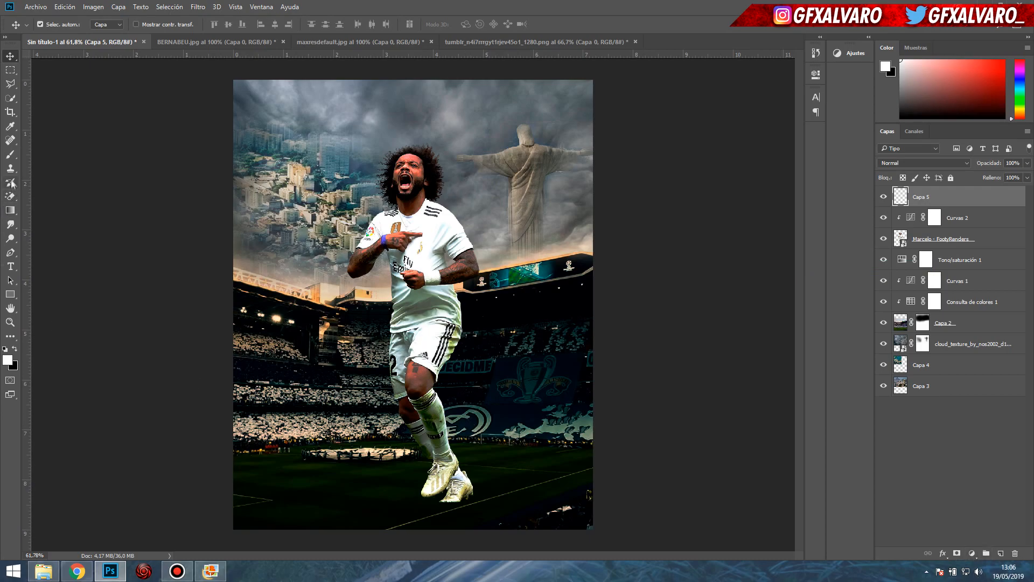
- Set the brush flow to 31% and dab white light points under the roof of the stand left of the player on Capa 5
{"action": "left_click", "coordinate": [10, 154]}
{"action": "scroll", "coordinate": [250, 318], "scroll_direction": "up", "scroll_amount": 5}
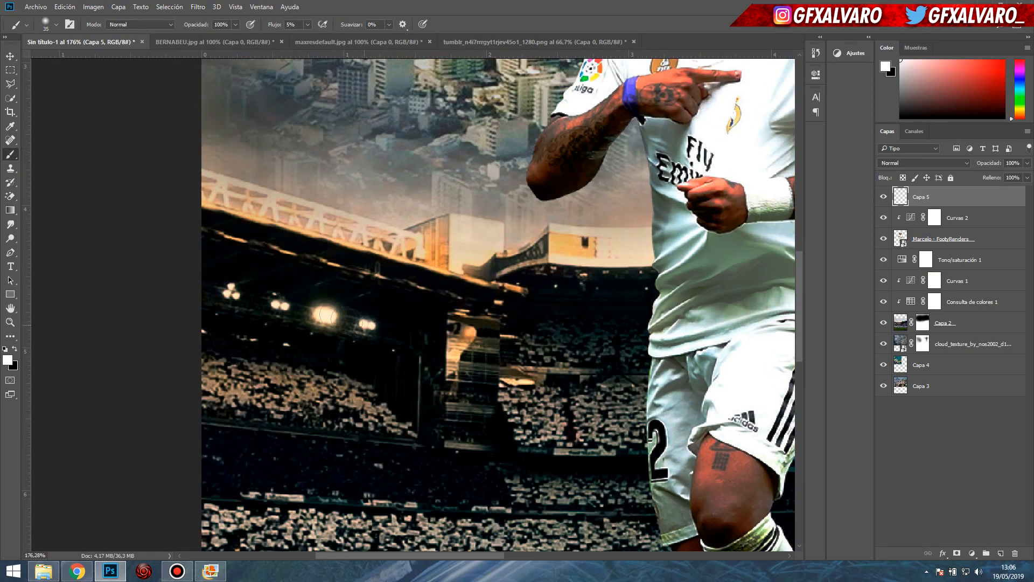
{"action": "scroll", "coordinate": [236, 292], "scroll_direction": "down", "scroll_amount": 5}
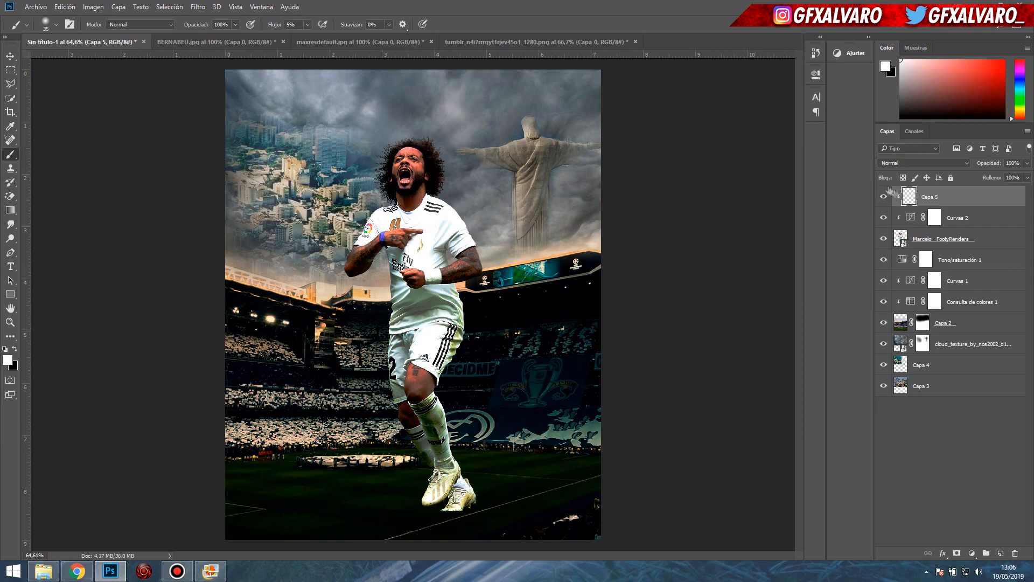
{"action": "scroll", "coordinate": [261, 281], "scroll_direction": "up", "scroll_amount": 7}
{"action": "key", "text": "shift+3"}
{"action": "key", "text": "shift+1"}
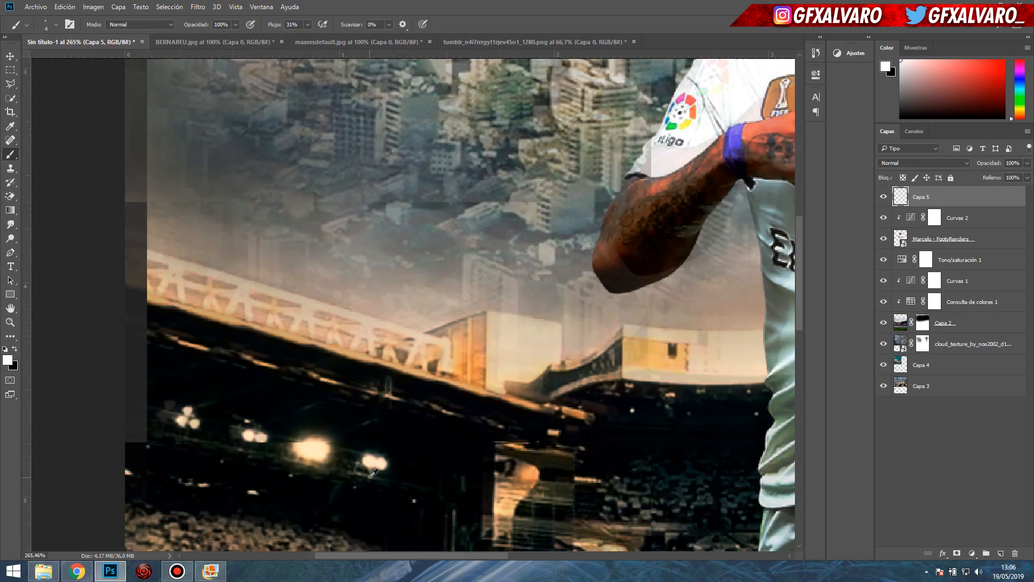
{"action": "scroll", "coordinate": [373, 472], "scroll_direction": "up", "scroll_amount": 5}
{"action": "key", "text": "bracketright"}
{"action": "key", "text": "bracketright"}
{"action": "key", "text": "bracketright"}
{"action": "key", "text": "bracketright"}
{"action": "left_click", "coordinate": [406, 451]}
{"action": "left_click_drag", "start_coordinate": [227, 410], "coordinate": [244, 412]}
{"action": "right_click", "coordinate": [221, 409]}
{"action": "left_click", "coordinate": [209, 408]}
{"action": "left_click", "coordinate": [223, 412]}
{"action": "left_click_drag", "start_coordinate": [153, 415], "coordinate": [386, 363]}
{"action": "left_click", "coordinate": [260, 339]}
{"action": "left_click", "coordinate": [222, 331]}
{"action": "left_click_drag", "start_coordinate": [44, 253], "coordinate": [291, 269]}
{"action": "left_click", "coordinate": [291, 269]}
{"action": "left_click", "coordinate": [277, 298]}
{"action": "left_click", "coordinate": [312, 306]}
{"action": "scroll", "coordinate": [569, 334], "scroll_direction": "down", "scroll_amount": 8}
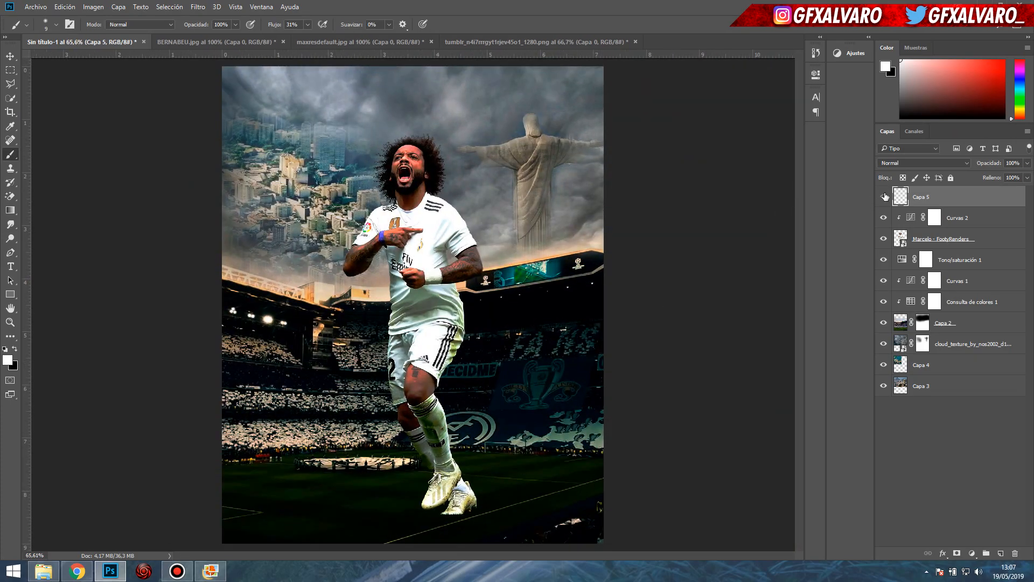
- Paint a row of small white lights beneath the screen band of the stand right of the player
{"action": "scroll", "coordinate": [570, 334], "scroll_direction": "up", "scroll_amount": 9}
{"action": "left_click", "coordinate": [511, 286]}
{"action": "left_click_drag", "start_coordinate": [534, 279], "coordinate": [384, 331]}
{"action": "left_click", "coordinate": [625, 302]}
{"action": "mouse_move", "coordinate": [664, 318]}
{"action": "left_mouse_down"}
{"action": "mouse_move", "coordinate": [400, 367]}
{"action": "mouse_move", "coordinate": [494, 404]}
{"action": "mouse_move", "coordinate": [296, 340]}
{"action": "left_mouse_up"}
{"action": "left_click", "coordinate": [598, 321]}
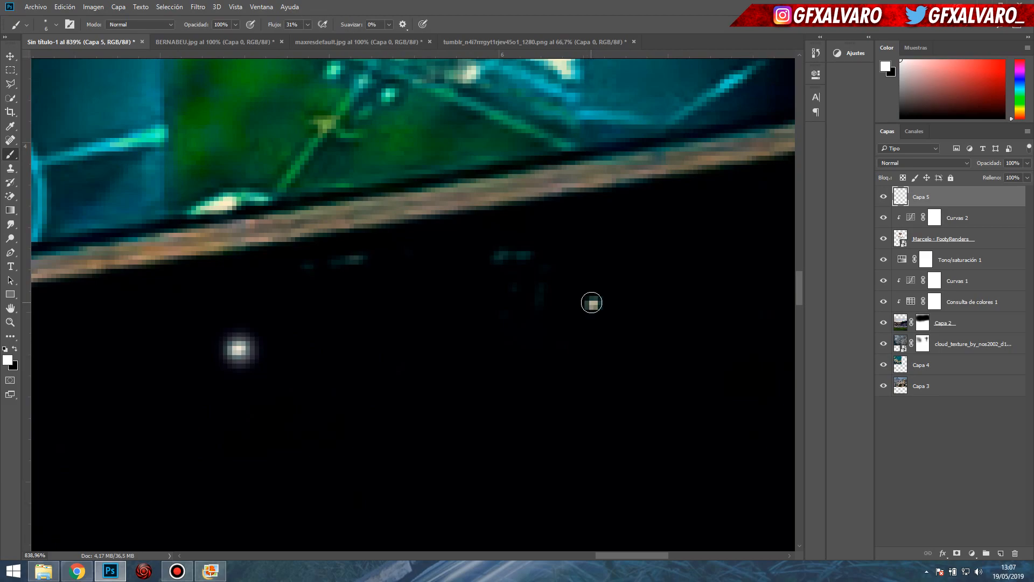
{"action": "scroll", "coordinate": [592, 301], "scroll_direction": "down", "scroll_amount": 3}
{"action": "left_click_drag", "start_coordinate": [680, 298], "coordinate": [434, 311]}
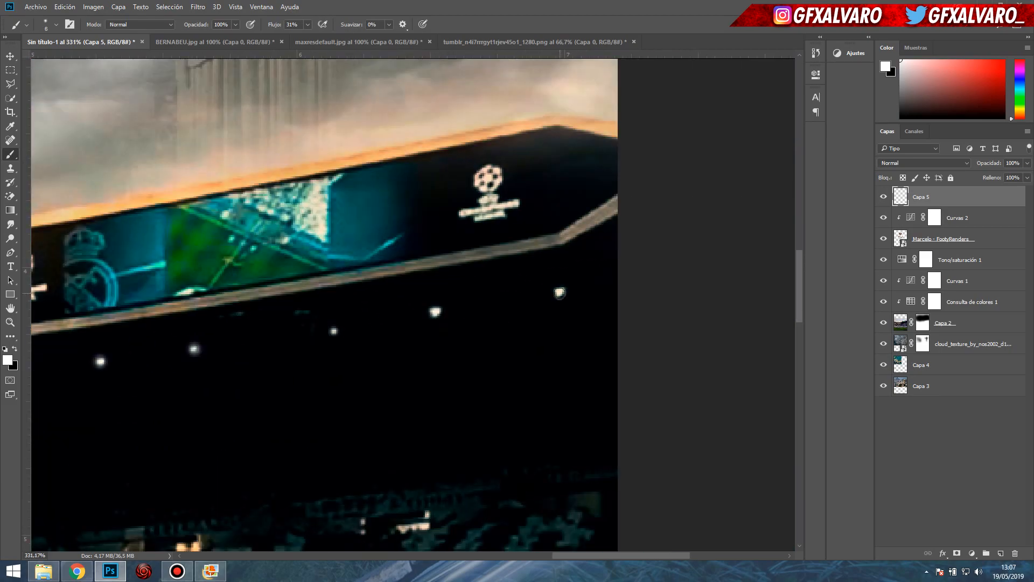
{"action": "key", "text": "ctrl+0"}
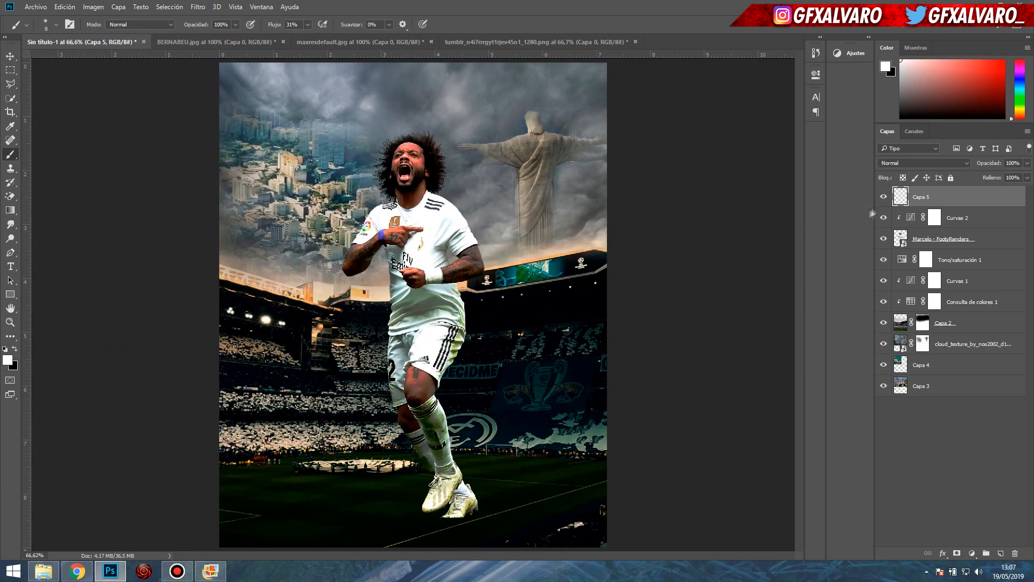
- Add a new layer clipped to the player beneath Curvas 2 and set up a black brush with 13% flow
{"action": "left_click", "coordinate": [11, 58]}
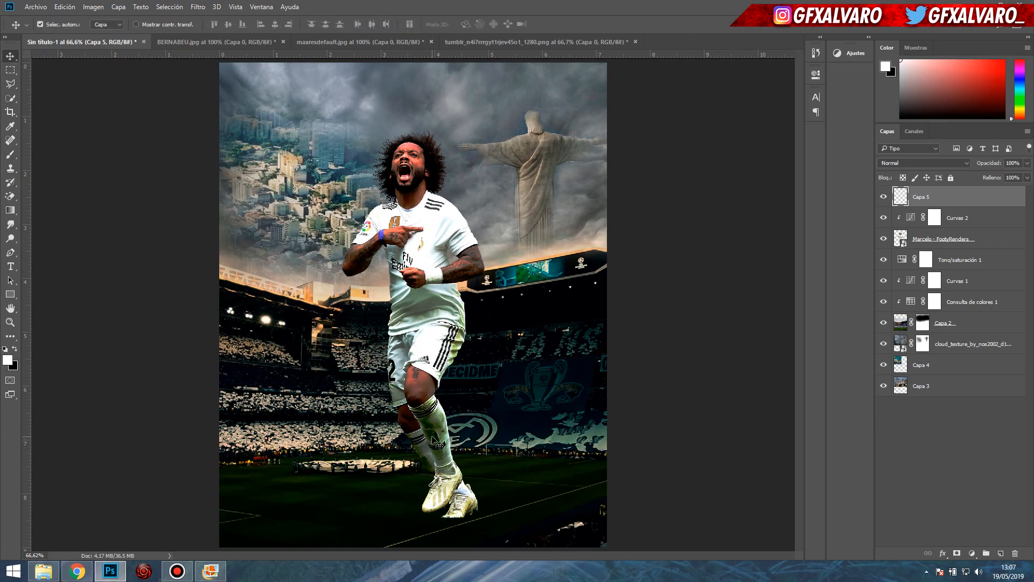
{"action": "left_click", "coordinate": [1000, 553]}
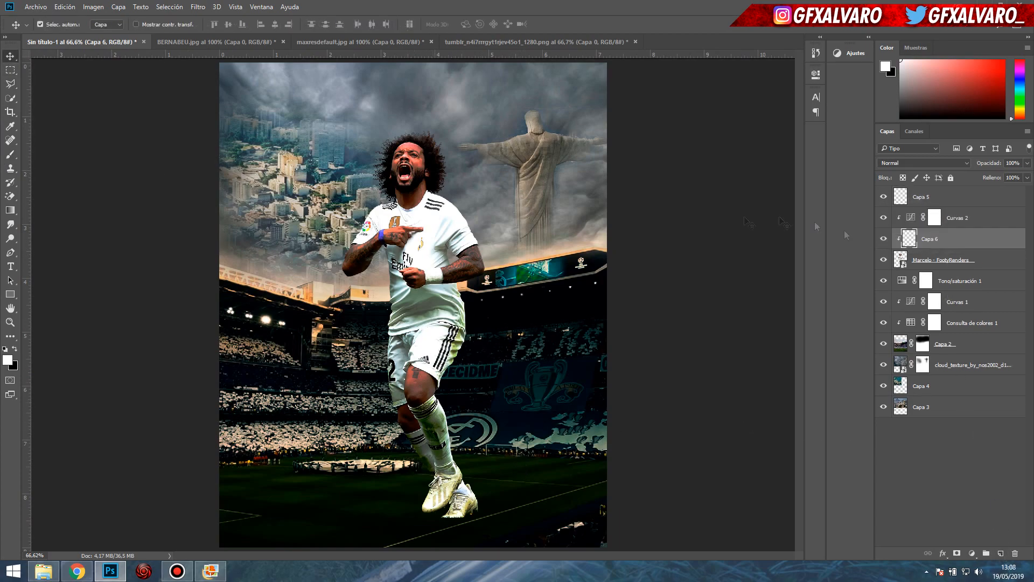
{"action": "key", "text": "b"}
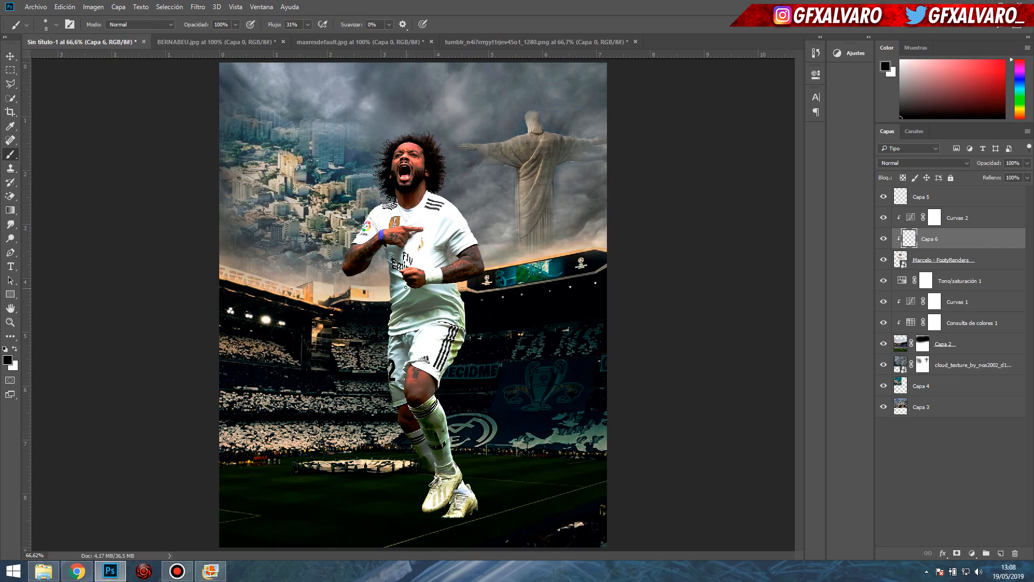
{"action": "scroll", "coordinate": [406, 287], "scroll_direction": "up", "scroll_amount": 5}
{"action": "key", "text": "ctrl+0"}
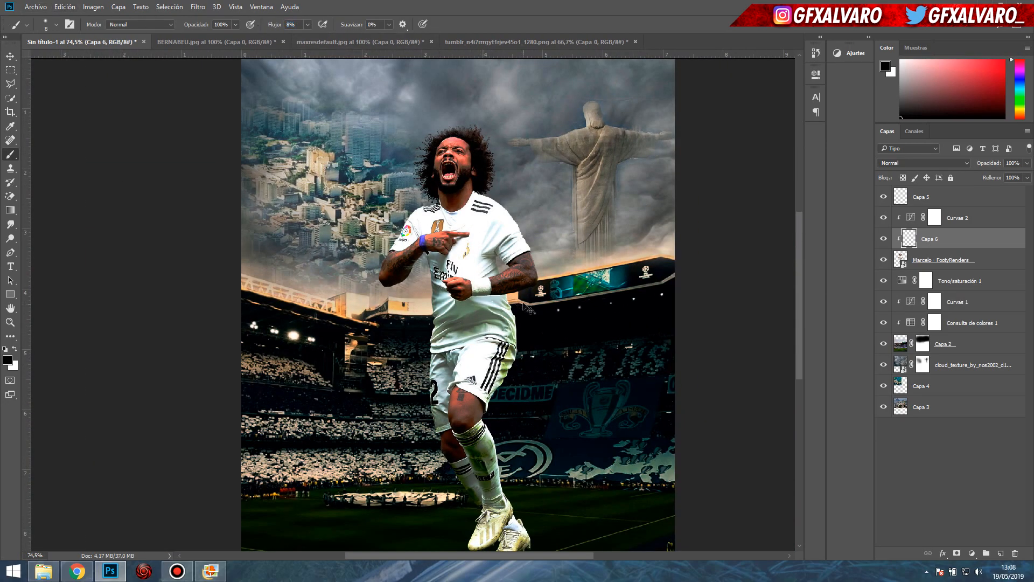
{"action": "scroll", "coordinate": [525, 307], "scroll_direction": "up", "scroll_amount": 2}
{"action": "key", "text": "shift+1"}
{"action": "key", "text": "shift+3"}
{"action": "scroll", "coordinate": [483, 378], "scroll_direction": "up", "scroll_amount": 4}
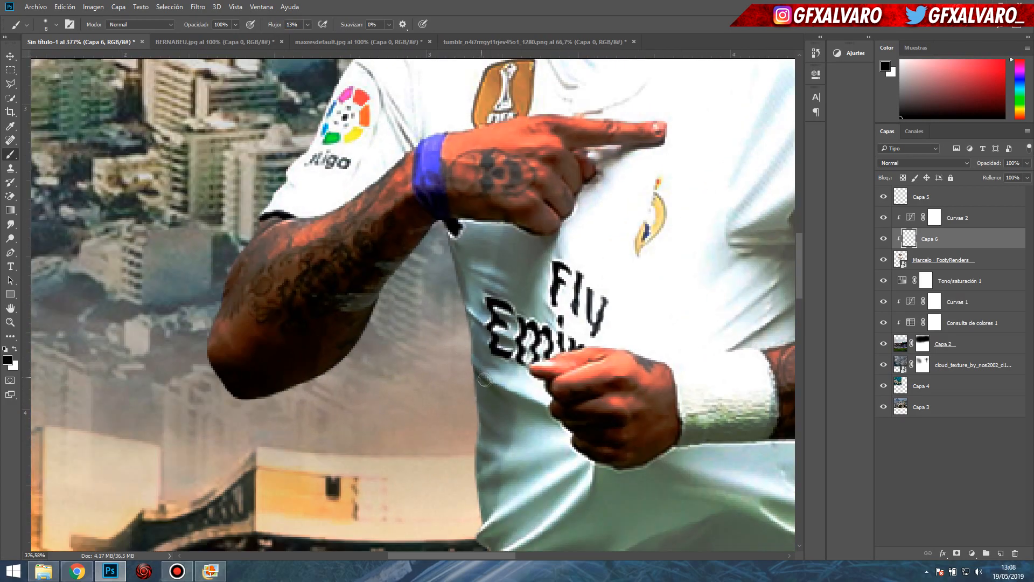
{"action": "scroll", "coordinate": [543, 402], "scroll_direction": "down", "scroll_amount": 5}
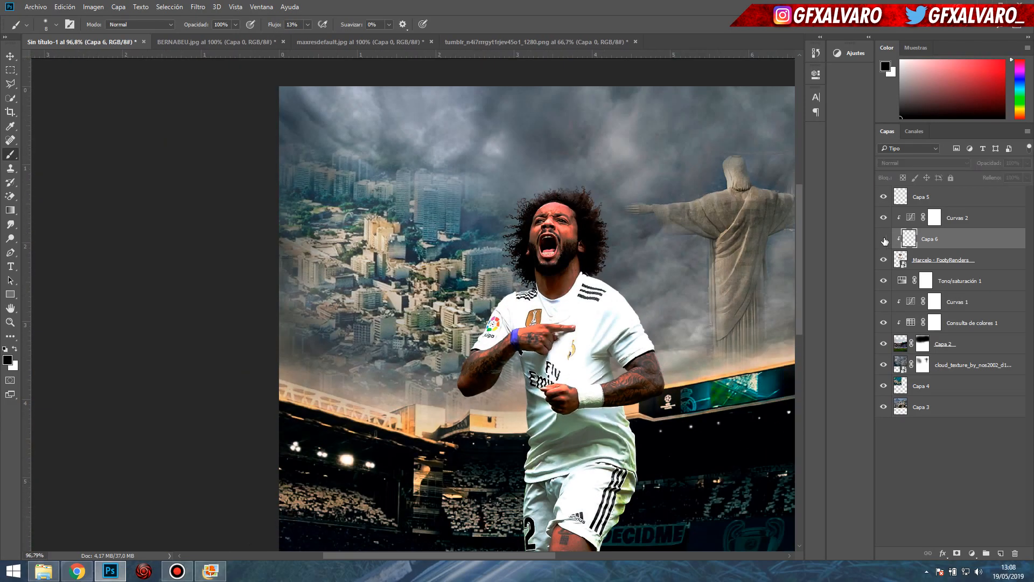
- Paint soft black shadows along the shirt folds around the player's waist on Capa 6
{"action": "scroll", "coordinate": [541, 369], "scroll_direction": "up", "scroll_amount": 6}
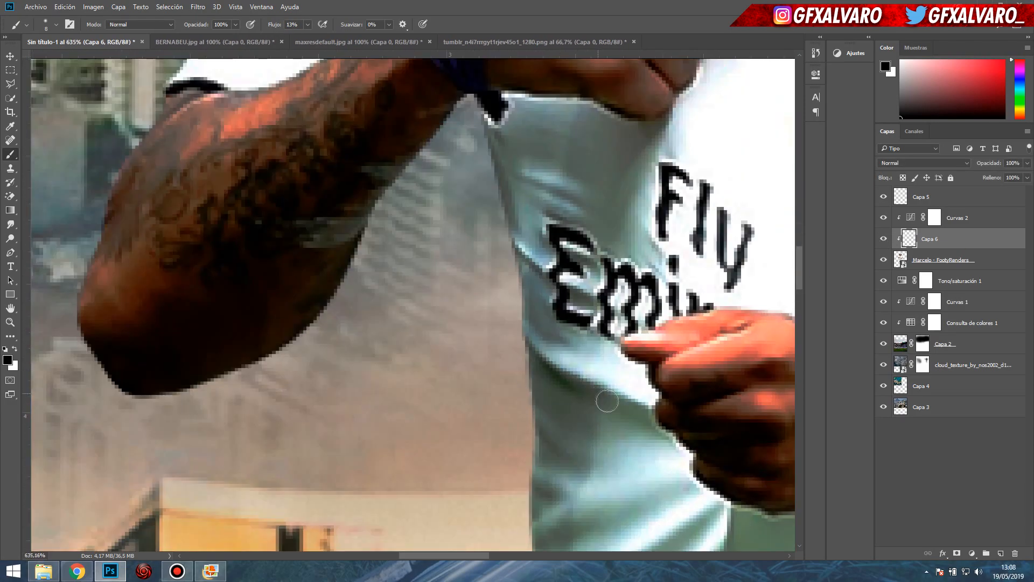
{"action": "scroll", "coordinate": [477, 427], "scroll_direction": "down", "scroll_amount": 3}
{"action": "left_click_drag", "start_coordinate": [484, 426], "coordinate": [614, 331]}
{"action": "mouse_move", "coordinate": [484, 488]}
{"action": "left_mouse_down"}
{"action": "mouse_move", "coordinate": [610, 396]}
{"action": "mouse_move", "coordinate": [660, 332]}
{"action": "mouse_move", "coordinate": [565, 197]}
{"action": "left_mouse_up"}
{"action": "mouse_move", "coordinate": [366, 466]}
{"action": "left_mouse_down"}
{"action": "mouse_move", "coordinate": [482, 380]}
{"action": "mouse_move", "coordinate": [681, 303]}
{"action": "left_mouse_up"}
{"action": "left_click_drag", "start_coordinate": [363, 521], "coordinate": [511, 419]}
{"action": "scroll", "coordinate": [511, 419], "scroll_direction": "down", "scroll_amount": 6}
{"action": "scroll", "coordinate": [424, 425], "scroll_direction": "up", "scroll_amount": 3}
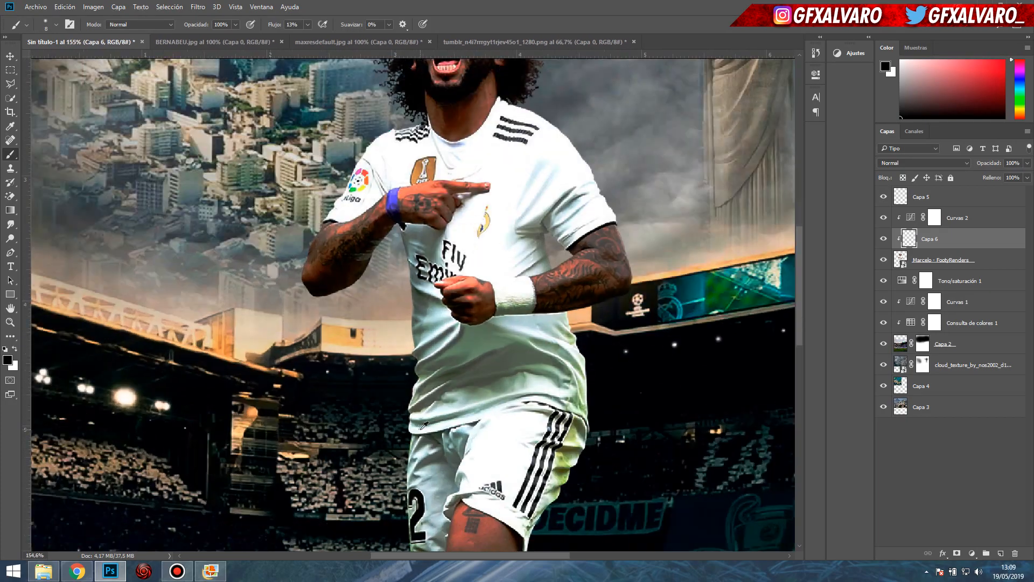
{"action": "scroll", "coordinate": [424, 426], "scroll_direction": "up", "scroll_amount": 4}
{"action": "left_click", "coordinate": [882, 239]}
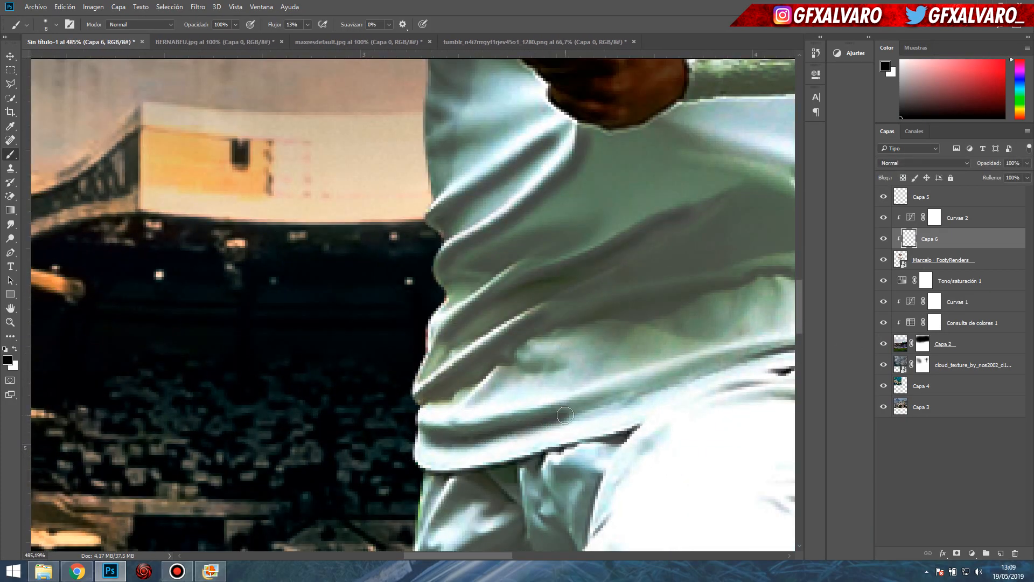
- Deepen the shadows in the folds along the shirt's lower hem and on the side above the striped shorts
{"action": "scroll", "coordinate": [431, 437], "scroll_direction": "right", "scroll_amount": 5}
{"action": "scroll", "coordinate": [458, 389], "scroll_direction": "up", "scroll_amount": 1}
{"action": "left_click_drag", "start_coordinate": [458, 390], "coordinate": [584, 420]}
{"action": "left_click_drag", "start_coordinate": [449, 433], "coordinate": [531, 451]}
{"action": "scroll", "coordinate": [480, 371], "scroll_direction": "left", "scroll_amount": 2}
{"action": "scroll", "coordinate": [467, 323], "scroll_direction": "right", "scroll_amount": 3}
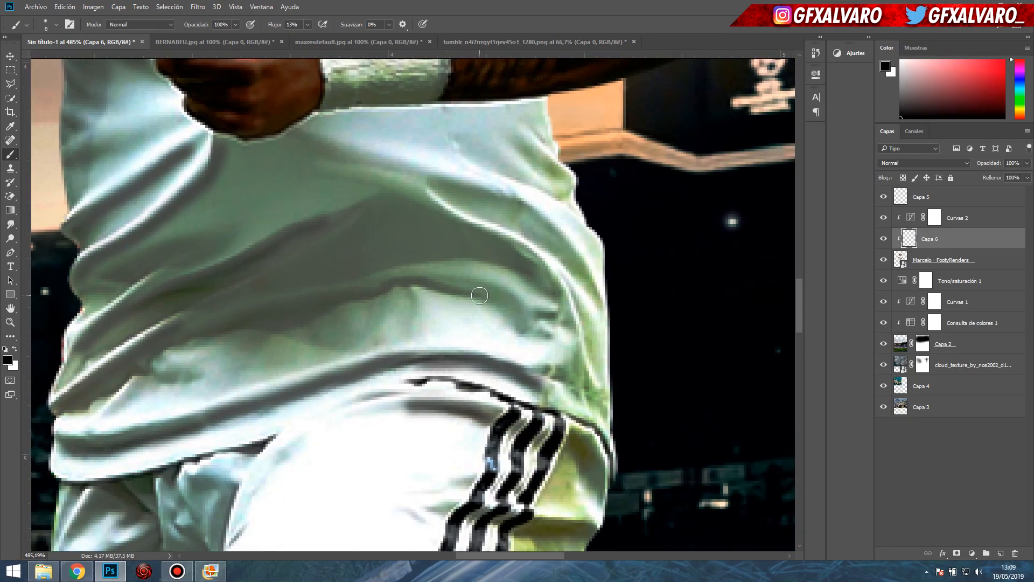
{"action": "left_click_drag", "start_coordinate": [536, 310], "coordinate": [542, 352]}
{"action": "mouse_move", "coordinate": [430, 227]}
{"action": "left_mouse_down"}
{"action": "mouse_move", "coordinate": [569, 282]}
{"action": "mouse_move", "coordinate": [592, 322]}
{"action": "left_mouse_up"}
{"action": "mouse_move", "coordinate": [450, 263]}
{"action": "left_mouse_down"}
{"action": "mouse_move", "coordinate": [551, 316]}
{"action": "mouse_move", "coordinate": [580, 357]}
{"action": "mouse_move", "coordinate": [595, 407]}
{"action": "left_mouse_up"}
{"action": "left_click_drag", "start_coordinate": [454, 174], "coordinate": [459, 285]}
{"action": "scroll", "coordinate": [459, 285], "scroll_direction": "down", "scroll_amount": 5}
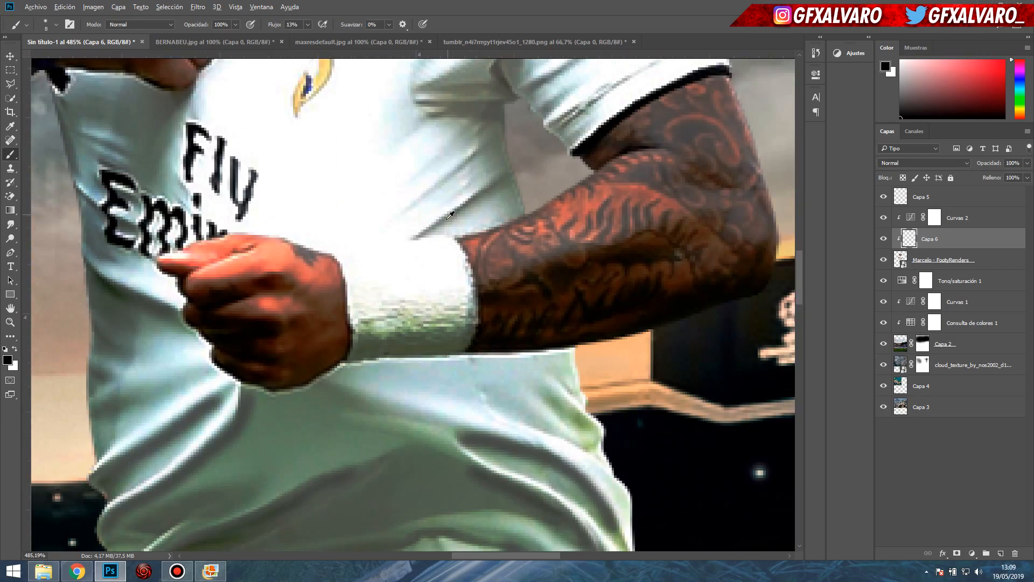
- Darken the diagonal shirt folds above the white wristband with a smaller brush
{"action": "scroll", "coordinate": [505, 154], "scroll_direction": "up", "scroll_amount": 7}
{"action": "left_click_drag", "start_coordinate": [440, 210], "coordinate": [351, 277]}
{"action": "left_click_drag", "start_coordinate": [305, 230], "coordinate": [447, 111]}
{"action": "left_click_drag", "start_coordinate": [398, 70], "coordinate": [408, 196]}
{"action": "scroll", "coordinate": [408, 196], "scroll_direction": "down", "scroll_amount": 10}
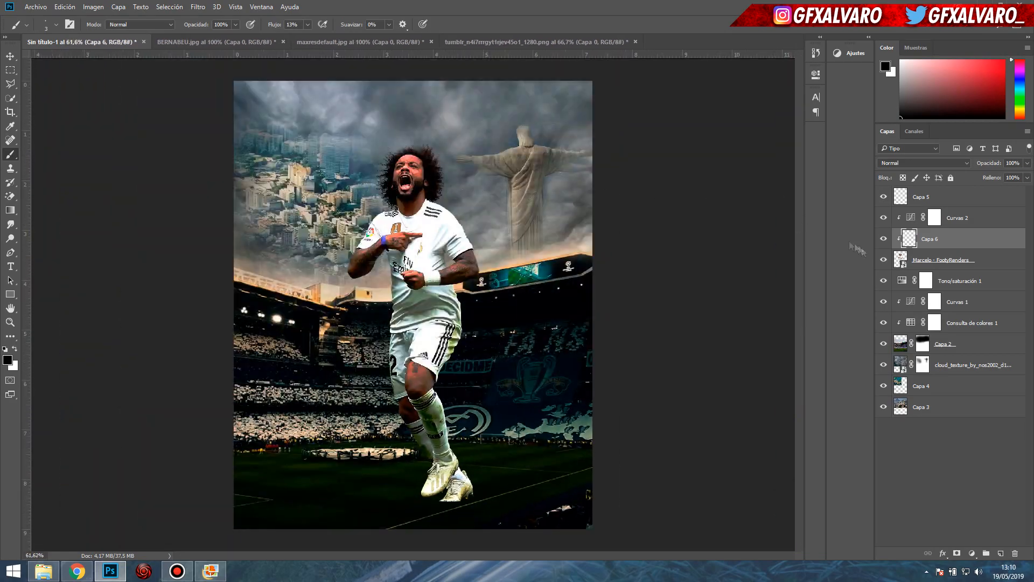
- Paint dark fold lines around the armpit and across the sleeve above the bent, tattooed forearm, reducing the brush size
{"action": "scroll", "coordinate": [439, 232], "scroll_direction": "up", "scroll_amount": 8}
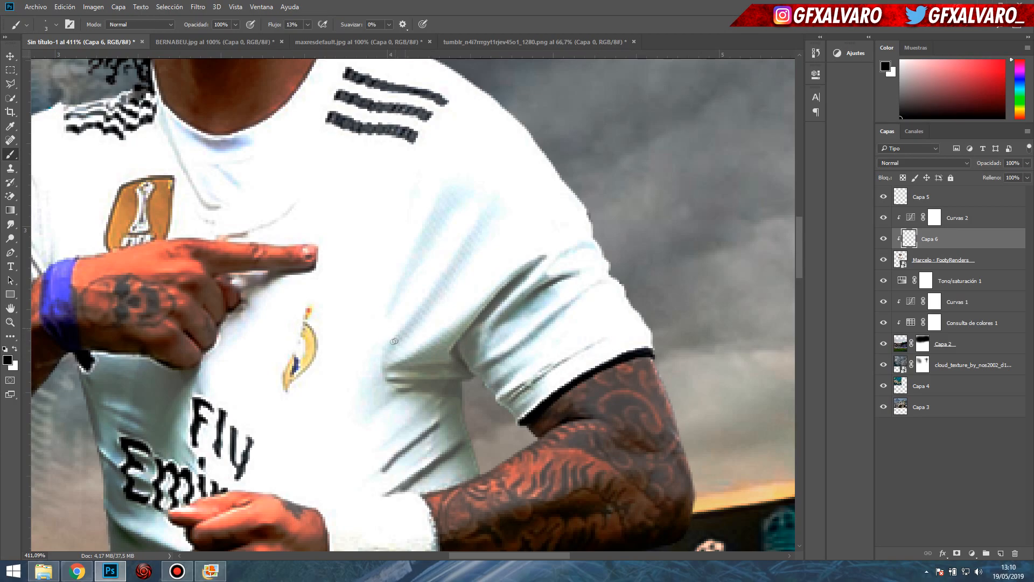
{"action": "scroll", "coordinate": [525, 356], "scroll_direction": "up", "scroll_amount": 3}
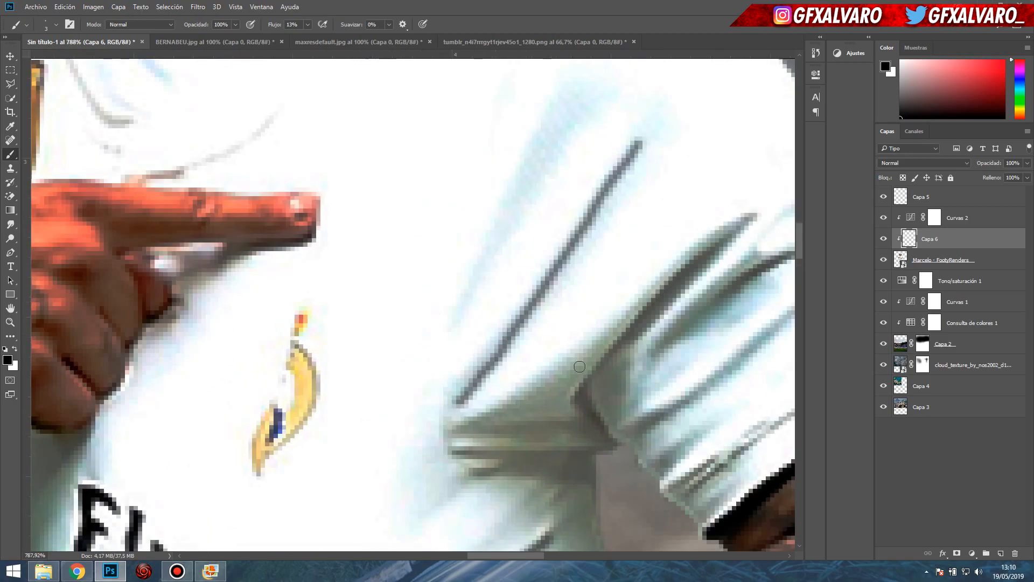
{"action": "left_click_drag", "start_coordinate": [630, 345], "coordinate": [764, 253]}
{"action": "mouse_move", "coordinate": [592, 437]}
{"action": "left_mouse_down"}
{"action": "mouse_move", "coordinate": [768, 307]}
{"action": "mouse_move", "coordinate": [667, 398]}
{"action": "left_mouse_up"}
{"action": "key", "text": "bracketleft"}
{"action": "key", "text": "bracketleft"}
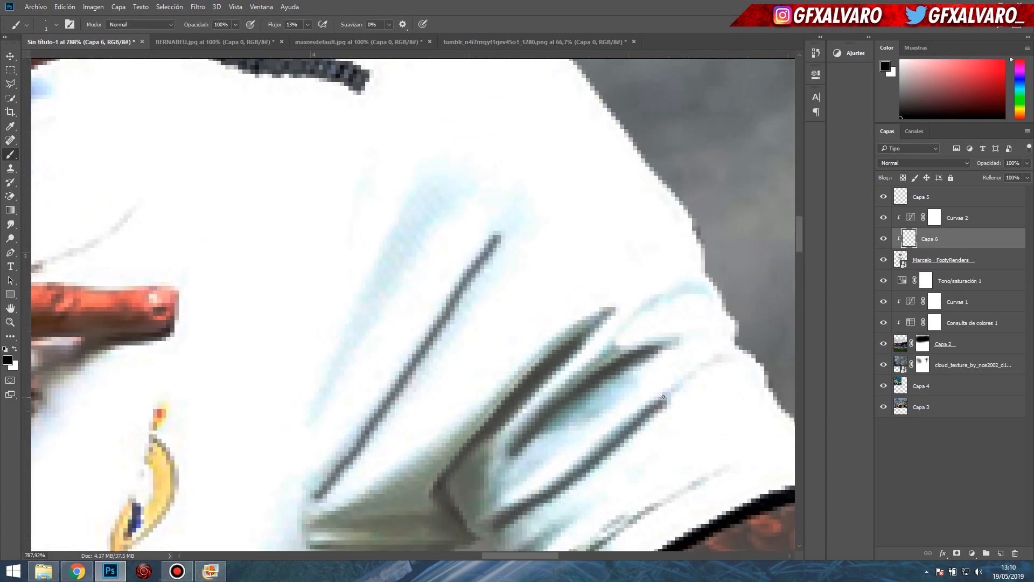
{"action": "scroll", "coordinate": [603, 431], "scroll_direction": "down", "scroll_amount": 3}
{"action": "left_click_drag", "start_coordinate": [560, 389], "coordinate": [733, 291]}
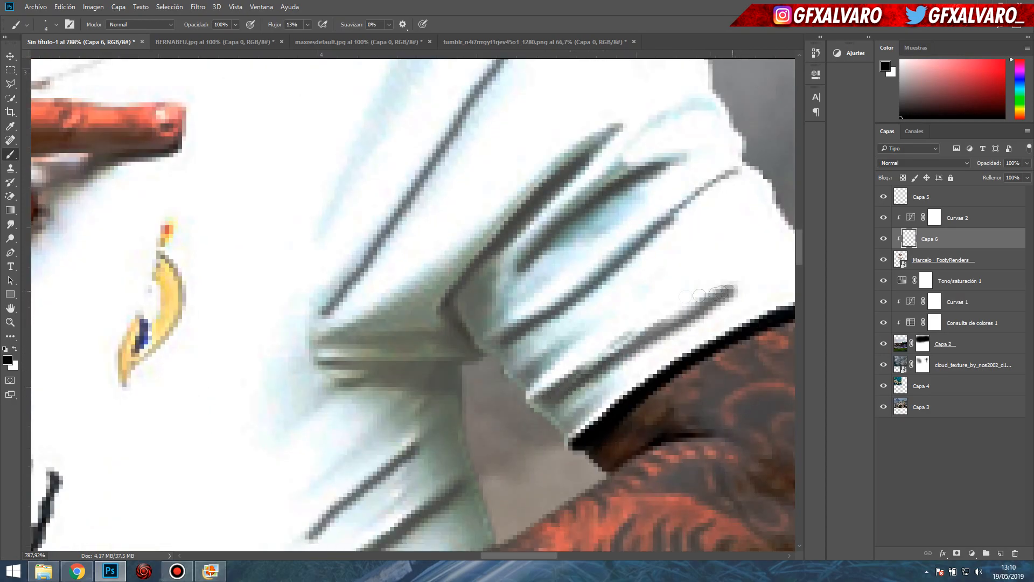
- Paint thin dark fold lines near the LaLiga badge sleeve and below the collar, undoing the last stray stroke
{"action": "scroll", "coordinate": [732, 291], "scroll_direction": "down", "scroll_amount": 5}
{"action": "scroll", "coordinate": [161, 172], "scroll_direction": "up", "scroll_amount": 5}
{"action": "left_click_drag", "start_coordinate": [172, 168], "coordinate": [251, 263]}
{"action": "key", "text": "bracketleft"}
{"action": "key", "text": "bracketleft"}
{"action": "scroll", "coordinate": [259, 260], "scroll_direction": "up", "scroll_amount": 2}
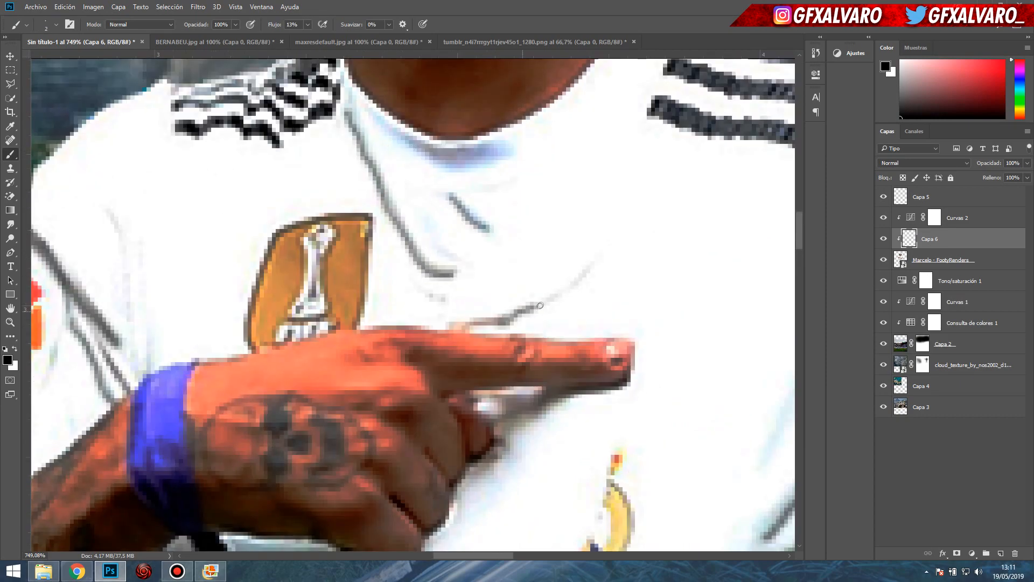
{"action": "key", "text": "ctrl+z"}
{"action": "key", "text": "ctrl+0"}
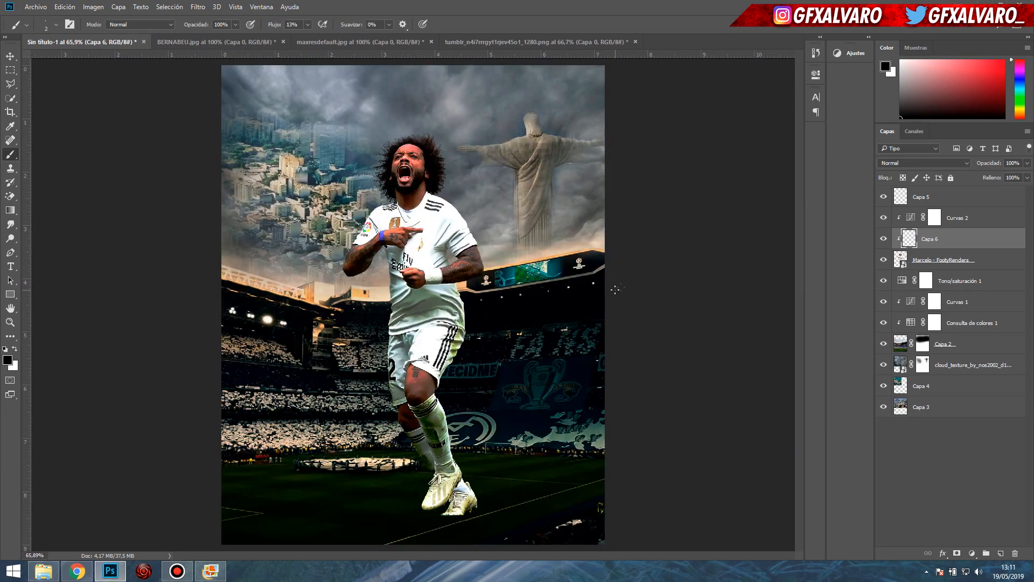
- Compare the player's shirt with and without the shading on Capa 6
{"action": "left_click", "coordinate": [884, 239]}
{"action": "left_click", "coordinate": [883, 239]}
{"action": "scroll", "coordinate": [372, 216], "scroll_direction": "up", "scroll_amount": 5}
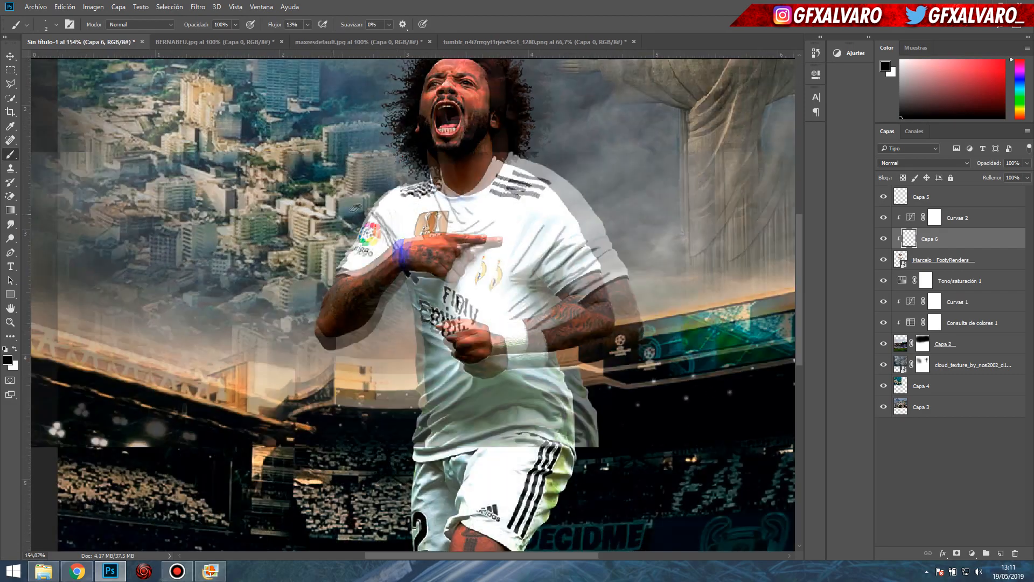
{"action": "key", "text": "x"}
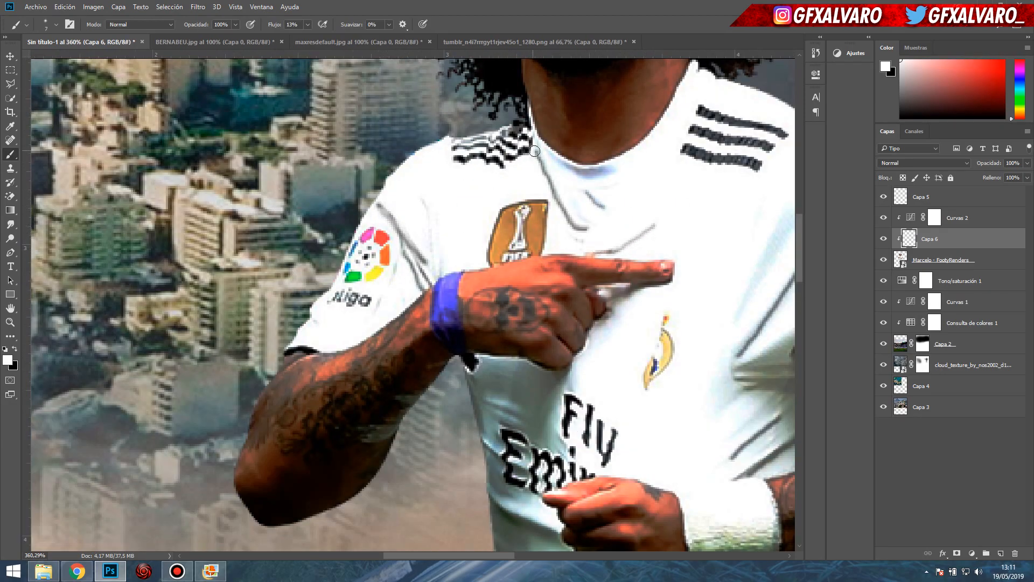
{"action": "key", "text": "ctrl+0"}
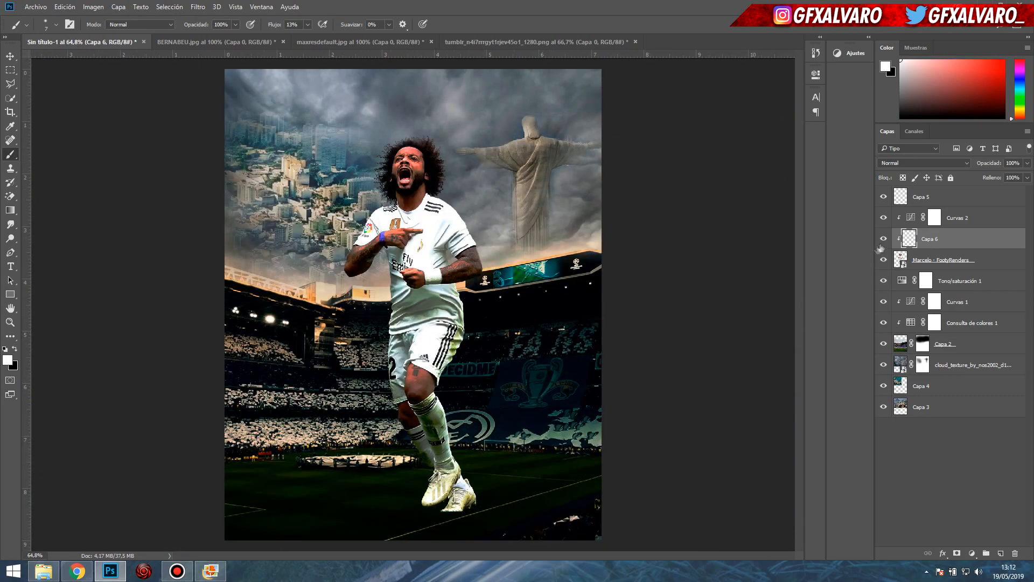
{"action": "key", "text": "v"}
{"action": "key", "text": "ctrl+0"}
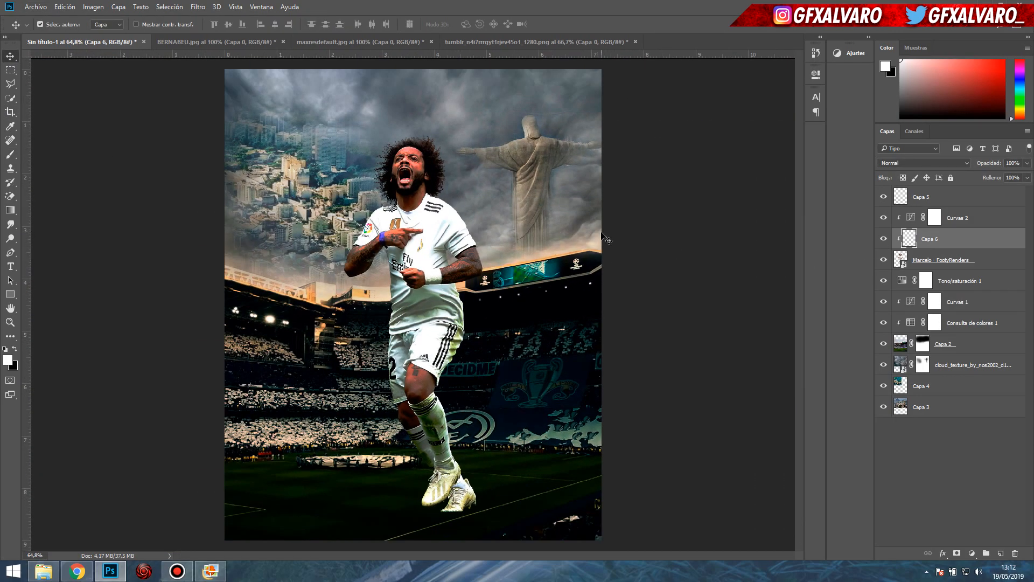
- Try adding another clipped layer directly above the player layer and switch the brush colour to black
{"action": "scroll", "coordinate": [449, 408], "scroll_direction": "up", "scroll_amount": 1}
{"action": "left_click_drag", "start_coordinate": [449, 407], "coordinate": [485, 343]}
{"action": "left_click", "coordinate": [472, 433]}
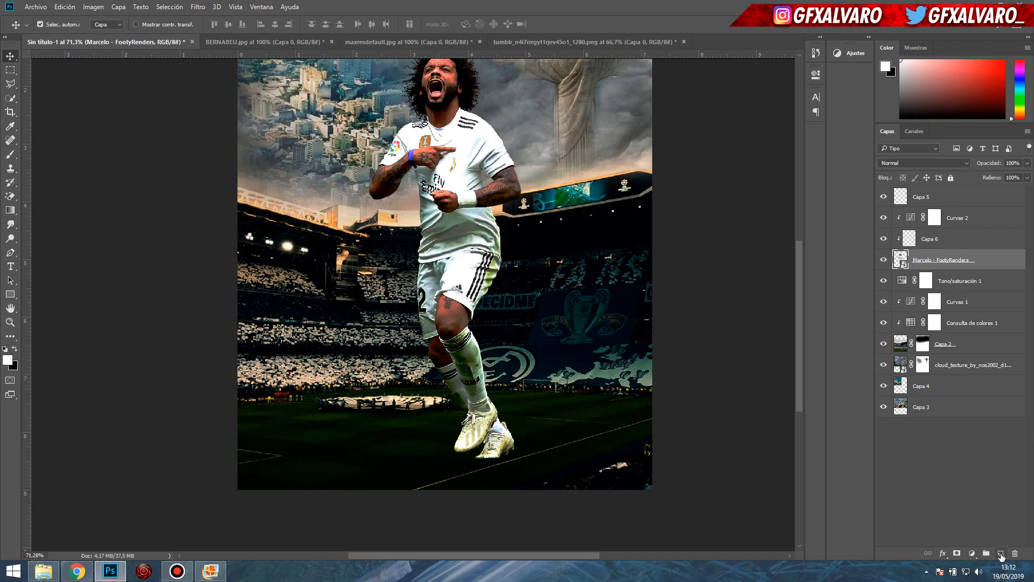
{"action": "left_click", "coordinate": [1001, 553]}
{"action": "left_click", "coordinate": [10, 155]}
{"action": "right_click", "coordinate": [924, 263]}
{"action": "left_click", "coordinate": [840, 265]}
{"action": "key", "text": "ctrl+z"}
{"action": "key", "text": "x"}
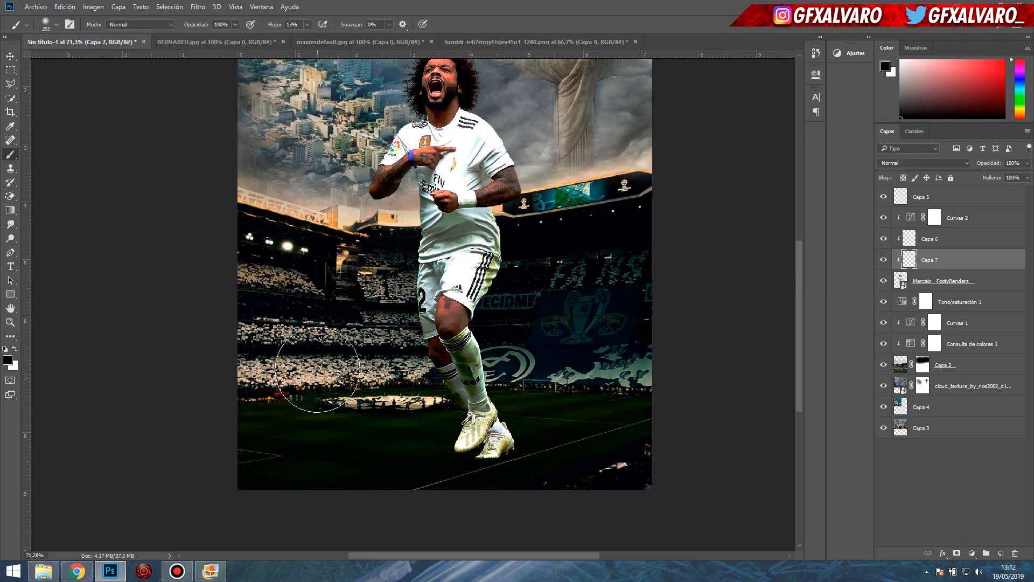
- Move Capa 7 above Capa 6, undo the trial changes and merge it down into Capa 6
{"action": "left_click_drag", "start_coordinate": [916, 260], "coordinate": [915, 239]}
{"action": "right_click", "coordinate": [924, 239]}
{"action": "left_click", "coordinate": [814, 265]}
{"action": "key", "text": "ctrl+e"}
{"action": "key", "text": "ctrl+alt+z"}
{"action": "key", "text": "ctrl+alt+z"}
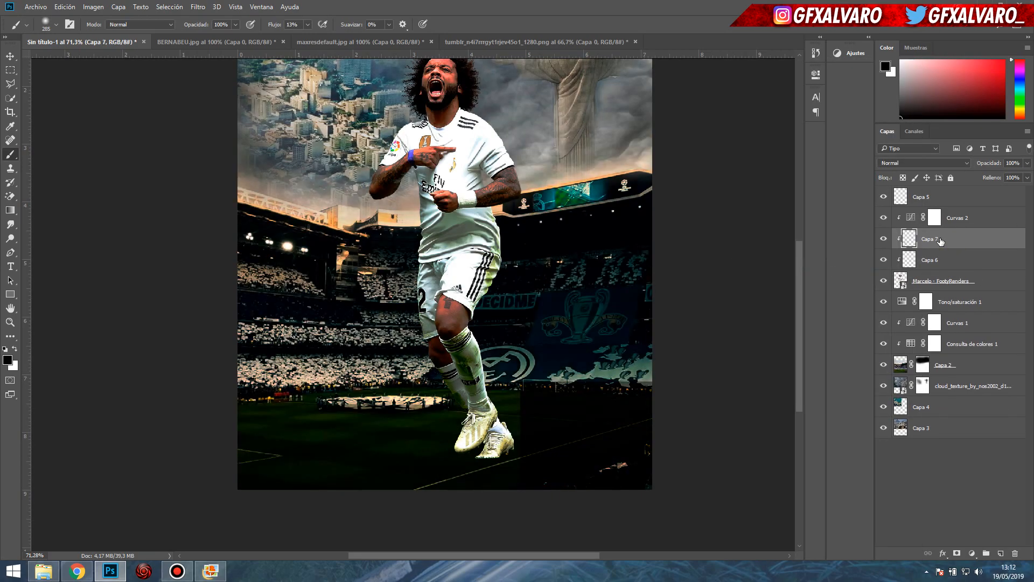
{"action": "scroll", "coordinate": [426, 187], "scroll_direction": "down", "scroll_amount": 3}
{"action": "key", "text": "ctrl+e"}
{"action": "left_click", "coordinate": [884, 239]}
{"action": "left_click", "coordinate": [884, 239]}
- On a new layer above Capa 5, paint a black ground shadow near the boots and stretch its width to 133.33%
{"action": "left_click", "coordinate": [939, 197]}
{"action": "left_click", "coordinate": [1000, 553]}
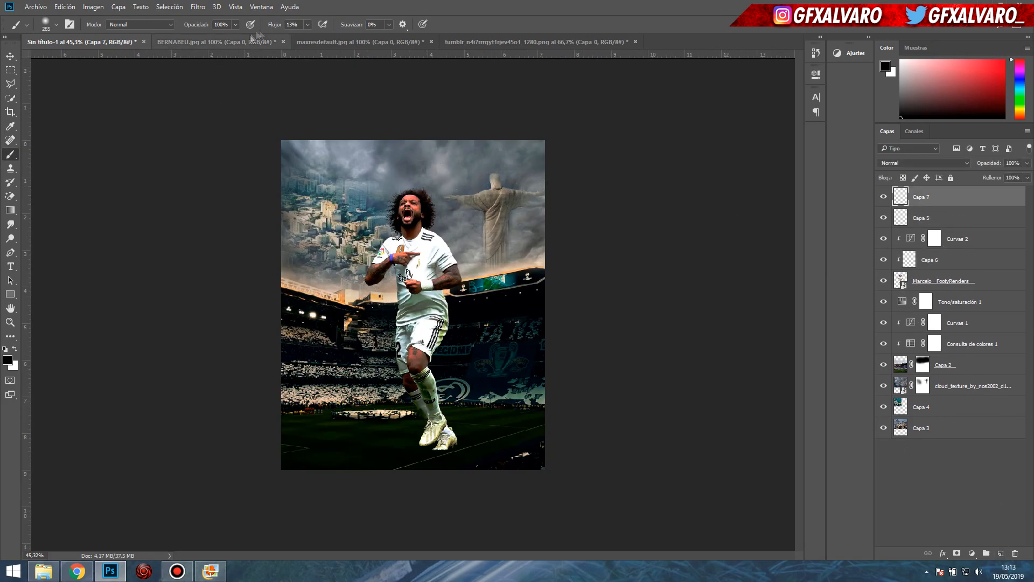
{"action": "key", "text": "ctrl+t"}
{"action": "scroll", "coordinate": [393, 300], "scroll_direction": "up", "scroll_amount": 1}
{"action": "scroll", "coordinate": [393, 297], "scroll_direction": "up", "scroll_amount": 3}
{"action": "left_click_drag", "start_coordinate": [289, 231], "coordinate": [410, 526]}
{"action": "scroll", "coordinate": [411, 528], "scroll_direction": "down", "scroll_amount": 3}
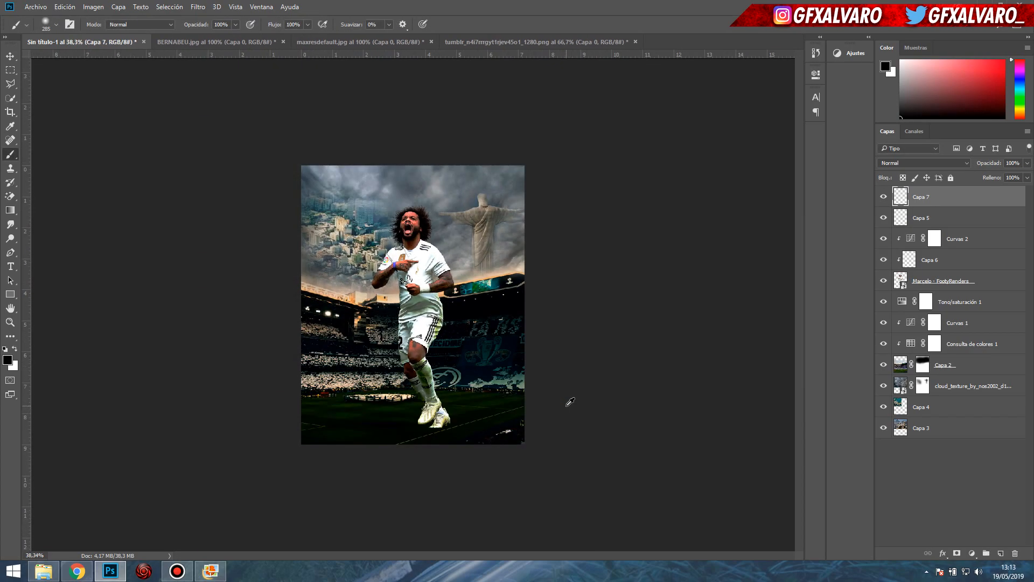
{"action": "scroll", "coordinate": [567, 404], "scroll_direction": "up", "scroll_amount": 1}
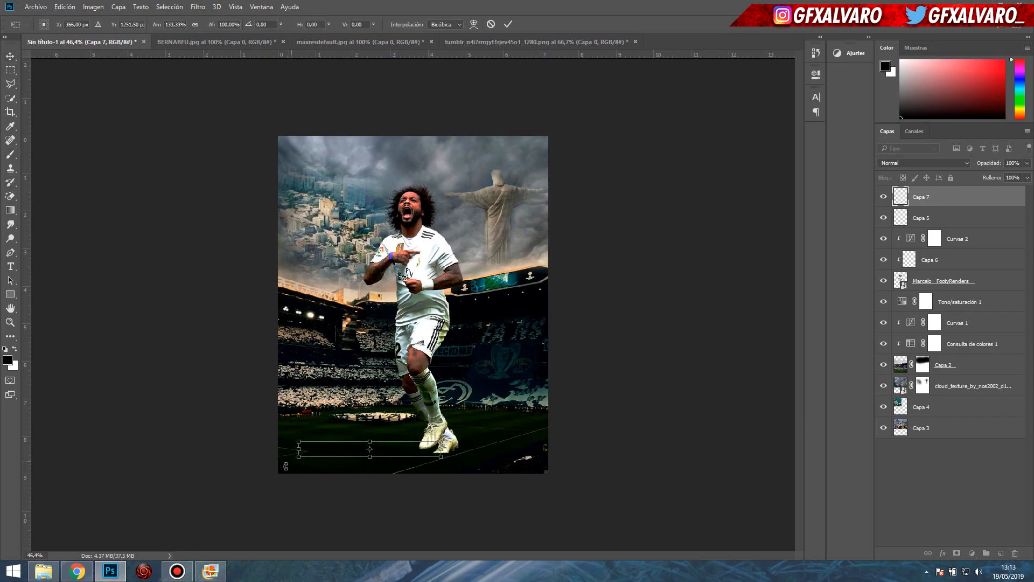
{"action": "key", "text": "Return"}
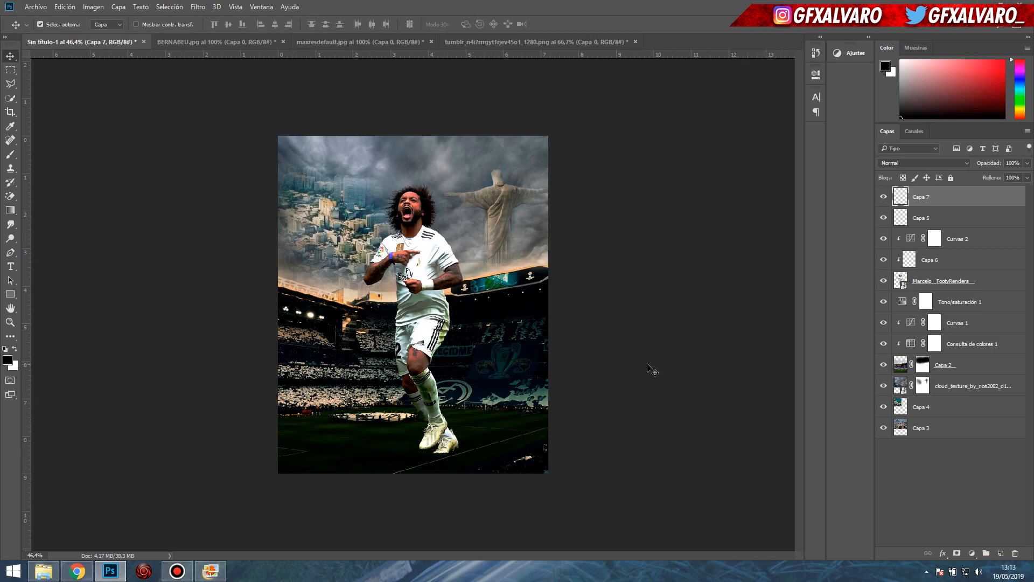
- Soften the ground shadow on Capa 7 with a Gaussian blur of 3.9 pixels
{"action": "left_click", "coordinate": [197, 6]}
{"action": "mouse_move", "coordinate": [226, 125]}
{"action": "left_click", "coordinate": [401, 198]}
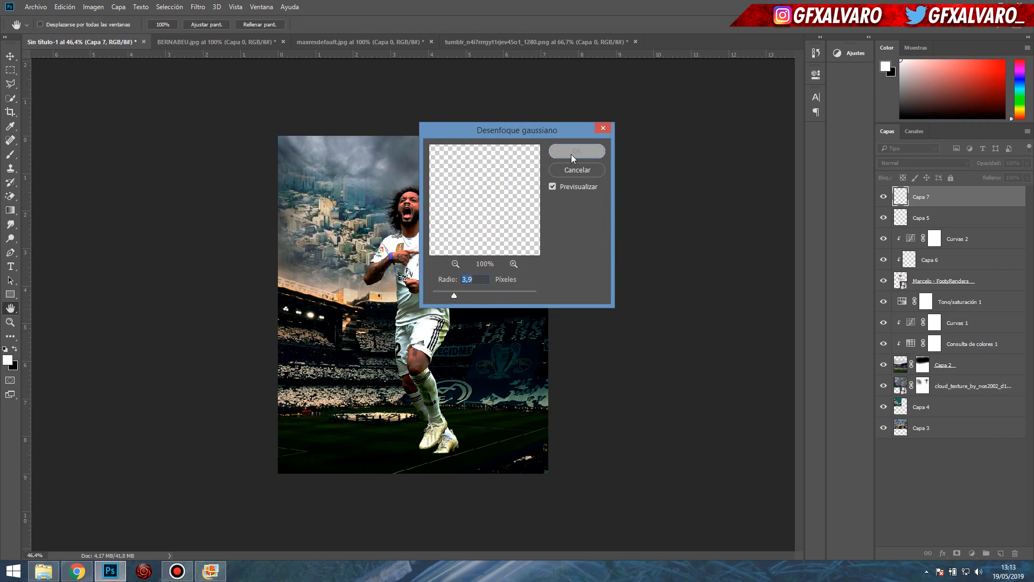
{"action": "left_click", "coordinate": [575, 151]}
- Apply a Gaussian blur of 1.9 pixels to the stadium image on Capa 2
{"action": "left_click", "coordinate": [899, 366]}
{"action": "left_click", "coordinate": [198, 6]}
{"action": "mouse_move", "coordinate": [226, 126]}
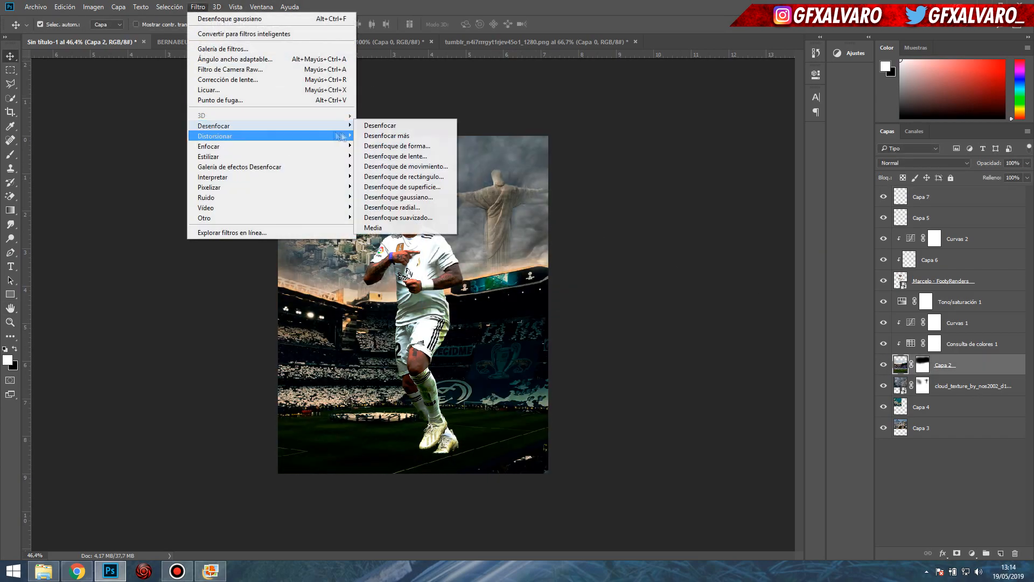
{"action": "left_click", "coordinate": [400, 197]}
{"action": "left_click_drag", "start_coordinate": [447, 294], "coordinate": [442, 293]}
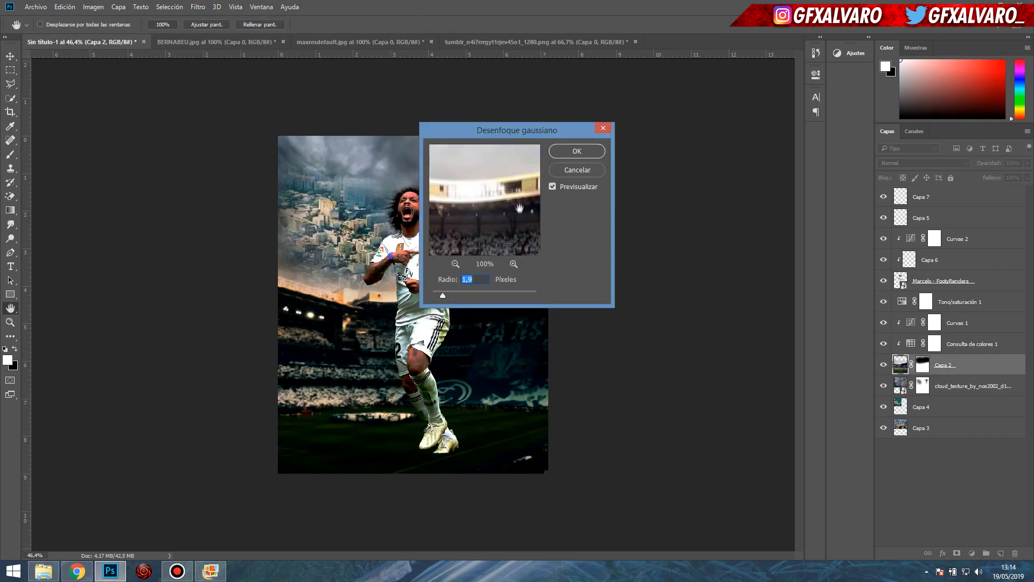
{"action": "left_click", "coordinate": [563, 157]}
- Compare the poster with and without the cloud texture layer and Capa 4
{"action": "scroll", "coordinate": [547, 302], "scroll_direction": "down", "scroll_amount": 2}
{"action": "scroll", "coordinate": [500, 305], "scroll_direction": "up", "scroll_amount": 4}
{"action": "left_click", "coordinate": [882, 386]}
{"action": "left_click", "coordinate": [882, 386]}
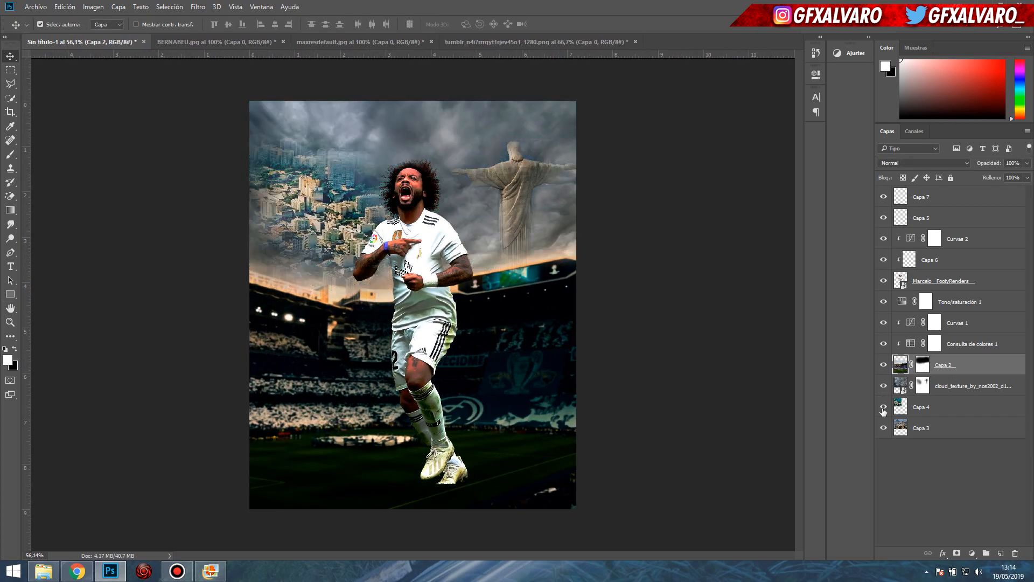
{"action": "left_click", "coordinate": [882, 412]}
{"action": "left_click", "coordinate": [883, 412]}
- Try deleting Capa 3, then undo the deletion
{"action": "left_click", "coordinate": [922, 427]}
{"action": "key", "text": "Delete"}
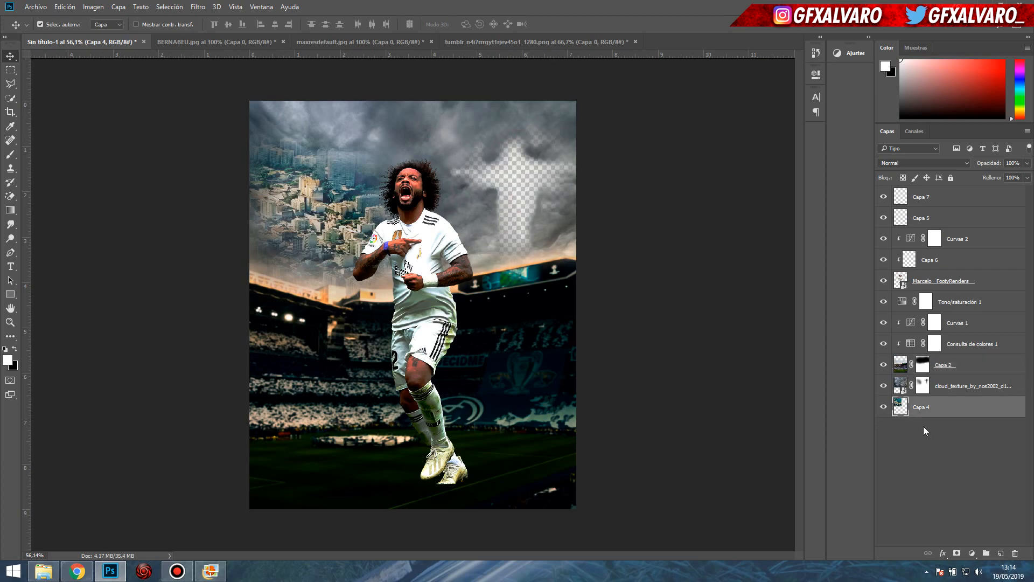
{"action": "key", "text": "ctrl+z"}
- Select the upper-left city area on Capa 3 with a rectangular marquee and return to the Move tool
{"action": "left_click", "coordinate": [10, 70]}
{"action": "left_click_drag", "start_coordinate": [249, 100], "coordinate": [443, 331]}
{"action": "left_click", "coordinate": [10, 56]}
{"action": "scroll", "coordinate": [502, 439], "scroll_direction": "up", "scroll_amount": 1}
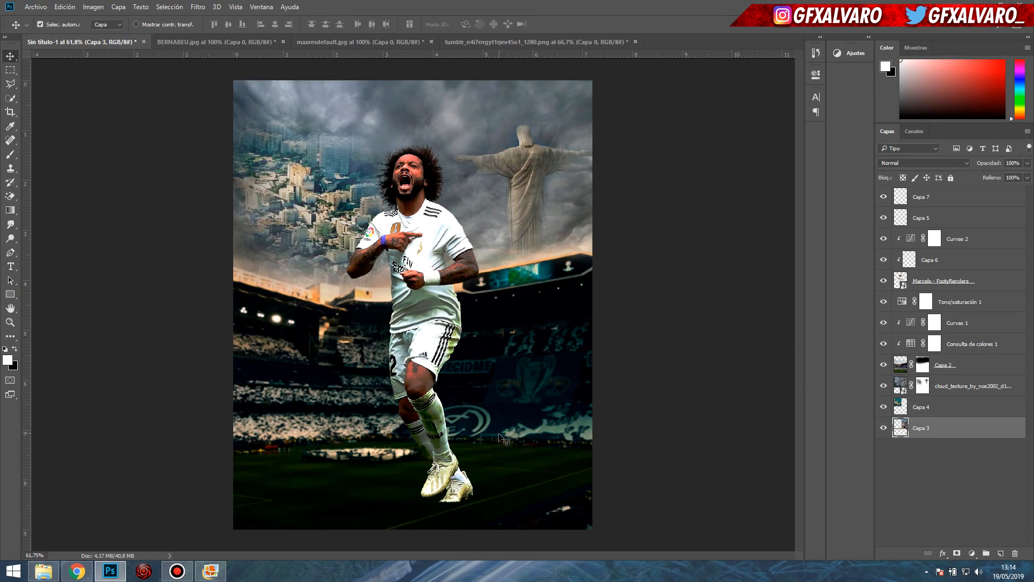
- Make Capa 7 active and use a white brush with the flow set to 2%
{"action": "left_click", "coordinate": [932, 197]}
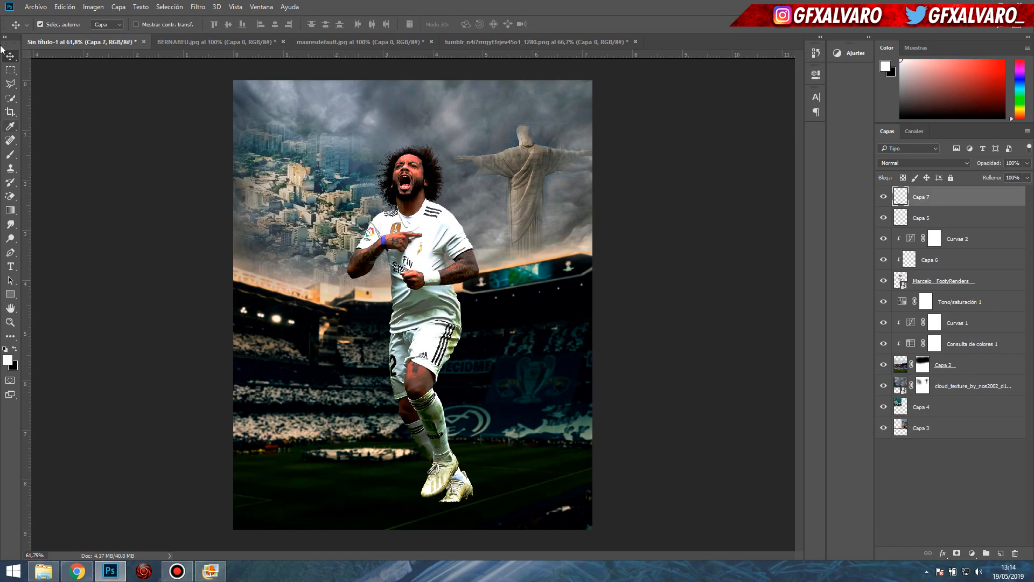
{"action": "left_click", "coordinate": [11, 155]}
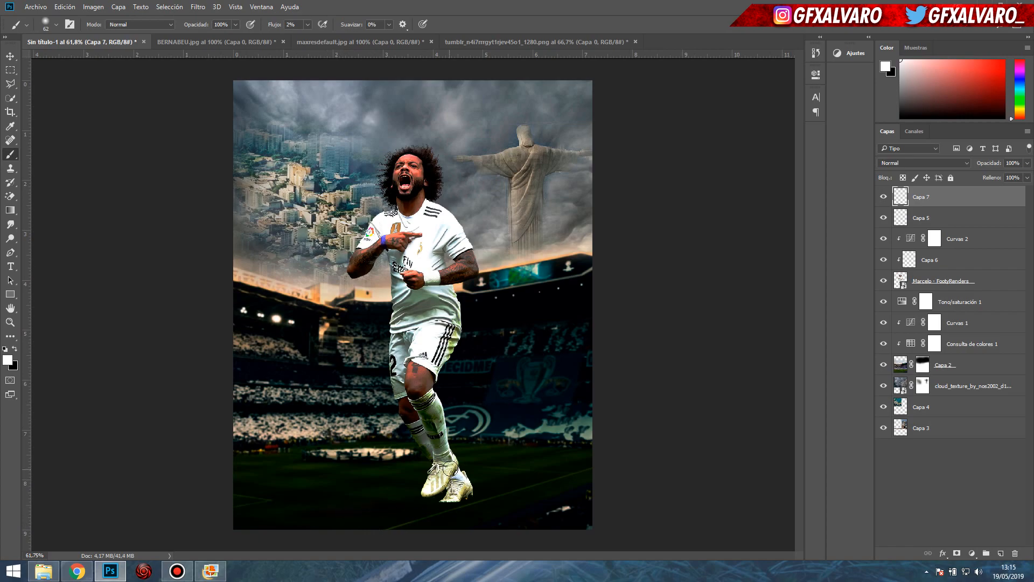
{"action": "scroll", "coordinate": [353, 510], "scroll_direction": "down", "scroll_amount": 1}
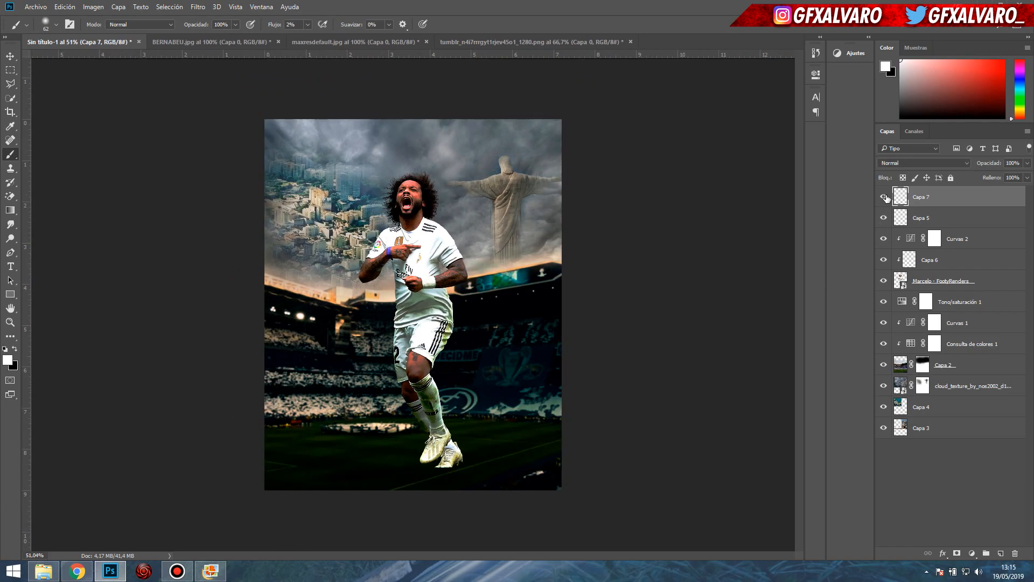
{"action": "left_click", "coordinate": [10, 56]}
{"action": "scroll", "coordinate": [413, 301], "scroll_direction": "up", "scroll_amount": 1}
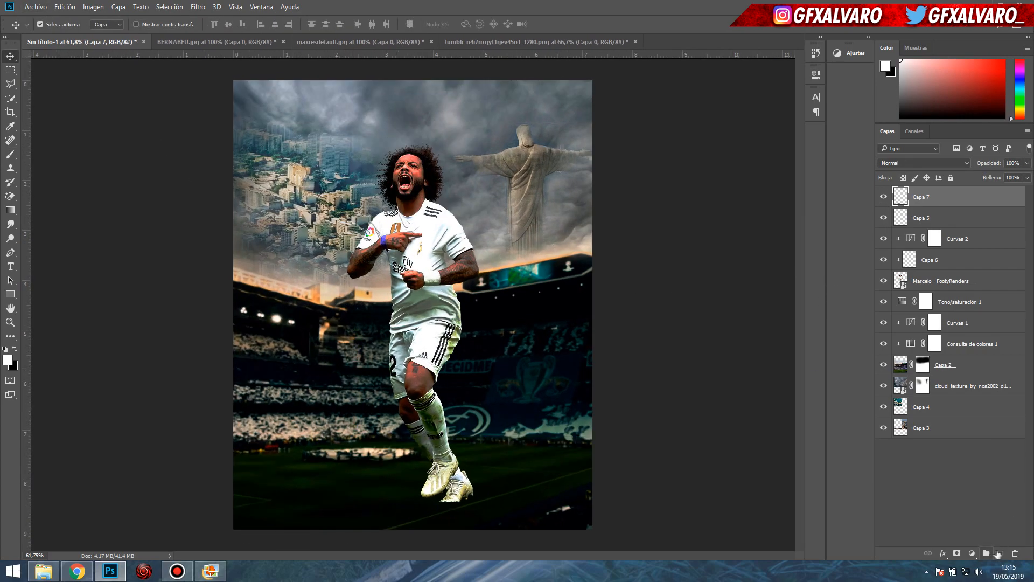
- Add a new layer and place it directly below the player layer
{"action": "left_click", "coordinate": [1000, 553]}
{"action": "left_click_drag", "start_coordinate": [924, 198], "coordinate": [953, 309]}
{"action": "left_click", "coordinate": [393, 209]}
{"action": "left_click", "coordinate": [935, 298]}
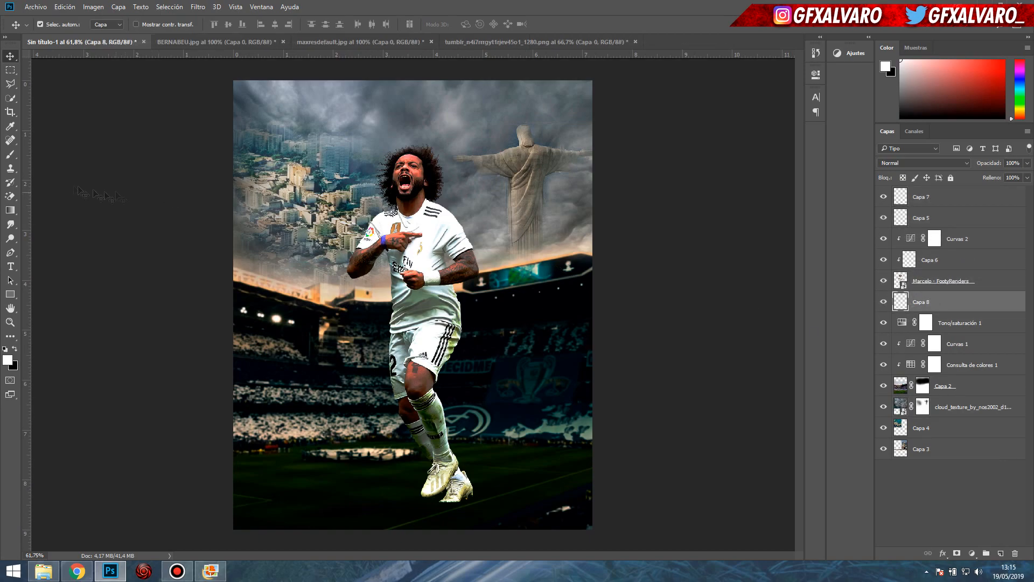
- Check Capa 4's visibility, activate the cloud texture's layer mask, and enlarge the brush with 30% flow
{"action": "left_click", "coordinate": [884, 428]}
{"action": "left_click", "coordinate": [883, 428]}
{"action": "left_click", "coordinate": [912, 428]}
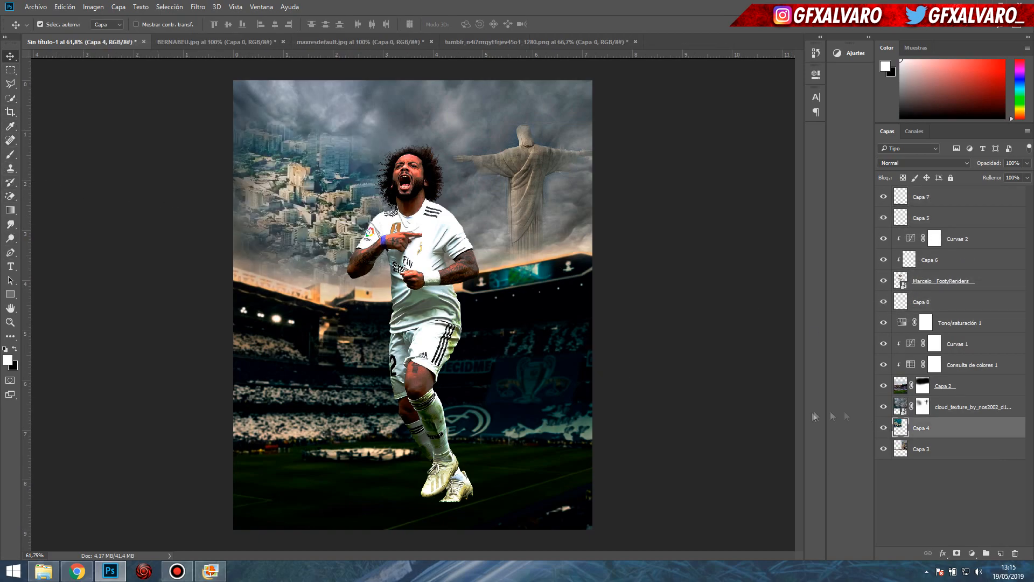
{"action": "left_click", "coordinate": [922, 406]}
{"action": "left_click", "coordinate": [11, 154]}
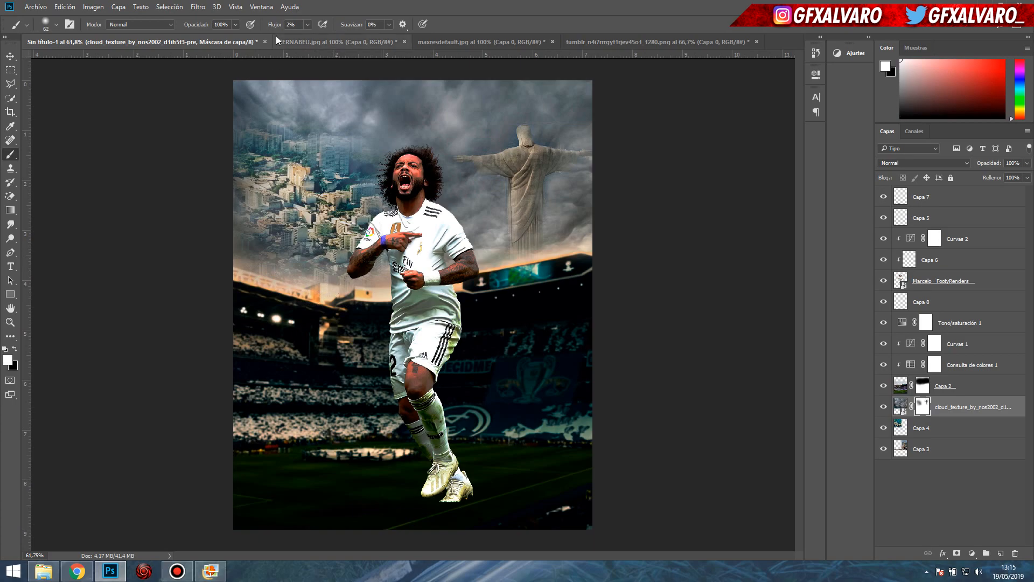
{"action": "left_click_drag", "start_coordinate": [341, 283], "coordinate": [360, 287], "text": "alt"}
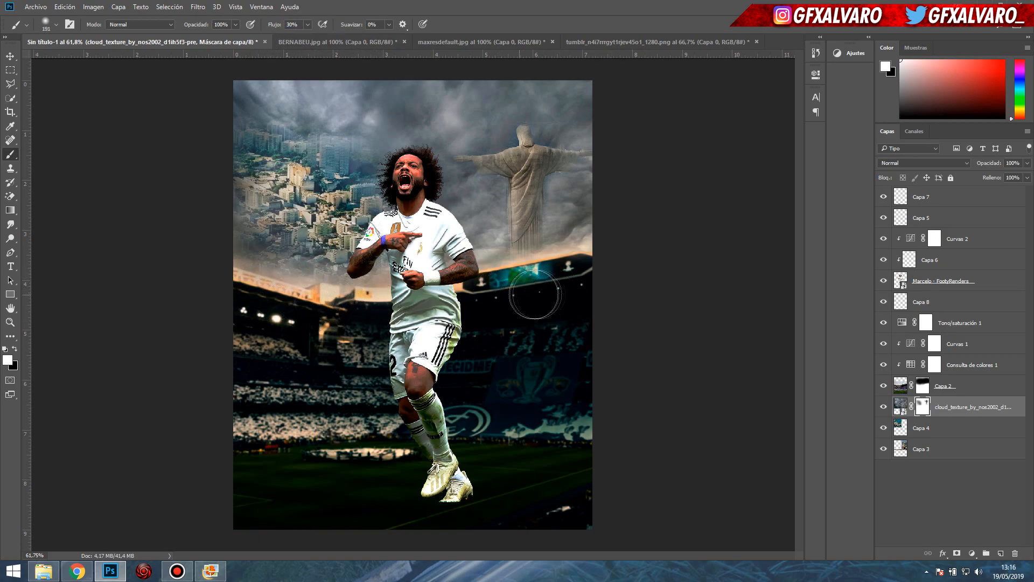
- On Capa 8, switch to a smaller black brush and paint soft shadow behind the player's arms
{"action": "key", "text": "v"}
{"action": "left_click", "coordinate": [930, 303]}
{"action": "left_click", "coordinate": [10, 154]}
{"action": "left_click", "coordinate": [457, 306]}
{"action": "scroll", "coordinate": [454, 228], "scroll_direction": "up", "scroll_amount": 7, "text": "alt"}
{"action": "key", "text": "x"}
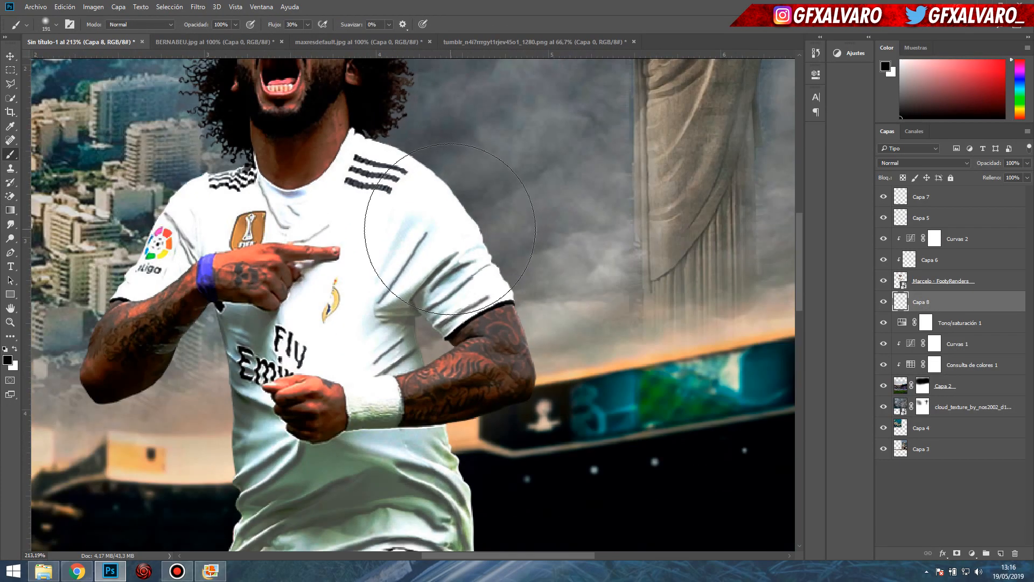
{"action": "left_click_drag", "start_coordinate": [323, 322], "coordinate": [288, 322]}
{"action": "left_click_drag", "start_coordinate": [128, 323], "coordinate": [108, 376]}
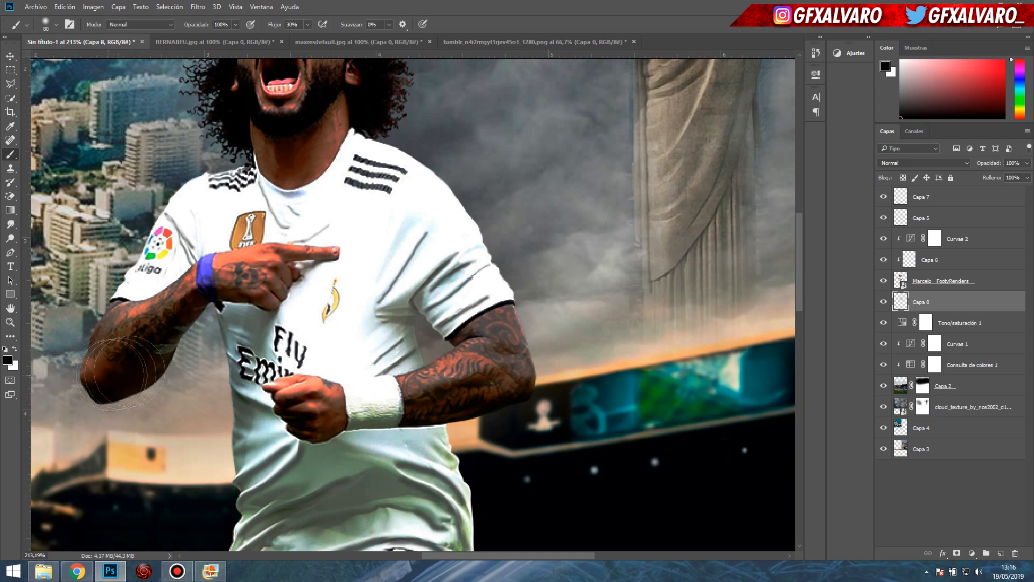
- Continue the soft black shadow behind the player's torso, shorts, legs and boots on Capa 8
{"action": "left_click_drag", "start_coordinate": [305, 374], "coordinate": [396, 235]}
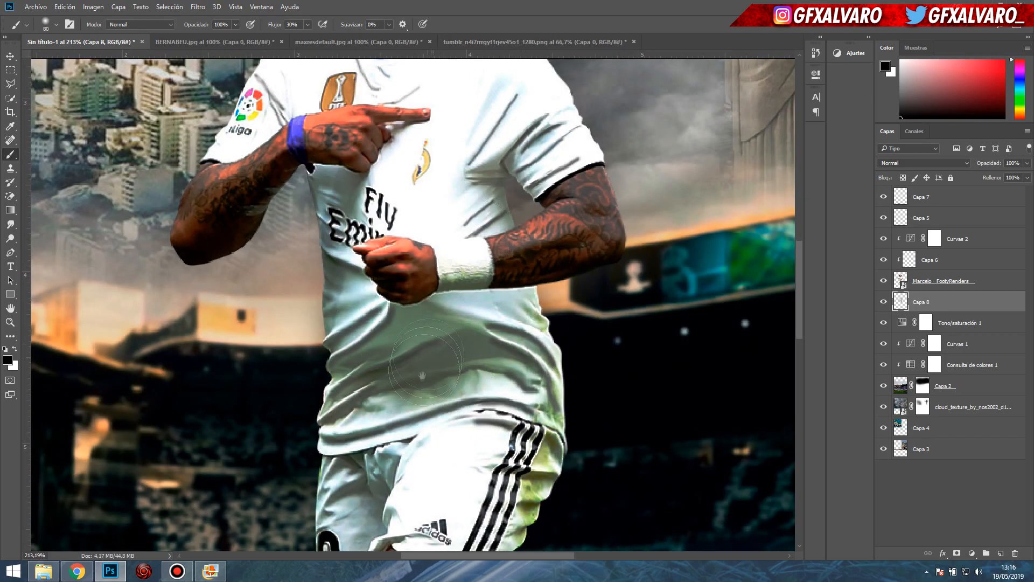
{"action": "left_click_drag", "start_coordinate": [423, 376], "coordinate": [449, 254]}
{"action": "left_click_drag", "start_coordinate": [486, 368], "coordinate": [562, 173]}
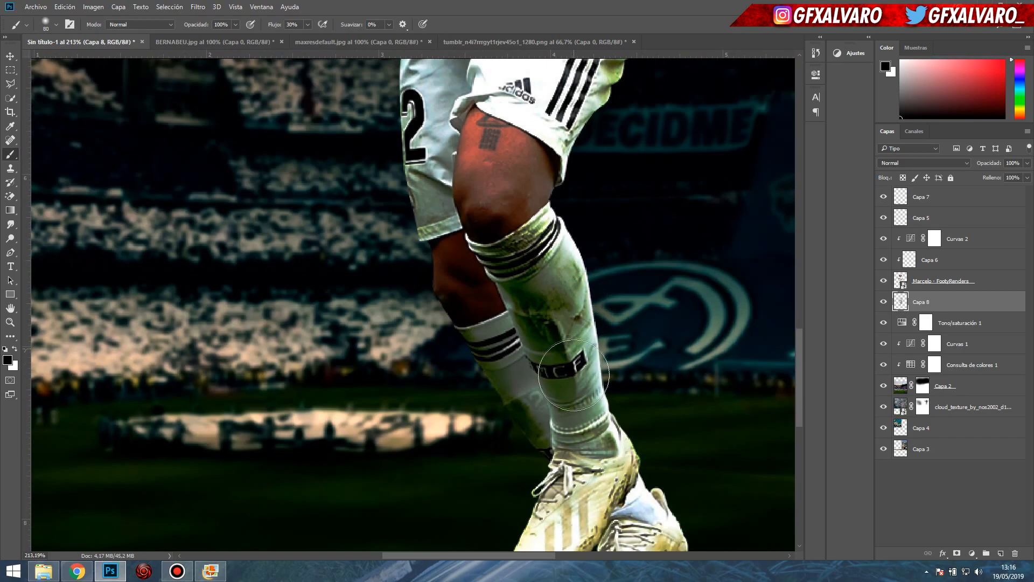
{"action": "left_click_drag", "start_coordinate": [574, 471], "coordinate": [536, 374]}
{"action": "scroll", "coordinate": [500, 372], "scroll_direction": "down", "scroll_amount": 8}
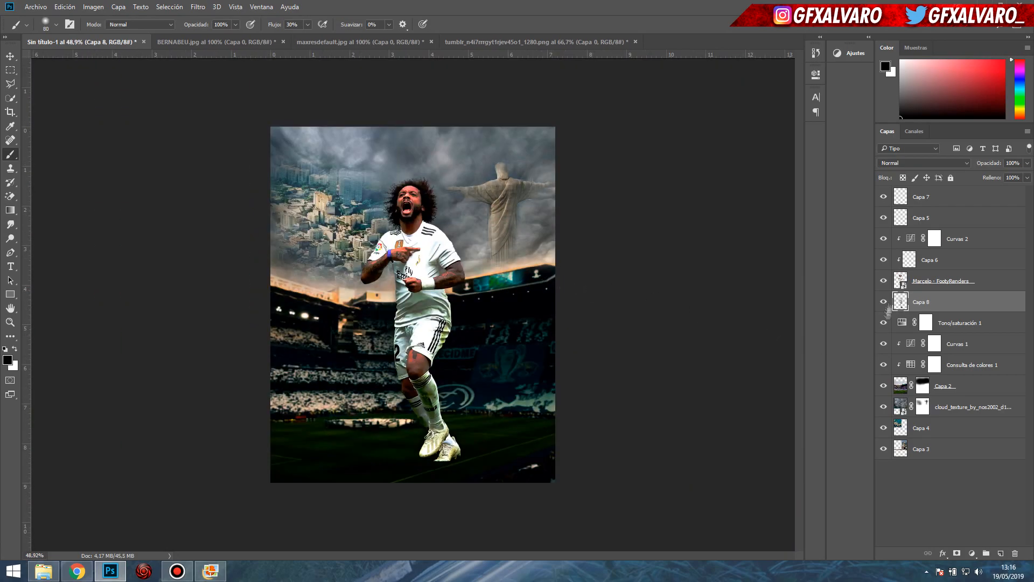
- Enlarge the brush to about 128 pixels and paint soft black shadow behind the player's head and hair
{"action": "scroll", "coordinate": [420, 242], "scroll_direction": "up", "scroll_amount": 5}
{"action": "left_click_drag", "start_coordinate": [389, 142], "coordinate": [422, 148]}
{"action": "mouse_move", "coordinate": [362, 186]}
{"action": "left_mouse_down"}
{"action": "mouse_move", "coordinate": [384, 137]}
{"action": "mouse_move", "coordinate": [430, 172]}
{"action": "left_mouse_up"}
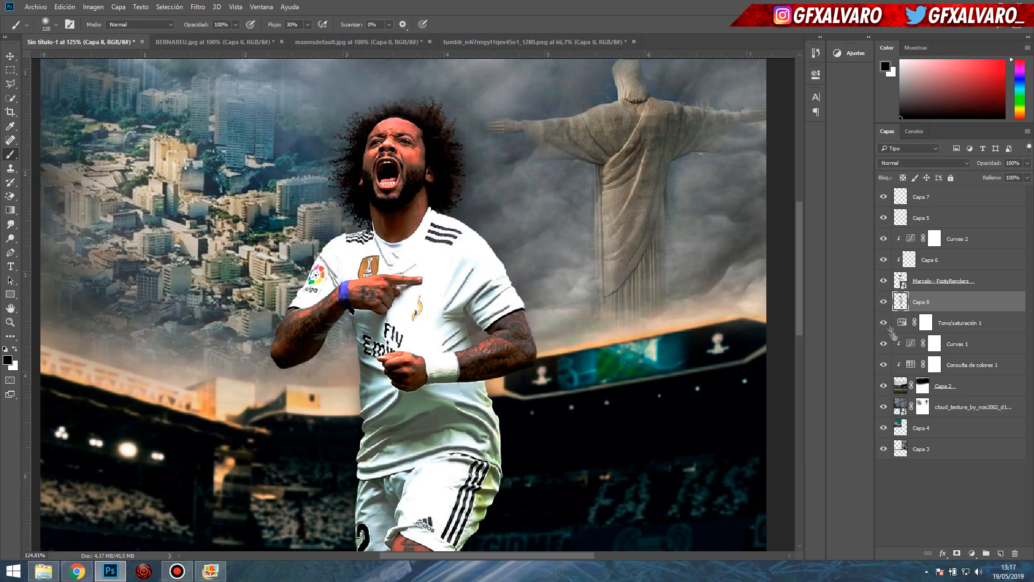
{"action": "scroll", "coordinate": [526, 247], "scroll_direction": "down", "scroll_amount": 8}
{"action": "scroll", "coordinate": [410, 302], "scroll_direction": "up", "scroll_amount": 1}
{"action": "key", "text": "v"}
{"action": "left_click", "coordinate": [198, 7]}
{"action": "mouse_move", "coordinate": [310, 161]}
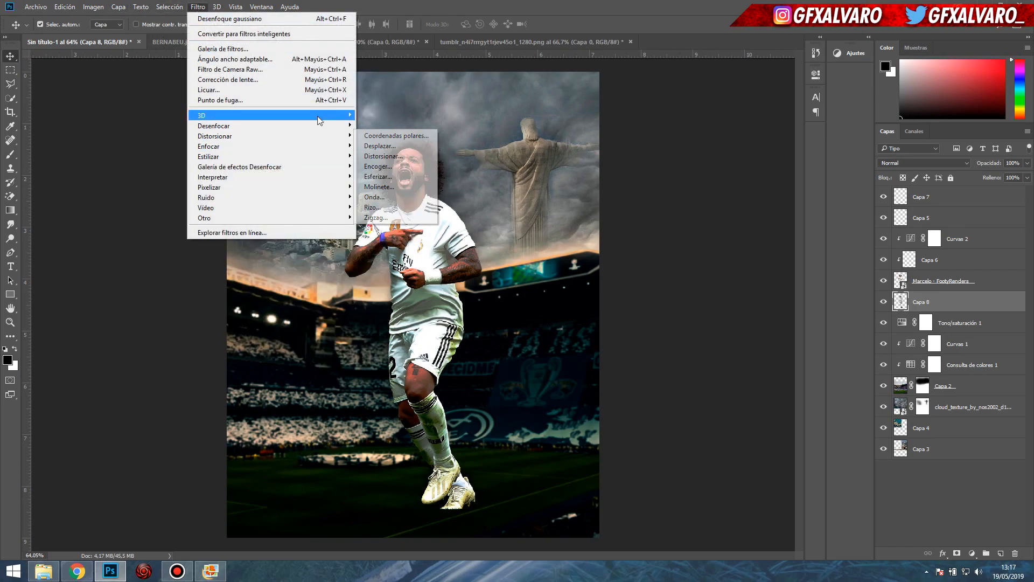
{"action": "mouse_move", "coordinate": [282, 178]}
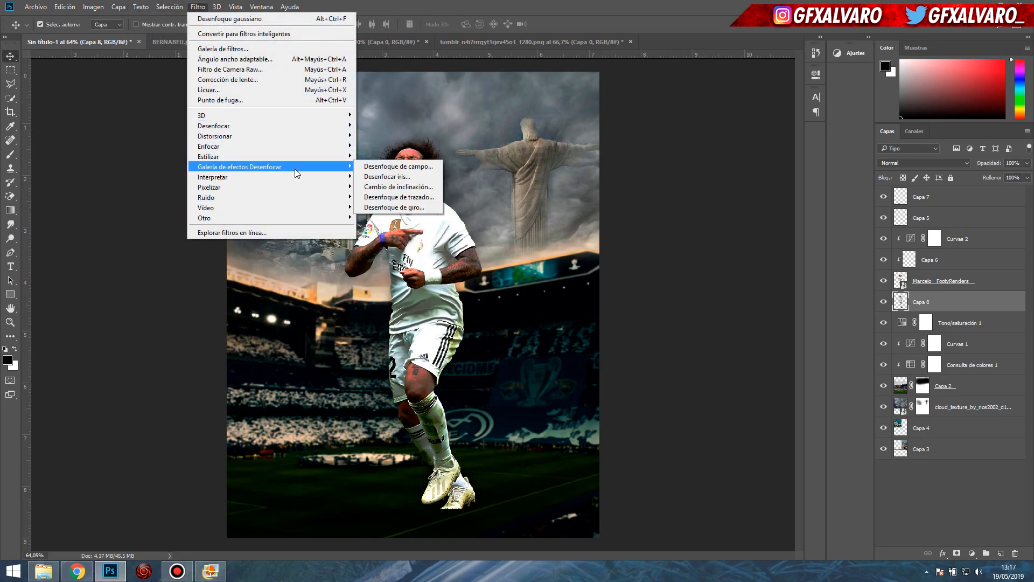
{"action": "left_click", "coordinate": [687, 244]}
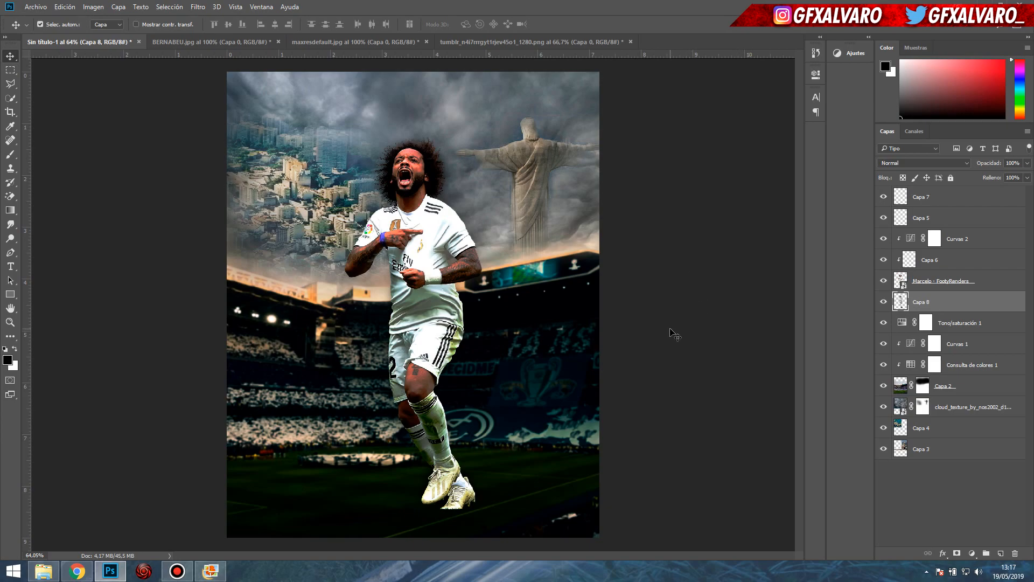
- Link Capa 7 with the player layer and try moving them together across the poster
{"action": "left_click", "coordinate": [890, 197]}
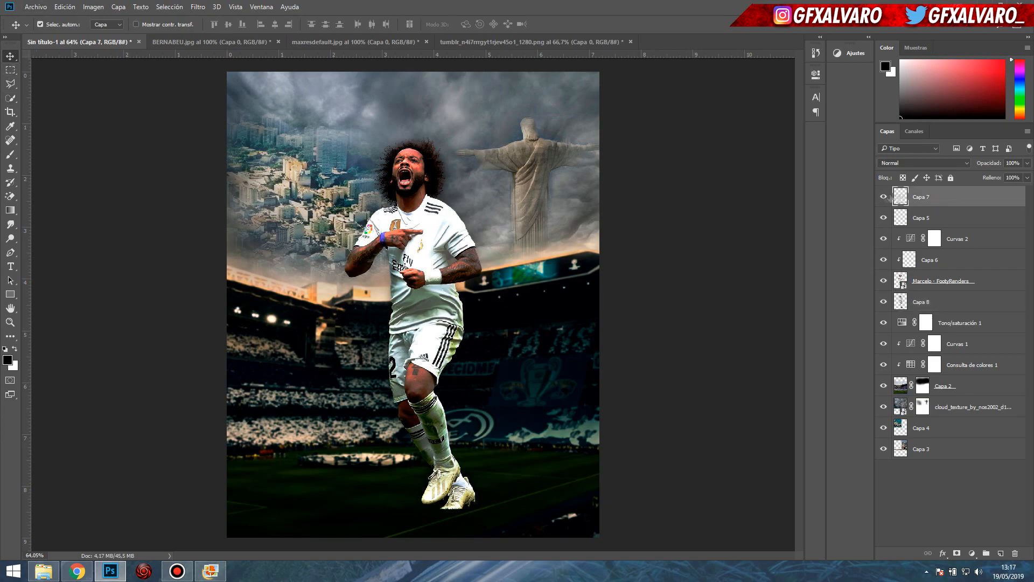
{"action": "left_click", "coordinate": [975, 282], "text": "ctrl"}
{"action": "right_click", "coordinate": [977, 282]}
{"action": "left_click", "coordinate": [914, 308]}
{"action": "scroll", "coordinate": [484, 286], "scroll_direction": "down", "scroll_amount": 1}
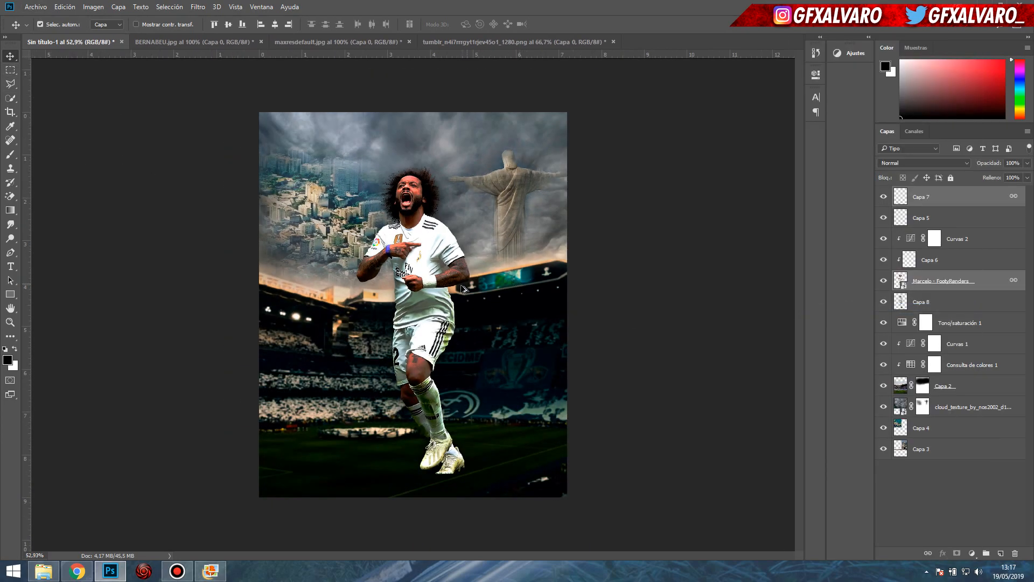
{"action": "scroll", "coordinate": [441, 293], "scroll_direction": "up", "scroll_amount": 1}
{"action": "left_click_drag", "start_coordinate": [439, 293], "coordinate": [510, 298]}
- Link Capa 8 to the player layer as well and shift the linked layers slightly upward
{"action": "left_click", "coordinate": [932, 302], "text": "ctrl"}
{"action": "right_click", "coordinate": [966, 302]}
{"action": "left_click", "coordinate": [916, 281]}
{"action": "mouse_move", "coordinate": [423, 259]}
{"action": "left_mouse_down"}
{"action": "mouse_move", "coordinate": [431, 247]}
{"action": "mouse_move", "coordinate": [421, 252]}
{"action": "left_mouse_up"}
- Try to select the cut-off sole of the rear boot on the player layer with the freehand Lasso
{"action": "scroll", "coordinate": [457, 493], "scroll_direction": "up", "scroll_amount": 10}
{"action": "left_click", "coordinate": [943, 281]}
{"action": "left_click_drag", "start_coordinate": [471, 383], "coordinate": [530, 303]}
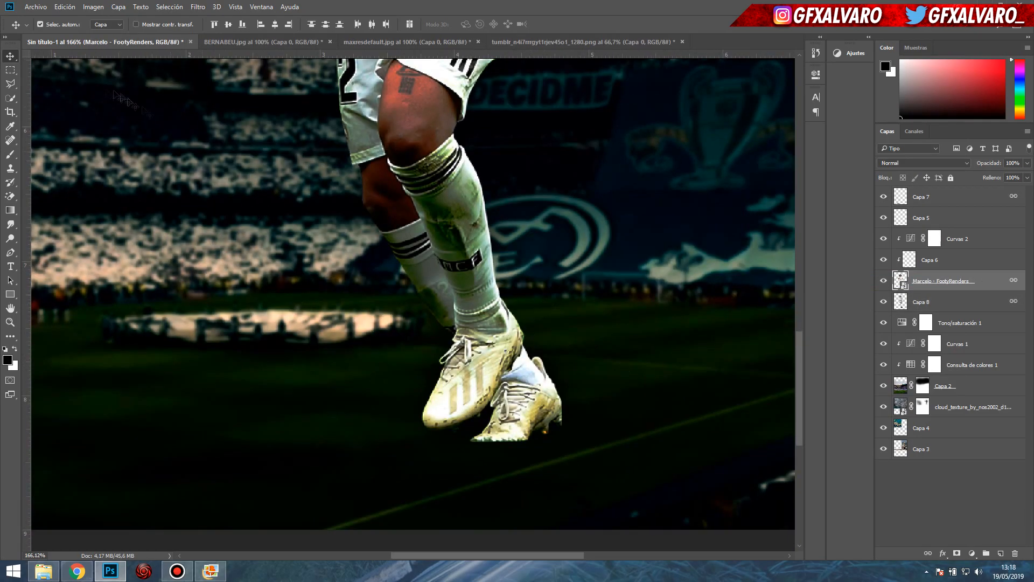
{"action": "left_click", "coordinate": [11, 84]}
{"action": "scroll", "coordinate": [536, 445], "scroll_direction": "up", "scroll_amount": 3}
{"action": "right_click", "coordinate": [11, 84]}
{"action": "left_click", "coordinate": [54, 84]}
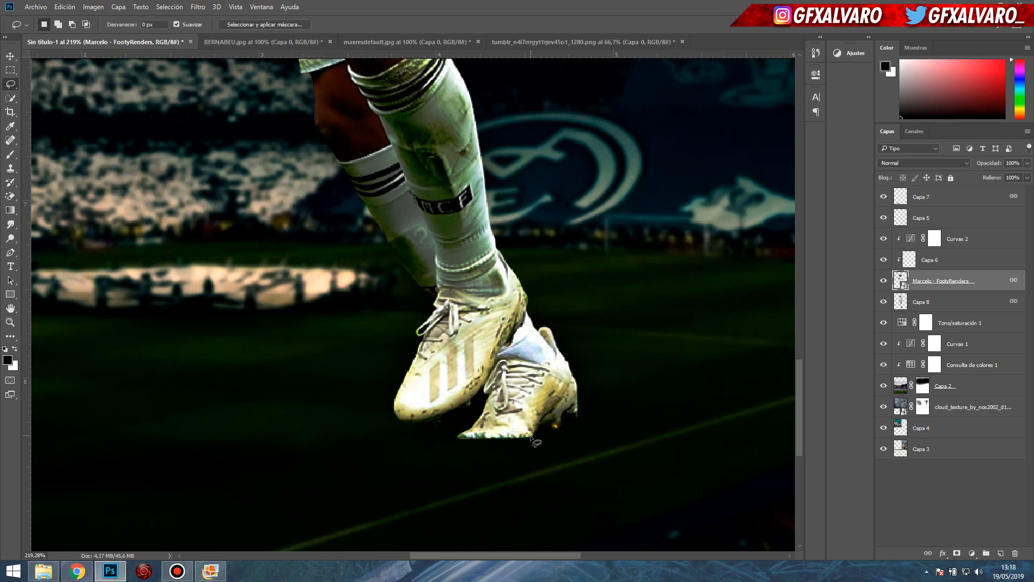
{"action": "right_click", "coordinate": [495, 448]}
{"action": "left_click", "coordinate": [564, 448]}
{"action": "scroll", "coordinate": [564, 449], "scroll_direction": "down", "scroll_amount": 14}
{"action": "left_click", "coordinate": [9, 55]}
- Add the text "MARCELO" across the lower part of the poster and move its layer to the top of the stack
{"action": "key", "text": "t"}
{"action": "left_click", "coordinate": [315, 457]}
{"action": "key", "text": "ctrl+Return"}
{"action": "left_click", "coordinate": [10, 57]}
{"action": "left_click_drag", "start_coordinate": [454, 433], "coordinate": [531, 442]}
{"action": "left_click_drag", "start_coordinate": [933, 279], "coordinate": [917, 195]}
- Set the colour of the MARCELO text to white
{"action": "double_click", "coordinate": [902, 196]}
{"action": "left_click", "coordinate": [414, 24]}
{"action": "left_click", "coordinate": [623, 139]}
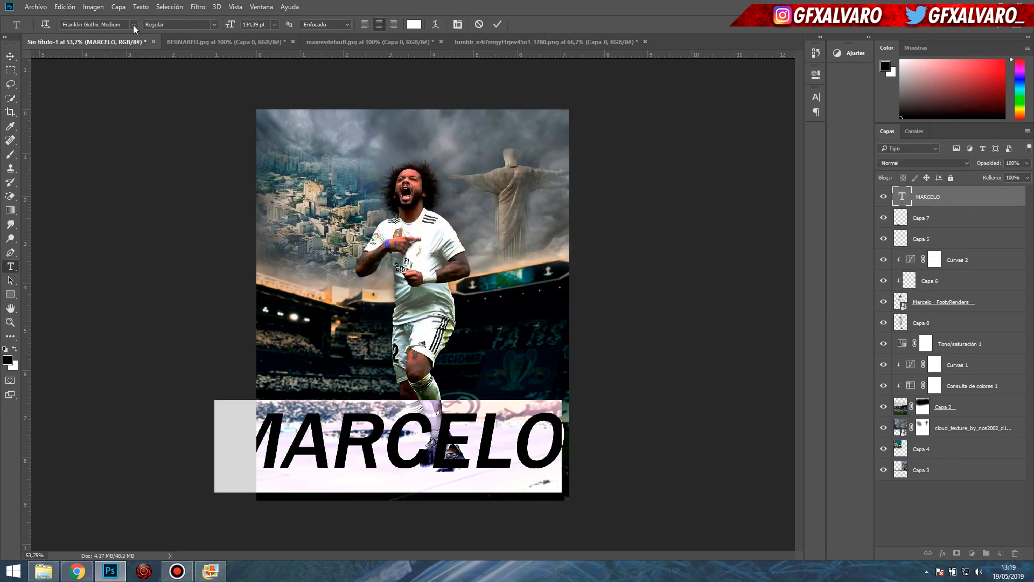
- Change the MARCELO text to a narrow hand-brushed display font
{"action": "left_click", "coordinate": [133, 24]}
{"action": "scroll", "coordinate": [232, 71], "scroll_direction": "up", "scroll_amount": 15}
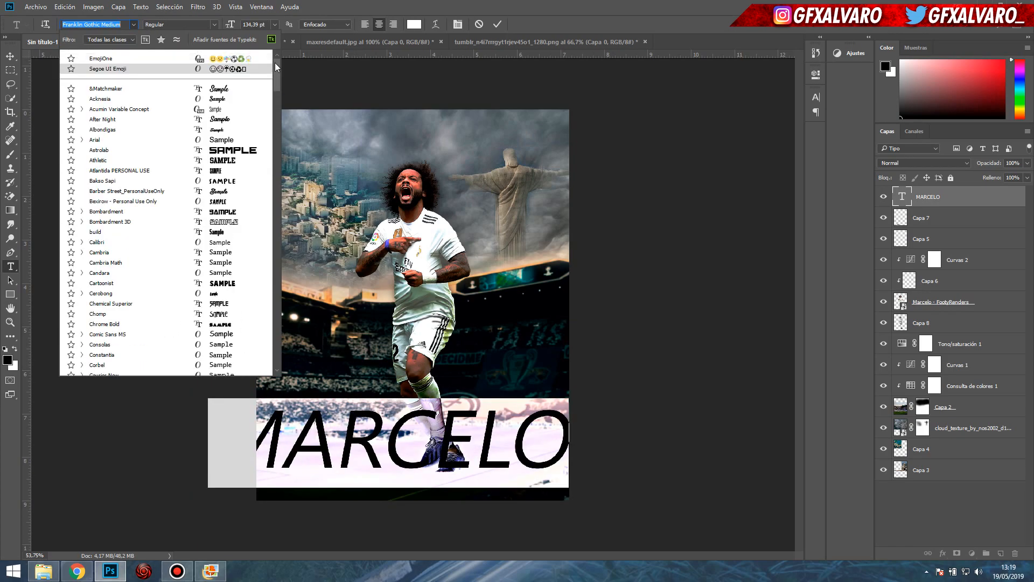
{"action": "left_click", "coordinate": [222, 294]}
- Position the MARCELO title in the lower-left part of the poster, beside the player's boots
{"action": "left_click", "coordinate": [11, 56]}
{"action": "scroll", "coordinate": [438, 449], "scroll_direction": "up", "scroll_amount": 1}
{"action": "left_click_drag", "start_coordinate": [439, 449], "coordinate": [413, 449]}
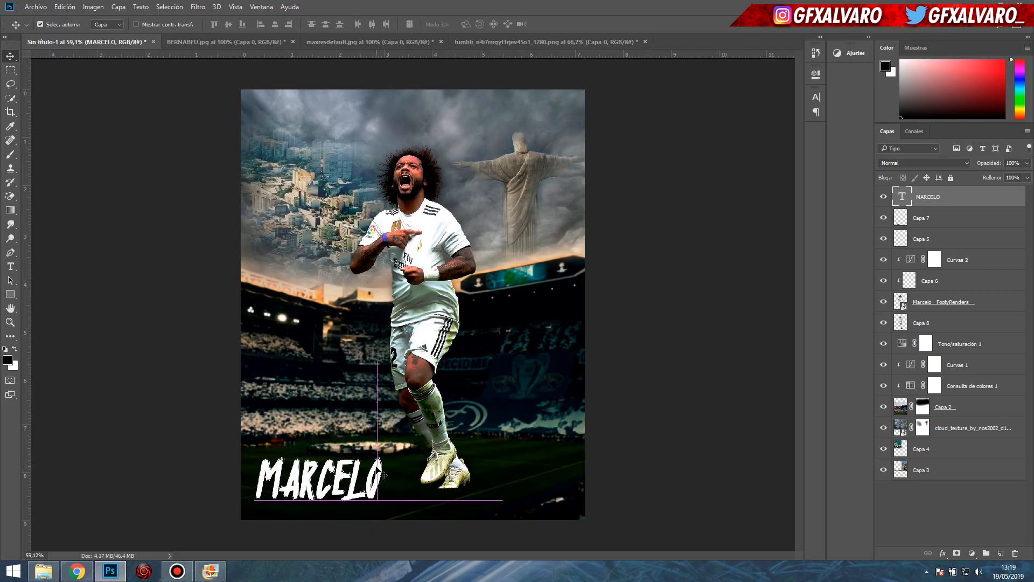
{"action": "scroll", "coordinate": [384, 474], "scroll_direction": "down", "scroll_amount": 1}
{"action": "scroll", "coordinate": [384, 473], "scroll_direction": "up", "scroll_amount": 2}
{"action": "scroll", "coordinate": [383, 474], "scroll_direction": "down", "scroll_amount": 1}
- Switch to Chrome and search Google for "MARCELO"
{"action": "left_click", "coordinate": [77, 571]}
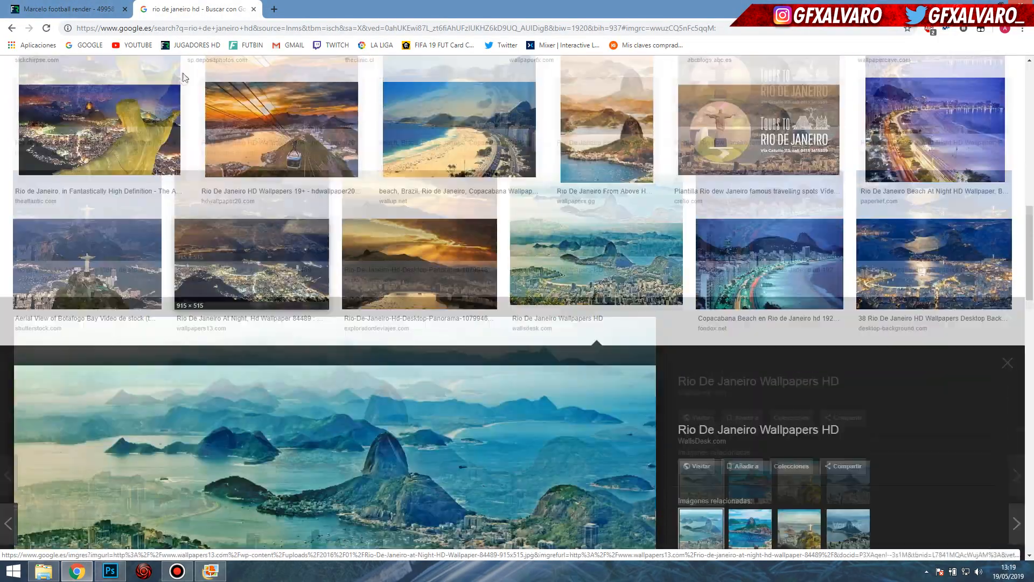
{"action": "scroll", "coordinate": [183, 74], "scroll_direction": "up", "scroll_amount": 13}
{"action": "triple_click", "coordinate": [183, 74]}
{"action": "type", "text": "MARCELO"}
{"action": "key", "text": "Return"}
{"action": "left_click", "coordinate": [99, 109]}
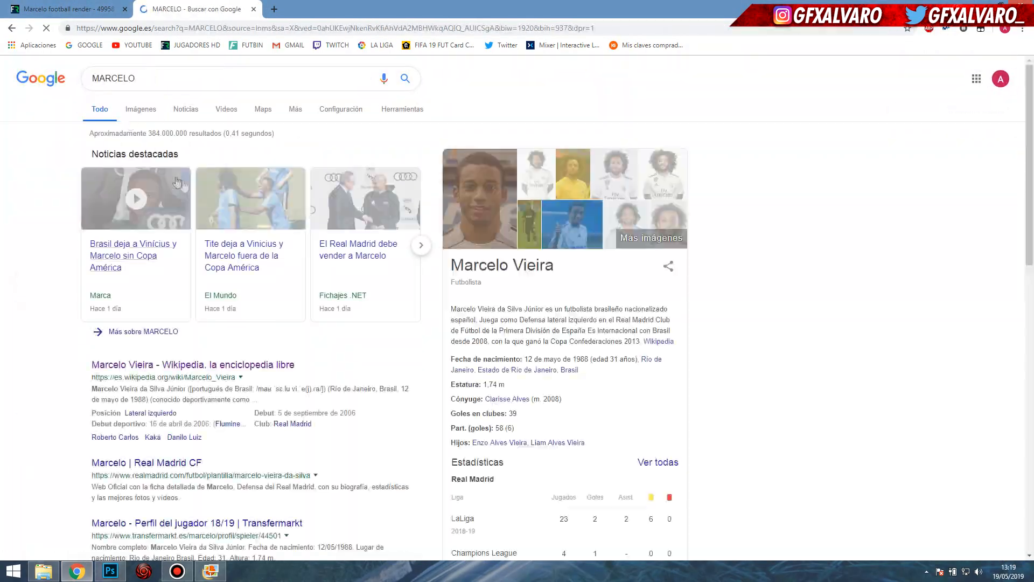
- Return to Photoshop and scale the MARCELO title down in the lower-left part of the poster
{"action": "left_click", "coordinate": [110, 570]}
{"action": "scroll", "coordinate": [393, 312], "scroll_direction": "up", "scroll_amount": 1}
{"action": "key", "text": "ctrl+t"}
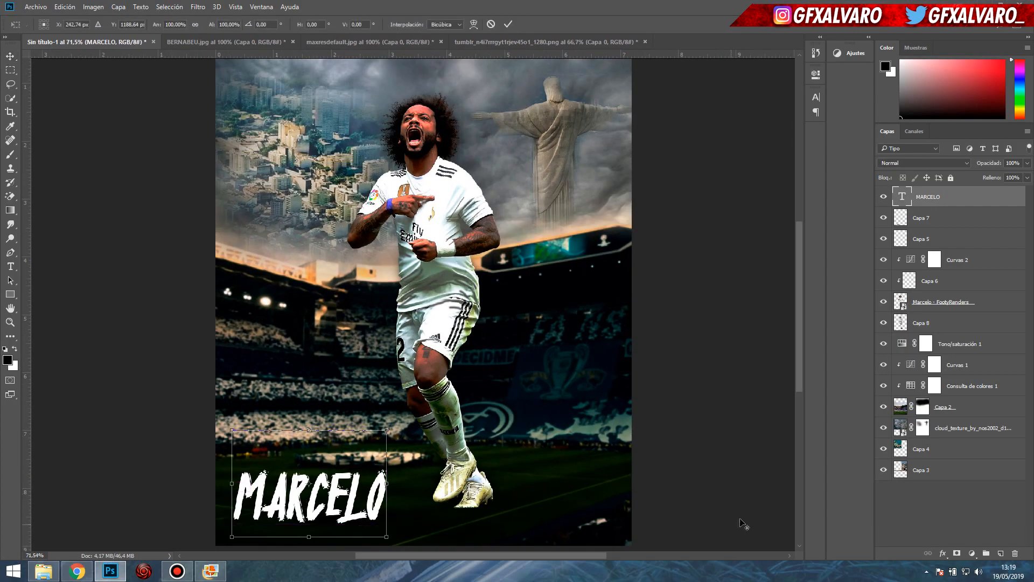
{"action": "left_click_drag", "start_coordinate": [360, 439], "coordinate": [358, 442]}
{"action": "key", "text": "Return"}
- Preview alternative fonts on the MARCELO title and keep it in Cerobong
{"action": "double_click", "coordinate": [902, 197]}
{"action": "scroll", "coordinate": [308, 164], "scroll_direction": "down", "scroll_amount": 2}
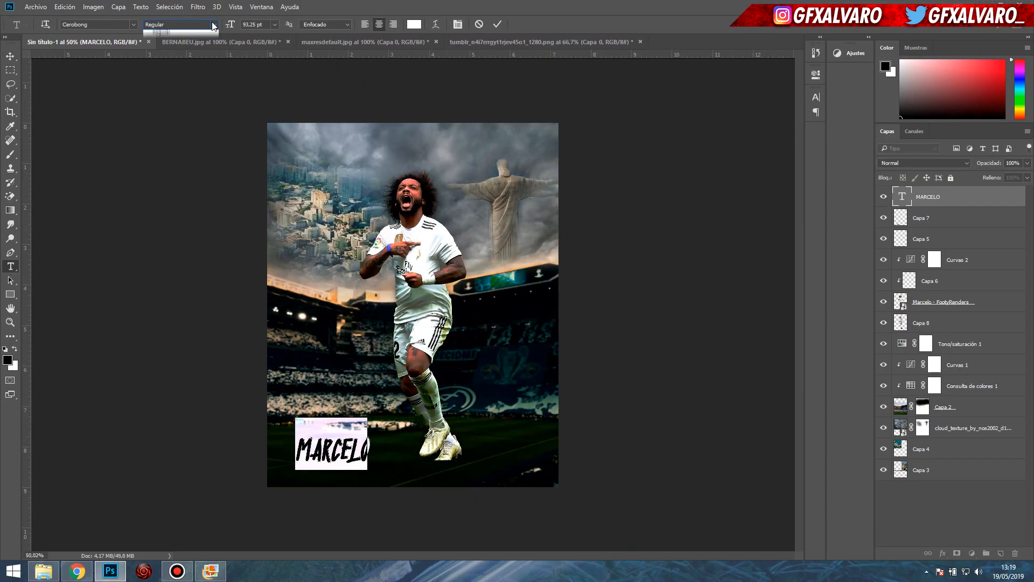
{"action": "left_click", "coordinate": [133, 24]}
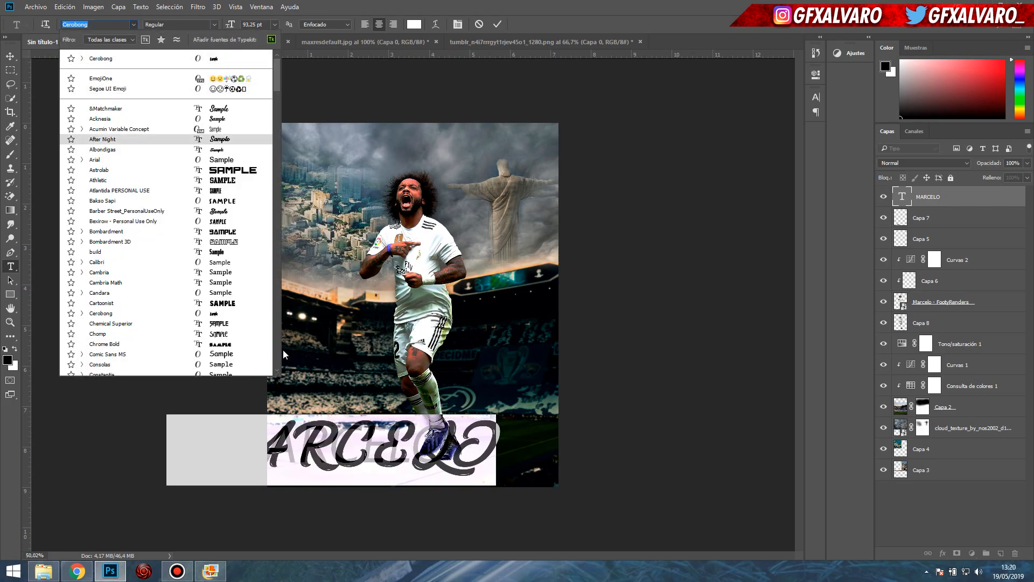
{"action": "scroll", "coordinate": [231, 344], "scroll_direction": "down", "scroll_amount": 10}
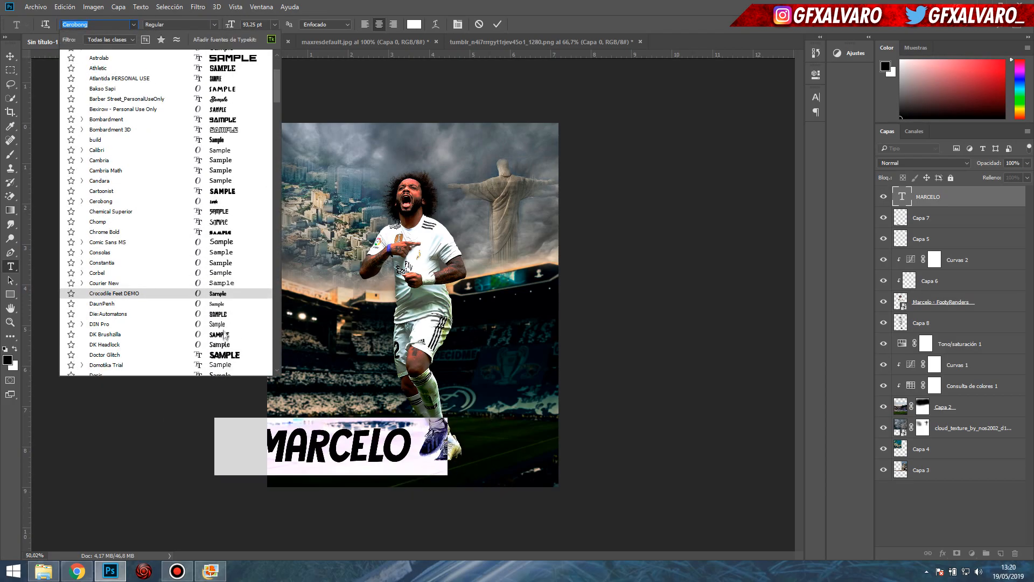
{"action": "scroll", "coordinate": [231, 325], "scroll_direction": "down", "scroll_amount": 10}
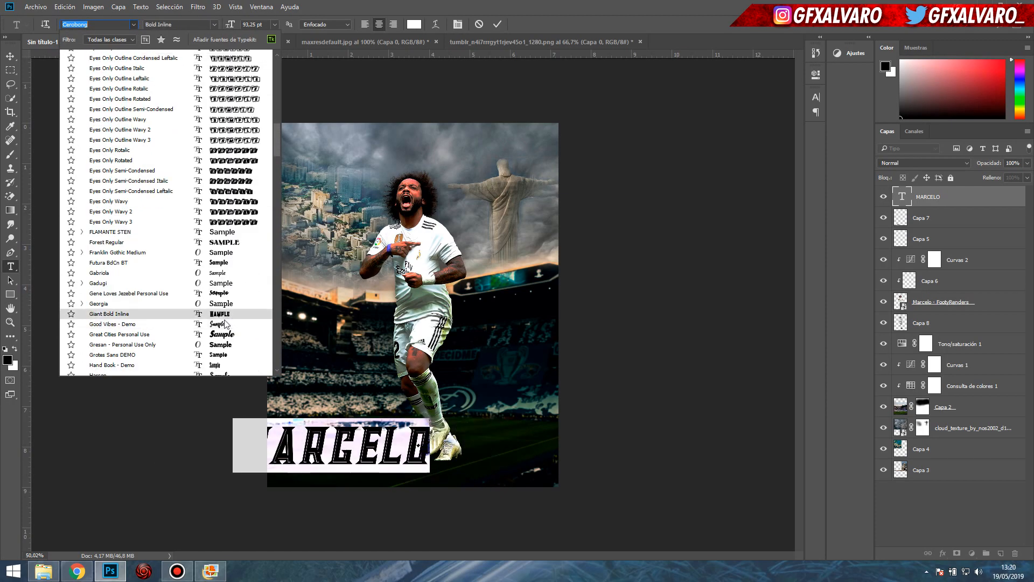
{"action": "scroll", "coordinate": [207, 269], "scroll_direction": "up", "scroll_amount": 20}
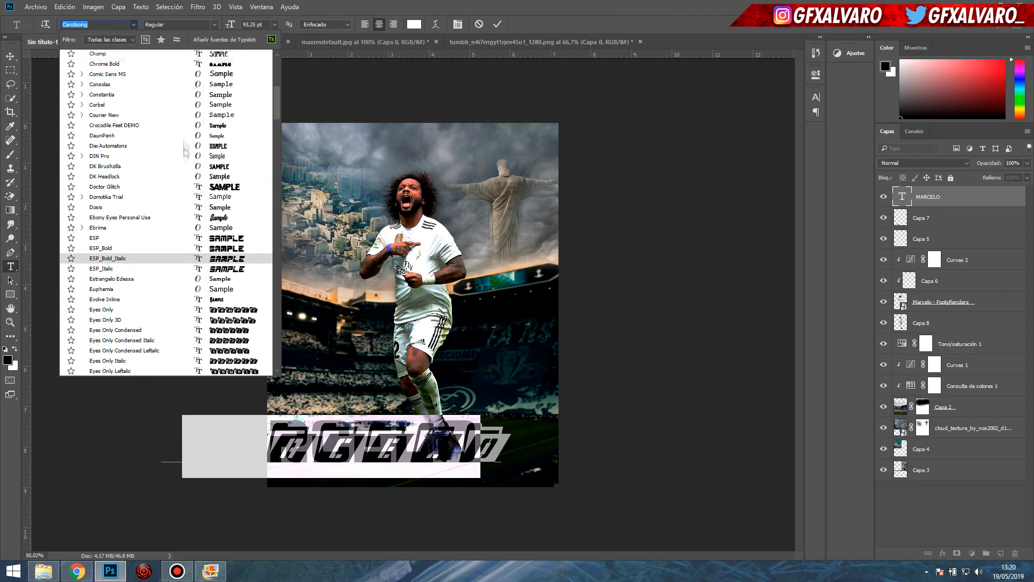
{"action": "left_click", "coordinate": [164, 59]}
- Enlarge the MARCELO title slightly and nudge it into place beside the player's boots
{"action": "left_click_drag", "start_coordinate": [231, 25], "coordinate": [245, 28]}
{"action": "key", "text": "ctrl+Return"}
{"action": "key", "text": "v"}
{"action": "left_click_drag", "start_coordinate": [372, 448], "coordinate": [368, 449]}
- Add a drop shadow to the MARCELO text with 100% opacity, 6 px distance and 19 px size
{"action": "left_click", "coordinate": [943, 553]}
{"action": "left_click", "coordinate": [948, 551]}
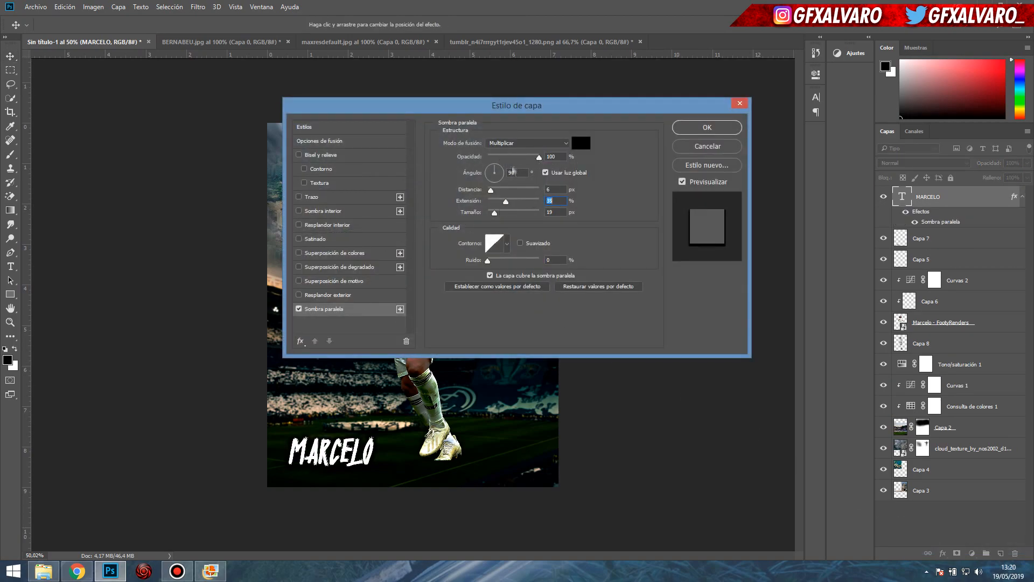
{"action": "left_click", "coordinate": [707, 127]}
- Add the text "MADRID" below the MARCELO title and set its font to Arial Regular
{"action": "scroll", "coordinate": [285, 463], "scroll_direction": "up", "scroll_amount": 3}
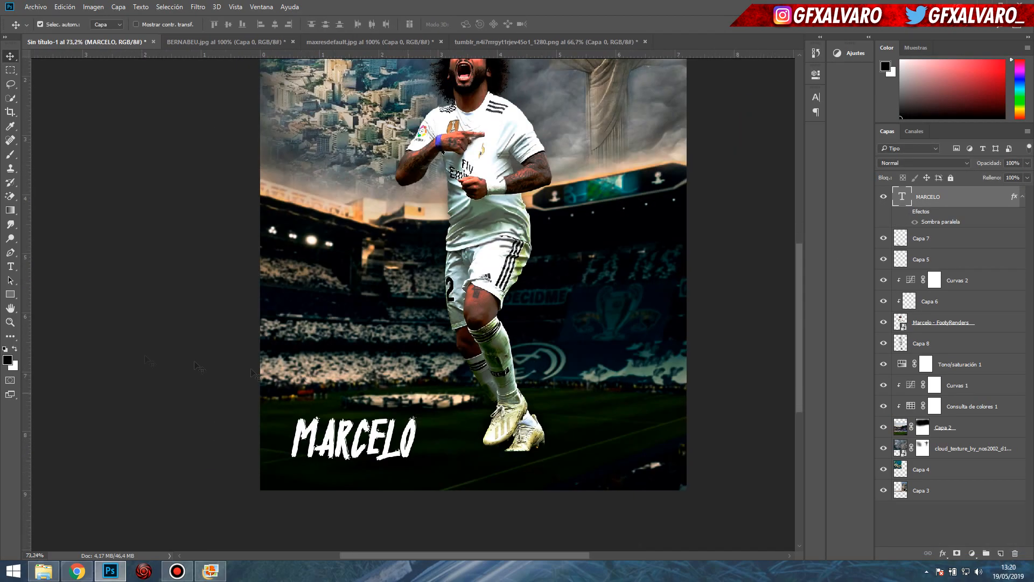
{"action": "key", "text": "t"}
{"action": "left_click", "coordinate": [309, 474]}
{"action": "left_click", "coordinate": [134, 25]}
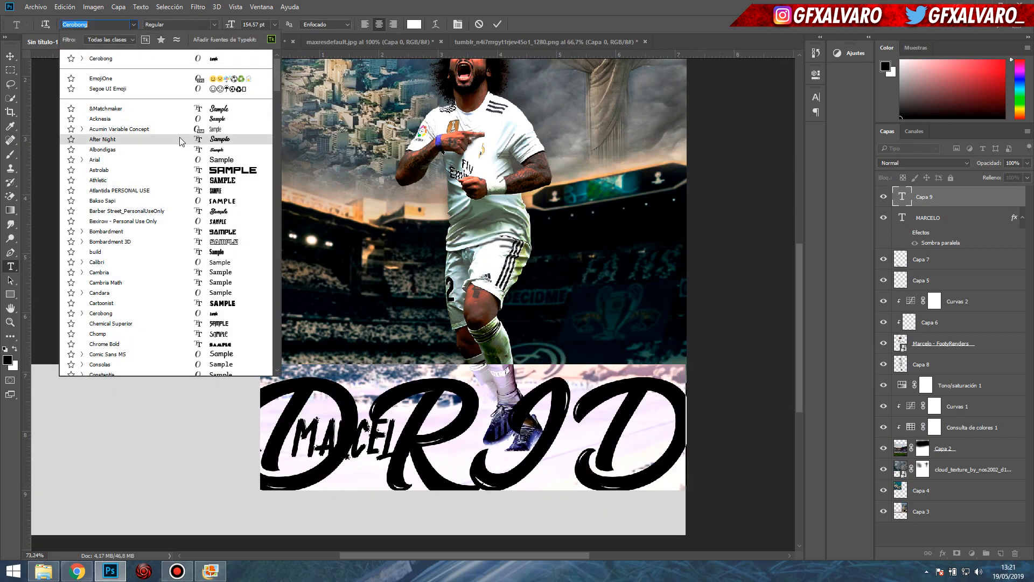
{"action": "left_click", "coordinate": [179, 159]}
{"action": "left_click", "coordinate": [214, 25]}
{"action": "left_click", "coordinate": [439, 24]}
{"action": "left_click", "coordinate": [436, 24]}
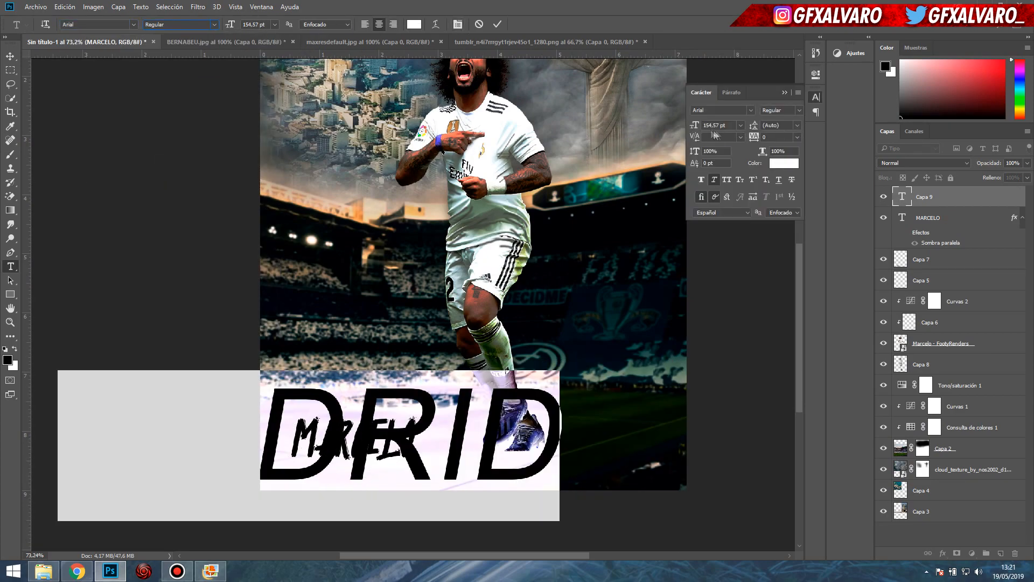
- Set the second text line's size to 15.57 pt and its tracking to 400
{"action": "left_click", "coordinate": [711, 125]}
{"action": "key", "text": "BackSpace"}
{"action": "key", "text": "Return"}
{"action": "left_click", "coordinate": [797, 136]}
{"action": "left_click", "coordinate": [785, 310]}
{"action": "type", "text": "400"}
{"action": "left_click", "coordinate": [785, 92]}
{"action": "key", "text": "BackSpace"}
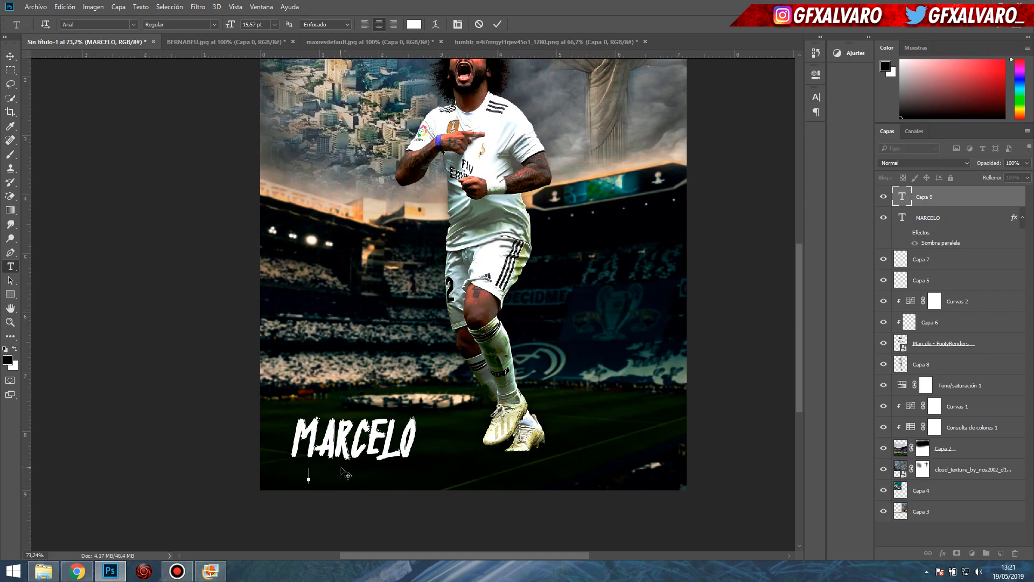
- Move the MADRID text toward the right end of the MARCELO title, just beneath it
{"action": "key", "text": "ctrl+Return"}
{"action": "key", "text": "v"}
{"action": "left_click_drag", "start_coordinate": [345, 473], "coordinate": [427, 474]}
{"action": "scroll", "coordinate": [371, 476], "scroll_direction": "down", "scroll_amount": 3}
- Set the tracking of the text line under MARCELO to 700
{"action": "scroll", "coordinate": [366, 492], "scroll_direction": "up", "scroll_amount": 2}
{"action": "scroll", "coordinate": [412, 484], "scroll_direction": "up", "scroll_amount": 11}
{"action": "double_click", "coordinate": [903, 197]}
{"action": "left_click", "coordinate": [816, 97]}
{"action": "left_click", "coordinate": [786, 137]}
{"action": "type", "text": "700"}
{"action": "key", "text": "BackSpace"}
{"action": "double_click", "coordinate": [787, 137]}
{"action": "double_click", "coordinate": [787, 137]}
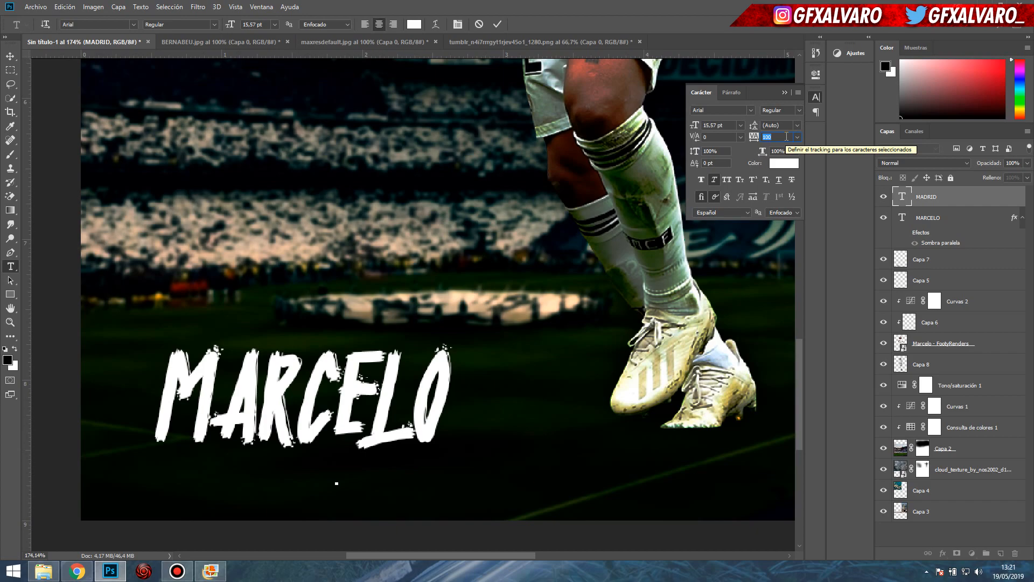
{"action": "left_click", "coordinate": [741, 137]}
{"action": "left_click", "coordinate": [497, 25]}
{"action": "key", "text": "v"}
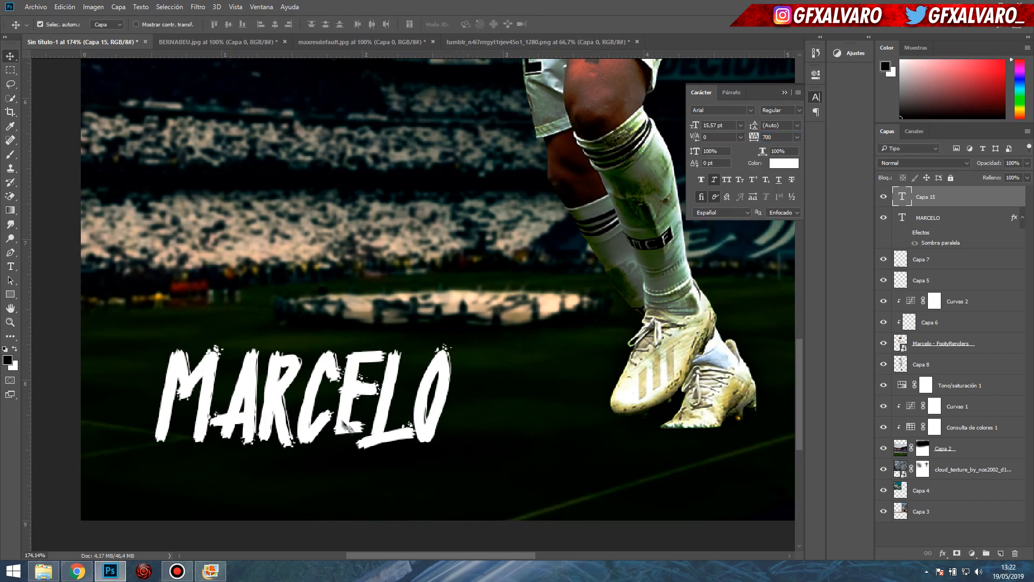
- Re-enter "MADRID" in the emptied text layer and place it close beneath the MARCELO title
{"action": "double_click", "coordinate": [902, 197]}
{"action": "type", "text": "MADRID"}
{"action": "left_click", "coordinate": [11, 56]}
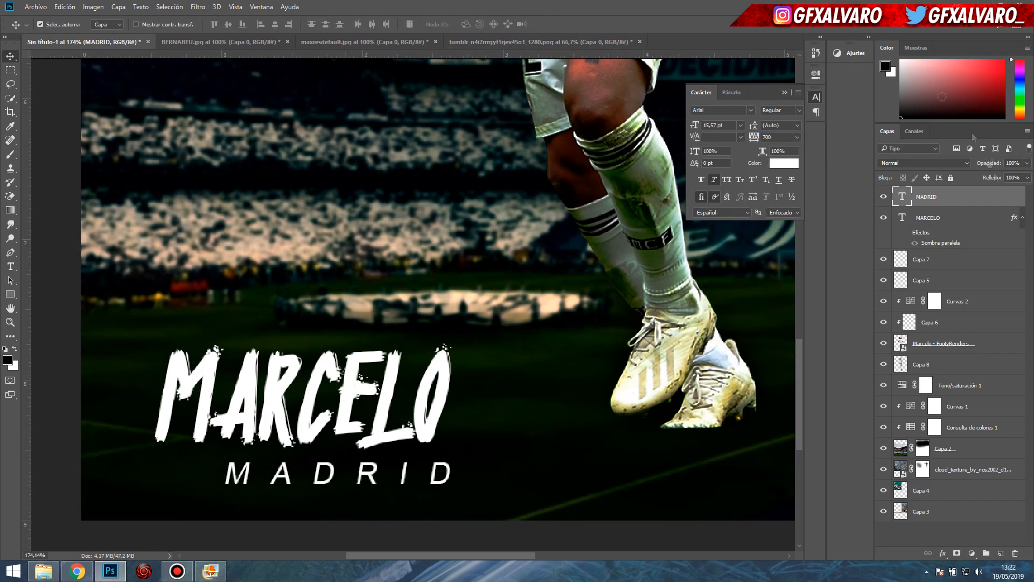
{"action": "left_click", "coordinate": [816, 97]}
{"action": "left_click_drag", "start_coordinate": [448, 487], "coordinate": [431, 475]}
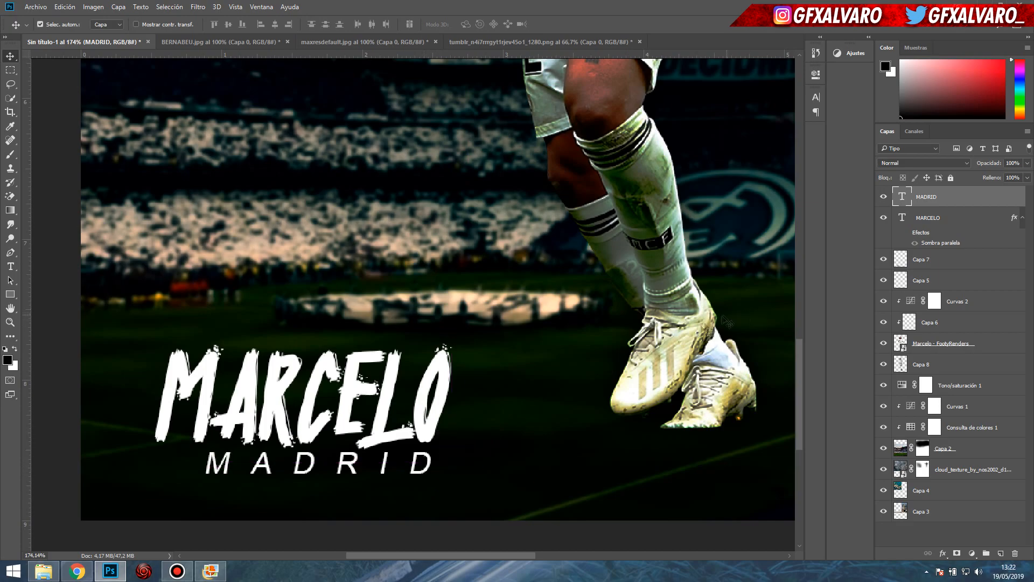
- Copy the layer style of the MARCELO text and paste it onto the MADRID text layer
{"action": "left_click", "coordinate": [904, 235]}
{"action": "right_click", "coordinate": [921, 235]}
{"action": "left_click", "coordinate": [889, 395]}
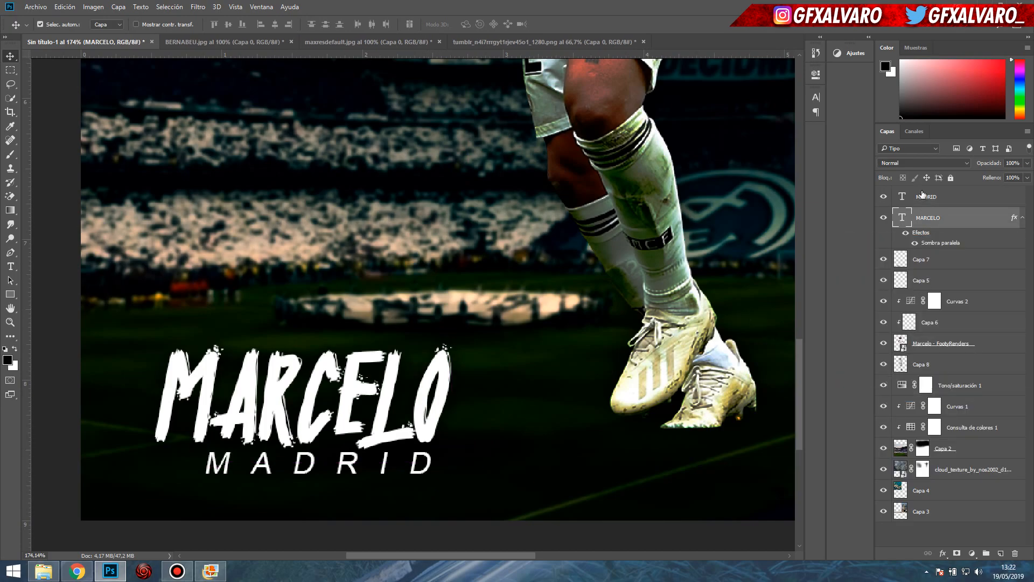
{"action": "right_click", "coordinate": [920, 195]}
{"action": "left_click", "coordinate": [687, 452]}
- Replace the MADRID text with "VIERA"
{"action": "scroll", "coordinate": [425, 472], "scroll_direction": "down", "scroll_amount": 1}
{"action": "scroll", "coordinate": [424, 470], "scroll_direction": "down", "scroll_amount": 10}
{"action": "scroll", "coordinate": [363, 509], "scroll_direction": "up", "scroll_amount": 12}
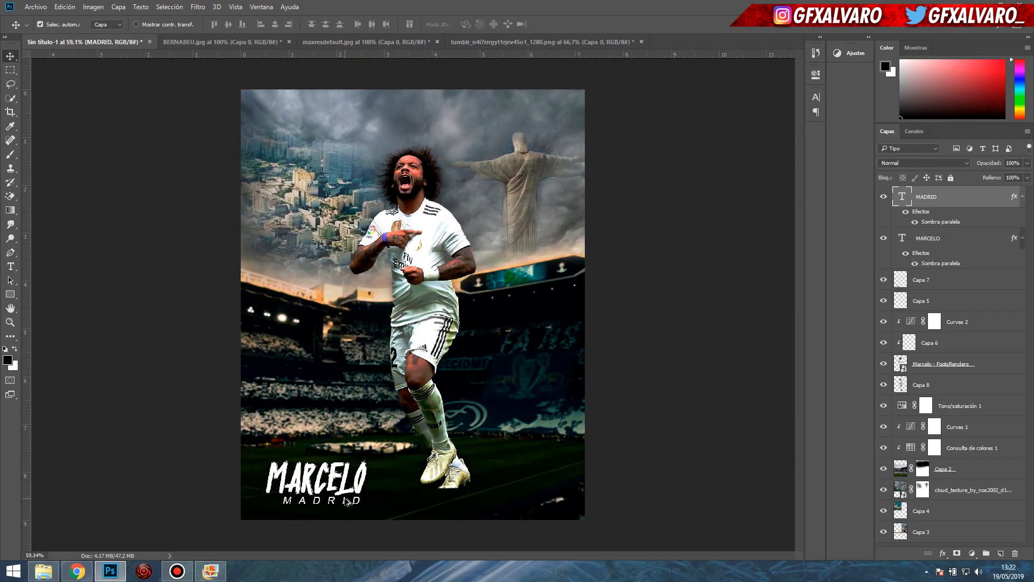
{"action": "left_click_drag", "start_coordinate": [269, 477], "coordinate": [536, 250]}
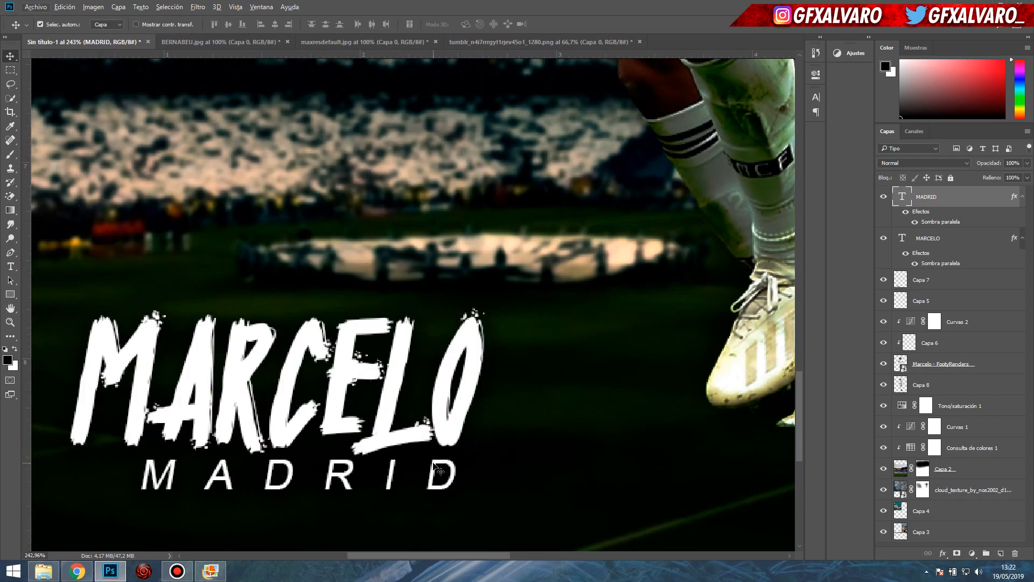
{"action": "left_click_drag", "start_coordinate": [439, 471], "coordinate": [505, 410]}
{"action": "key", "text": "Return"}
{"action": "type", "text": "VIERA"}
{"action": "key", "text": "ctrl+Return"}
- Move the VIERA text under the right end of the MARCELO title
{"action": "left_click_drag", "start_coordinate": [425, 403], "coordinate": [451, 404]}
{"action": "scroll", "coordinate": [468, 418], "scroll_direction": "down", "scroll_amount": 17}
{"action": "scroll", "coordinate": [350, 496], "scroll_direction": "up", "scroll_amount": 4}
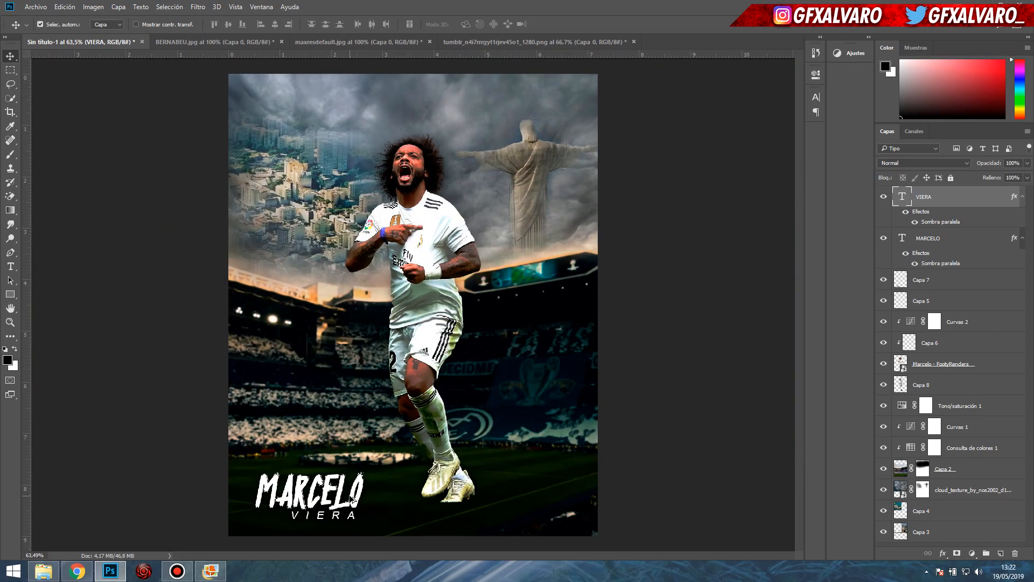
{"action": "scroll", "coordinate": [350, 498], "scroll_direction": "up", "scroll_amount": 4}
{"action": "scroll", "coordinate": [350, 498], "scroll_direction": "down", "scroll_amount": 4}
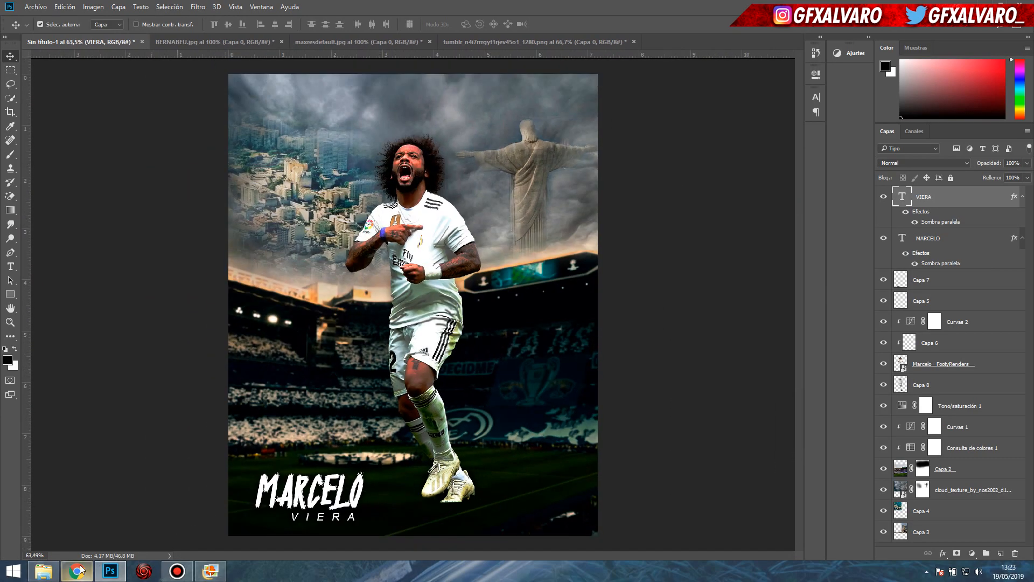
- Switch to Chrome, search for "PUNTOS FOCOS" and look through the image results
{"action": "left_click", "coordinate": [77, 571]}
{"action": "double_click", "coordinate": [222, 75]}
{"action": "type", "text": "PUNTOS FOCOS"}
{"action": "key", "text": "Return"}
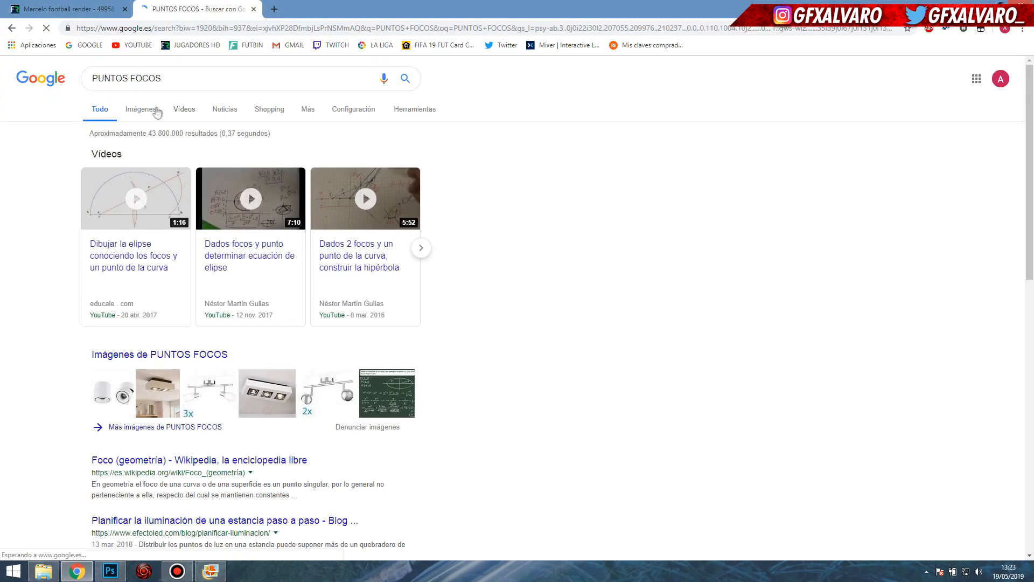
{"action": "left_click", "coordinate": [141, 109]}
{"action": "scroll", "coordinate": [517, 302], "scroll_direction": "down", "scroll_amount": 10}
{"action": "scroll", "coordinate": [517, 301], "scroll_direction": "up", "scroll_amount": 15}
- Search Google Images for "PUNTOS" and preview several dot-pattern images
{"action": "double_click", "coordinate": [161, 78]}
{"action": "key", "text": "BackSpace"}
{"action": "key", "text": "Return"}
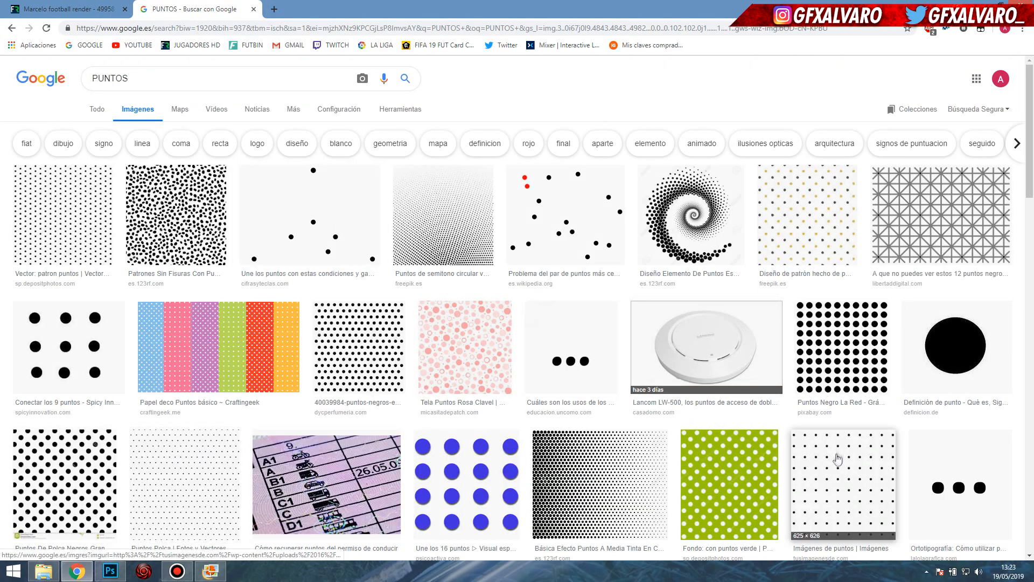
{"action": "left_click", "coordinate": [843, 474]}
{"action": "left_click", "coordinate": [734, 347]}
{"action": "left_click", "coordinate": [847, 355]}
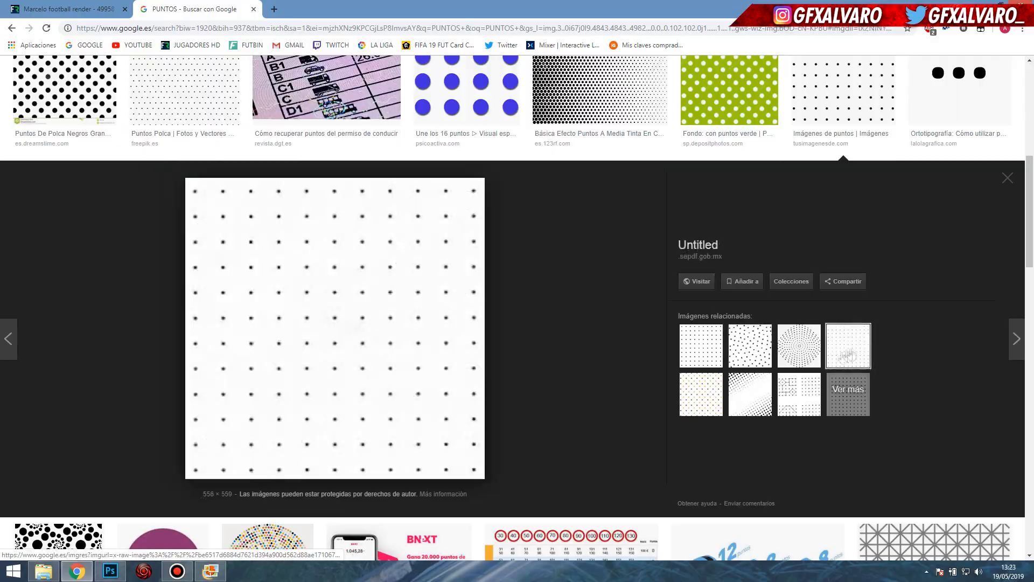
{"action": "left_click", "coordinate": [800, 391]}
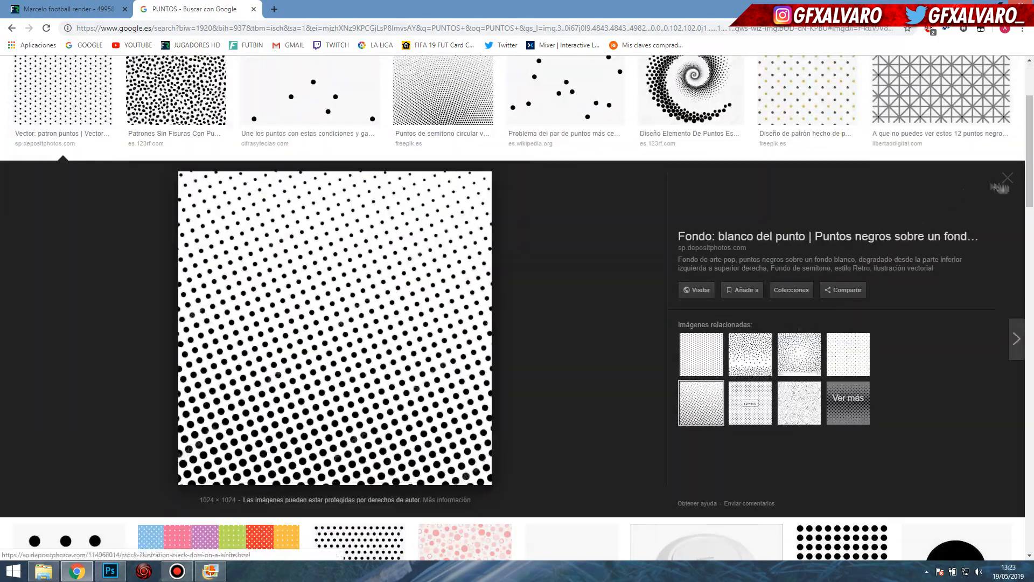
{"action": "left_click", "coordinate": [1007, 178]}
- Refine the image search to "PUNTOS PNG" and preview a few dotted patterns
{"action": "scroll", "coordinate": [1001, 185], "scroll_direction": "up", "scroll_amount": 3}
{"action": "left_click", "coordinate": [195, 86]}
{"action": "type", "text": "PNG"}
{"action": "key", "text": "Return"}
{"action": "left_click", "coordinate": [812, 227]}
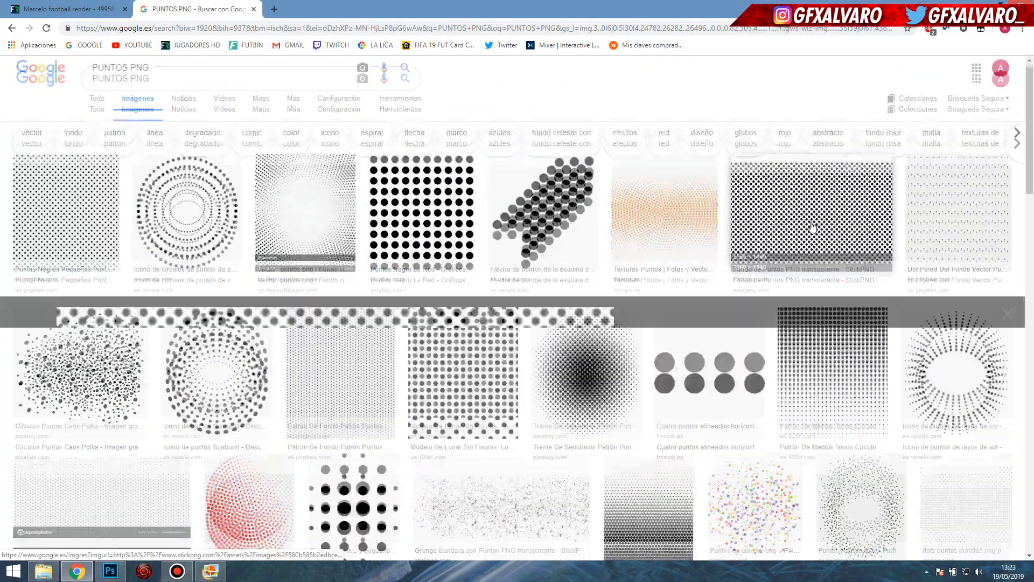
{"action": "left_click", "coordinate": [766, 353]}
{"action": "left_click", "coordinate": [701, 401]}
{"action": "left_click", "coordinate": [750, 401]}
{"action": "left_click", "coordinate": [1007, 178]}
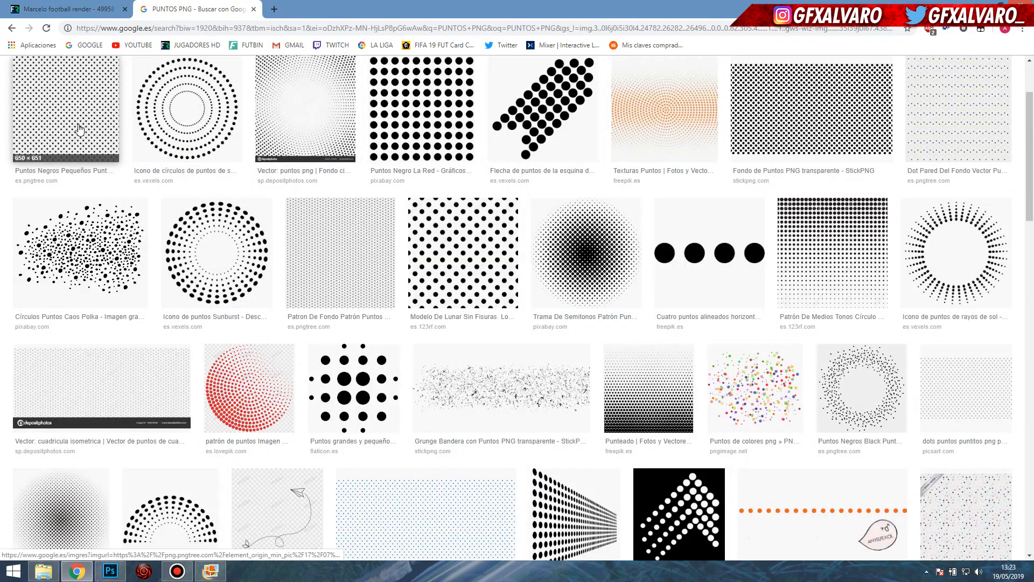
- Search Google Images for "particle effect" and preview the red floating-particle images
{"action": "scroll", "coordinate": [79, 129], "scroll_direction": "up", "scroll_amount": 2}
{"action": "triple_click", "coordinate": [160, 79]}
{"action": "type", "text": "particle effect"}
{"action": "key", "text": "Return"}
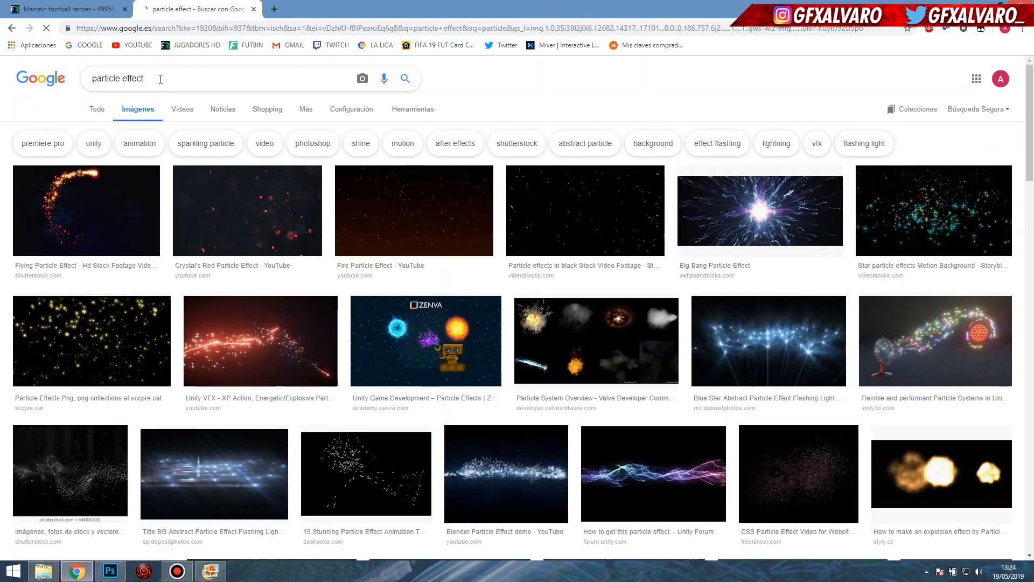
{"action": "left_click", "coordinate": [247, 210]}
{"action": "left_click", "coordinate": [799, 354]}
{"action": "left_click", "coordinate": [750, 402]}
{"action": "left_click", "coordinate": [701, 402]}
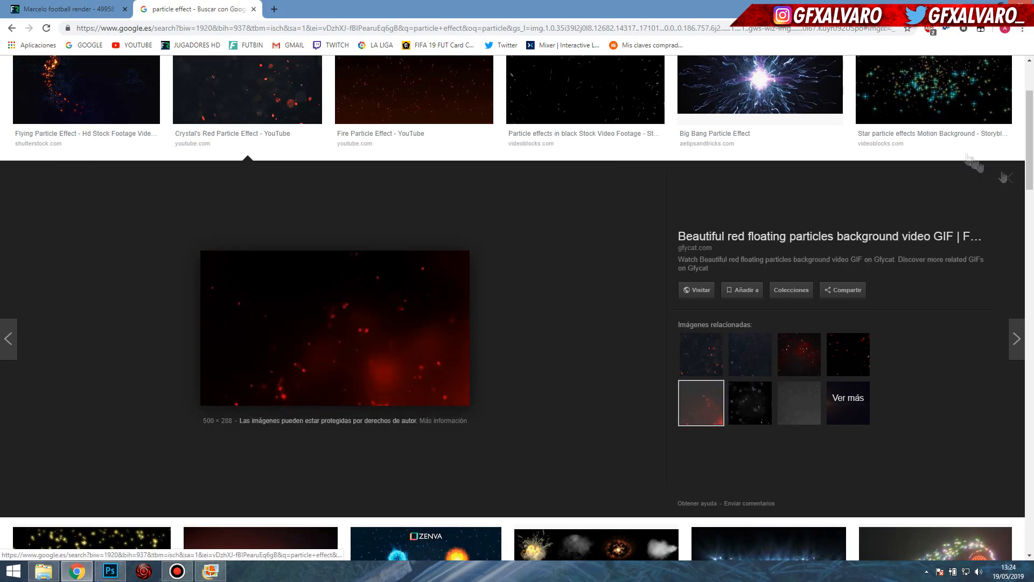
- Preview the white-particles-on-black result and its related images to find a suitable overlay
{"action": "left_click", "coordinate": [1007, 181]}
{"action": "left_click", "coordinate": [614, 120]}
{"action": "left_click", "coordinate": [748, 375]}
{"action": "left_click", "coordinate": [800, 427]}
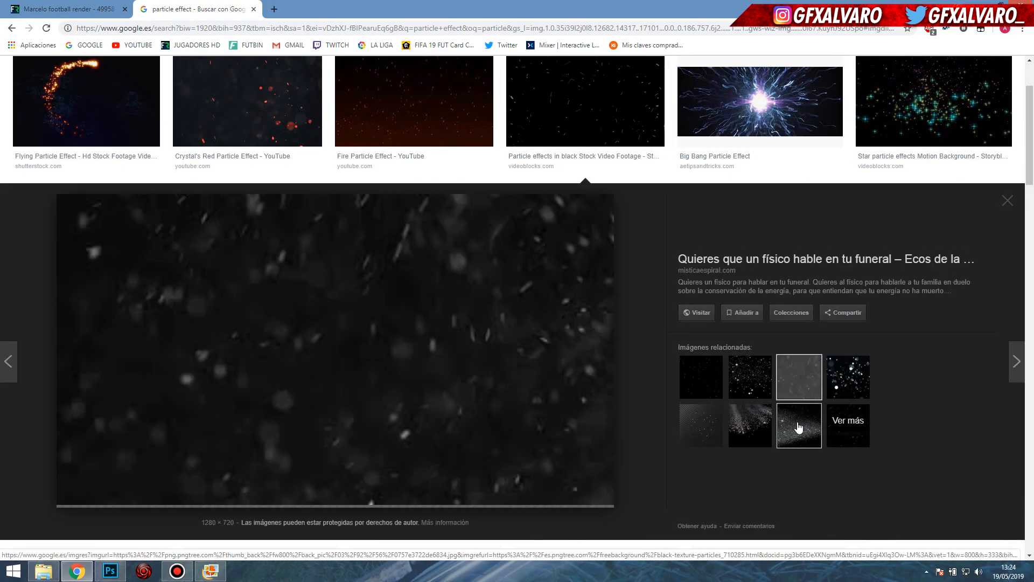
{"action": "left_click", "coordinate": [799, 427]}
{"action": "left_click", "coordinate": [750, 427]}
{"action": "left_click", "coordinate": [701, 378]}
- Copy the image of sparse white particles on black and paste it into the poster in Photoshop
{"action": "right_click", "coordinate": [388, 336]}
{"action": "left_click", "coordinate": [425, 444]}
{"action": "left_click", "coordinate": [110, 571]}
{"action": "key", "text": "ctrl+v"}
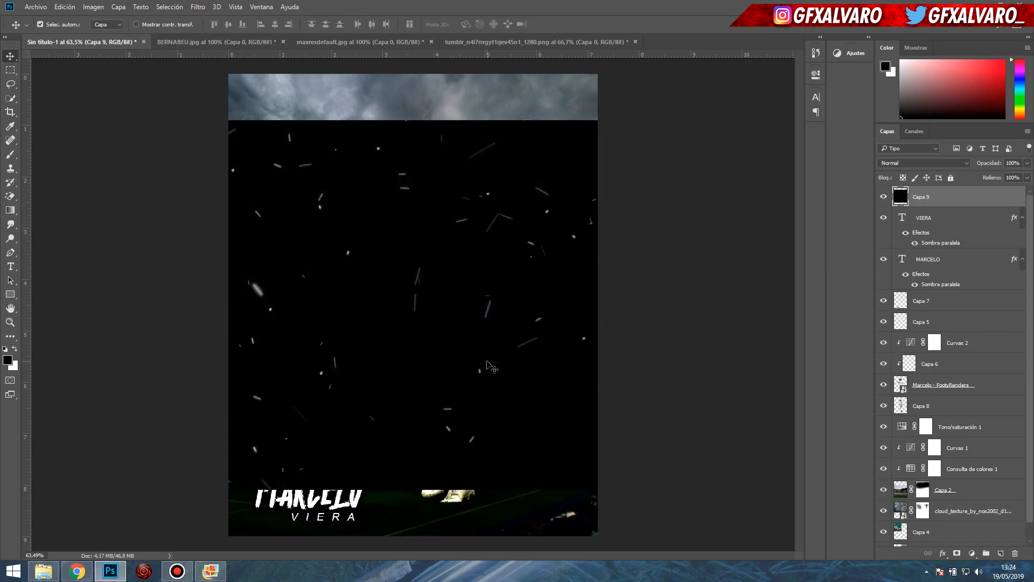
- Rotate the particle image 90° and position it so it covers the whole poster
{"action": "key", "text": "ctrl+t"}
{"action": "scroll", "coordinate": [487, 356], "scroll_direction": "down", "scroll_amount": 3}
{"action": "left_click_drag", "start_coordinate": [695, 189], "coordinate": [608, 477]}
{"action": "left_click_drag", "start_coordinate": [564, 397], "coordinate": [482, 389]}
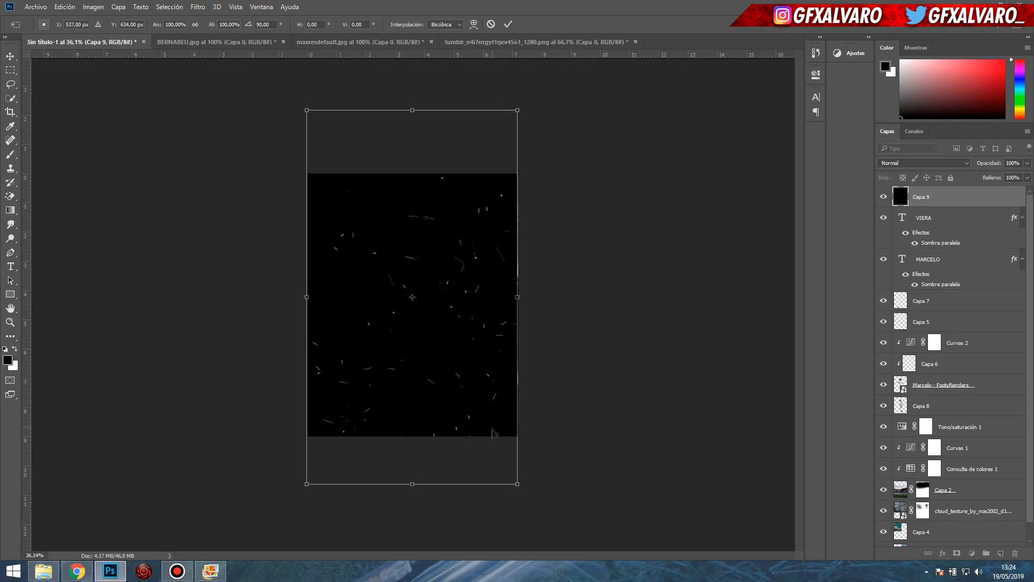
{"action": "key", "text": "Return"}
- Try blending modes on the particle layer and settle on Sobreexpos. lineal (Añadir)
{"action": "left_click", "coordinate": [925, 163]}
{"action": "left_click", "coordinate": [916, 272]}
{"action": "left_click", "coordinate": [919, 163]}
{"action": "left_click", "coordinate": [917, 251]}
{"action": "scroll", "coordinate": [704, 265], "scroll_direction": "up", "scroll_amount": 2}
{"action": "left_click", "coordinate": [911, 163]}
{"action": "left_click", "coordinate": [911, 250]}
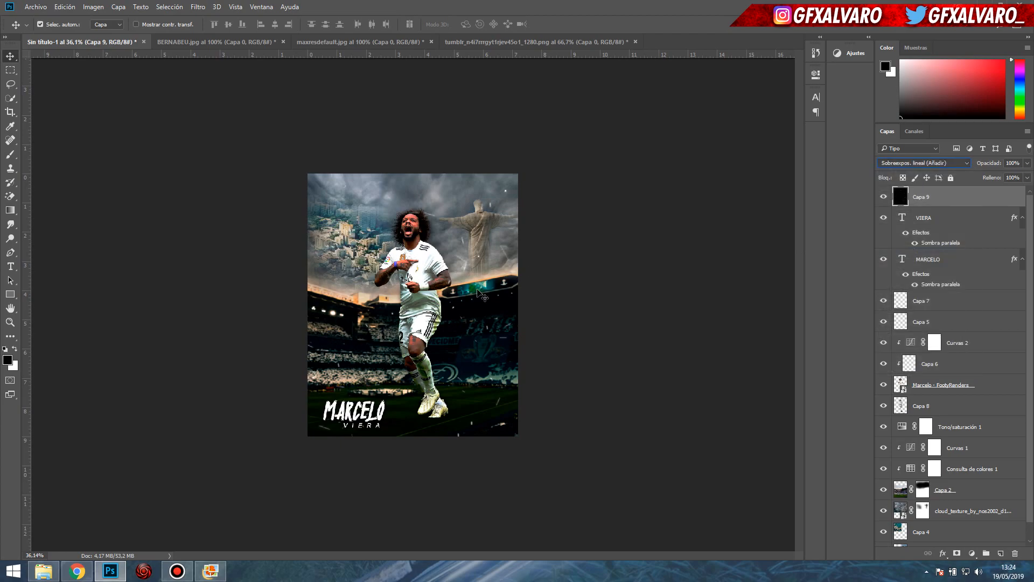
- Move the particle layer directly below the Marcelo render layer in the stack
{"action": "scroll", "coordinate": [482, 295], "scroll_direction": "up", "scroll_amount": 2}
{"action": "left_click_drag", "start_coordinate": [882, 198], "coordinate": [886, 395]}
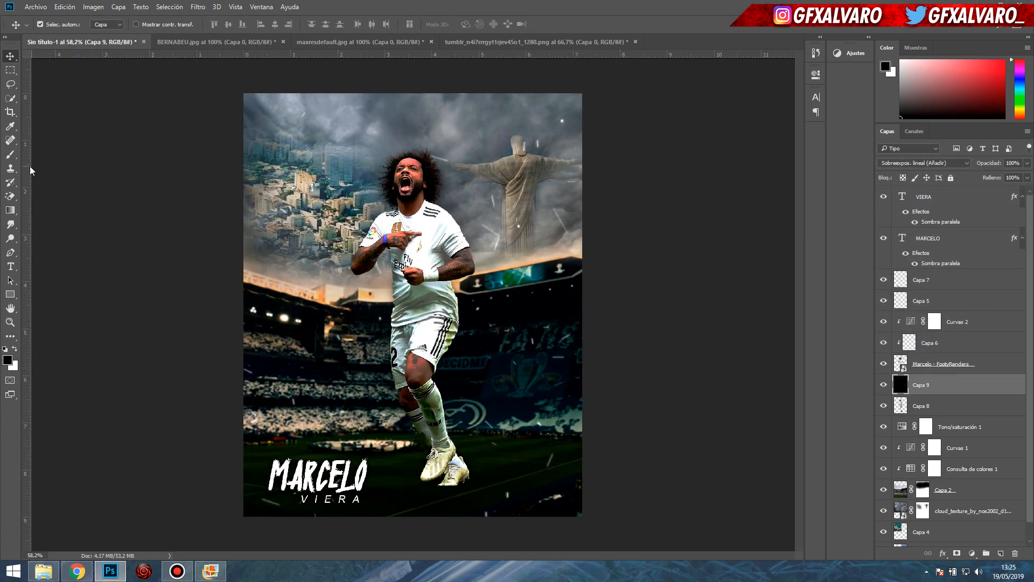
- Try the particle layer at 54% fill and in a shifted position, and delete that layer
{"action": "left_click_drag", "start_coordinate": [943, 383], "coordinate": [915, 387]}
{"action": "right_click", "coordinate": [923, 196]}
{"action": "left_click", "coordinate": [796, 265]}
{"action": "left_click_drag", "start_coordinate": [968, 179], "coordinate": [966, 179]}
{"action": "left_click_drag", "start_coordinate": [561, 205], "coordinate": [492, 201]}
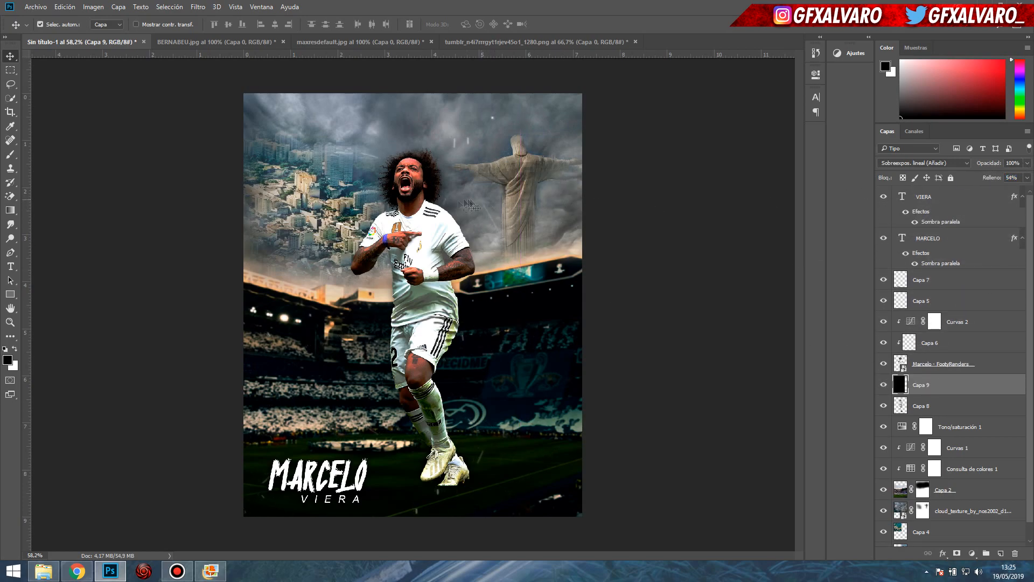
{"action": "key", "text": "Delete"}
- Make a small circular selection over the city buildings and fill it with white on a new layer
{"action": "left_click_drag", "start_coordinate": [11, 70], "coordinate": [59, 81]}
{"action": "scroll", "coordinate": [280, 233], "scroll_direction": "up", "scroll_amount": 3, "text": "alt"}
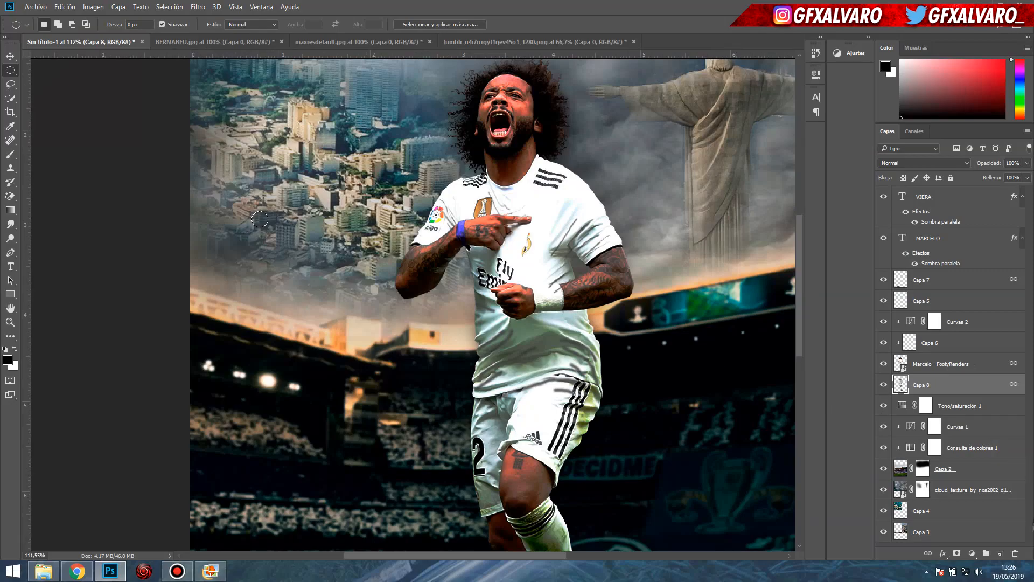
{"action": "key", "text": "ctrl+shift+alt+n"}
{"action": "key", "text": "x"}
{"action": "left_click_drag", "start_coordinate": [12, 217], "coordinate": [12, 217]}
{"action": "left_click", "coordinate": [54, 221]}
{"action": "left_click", "coordinate": [259, 219]}
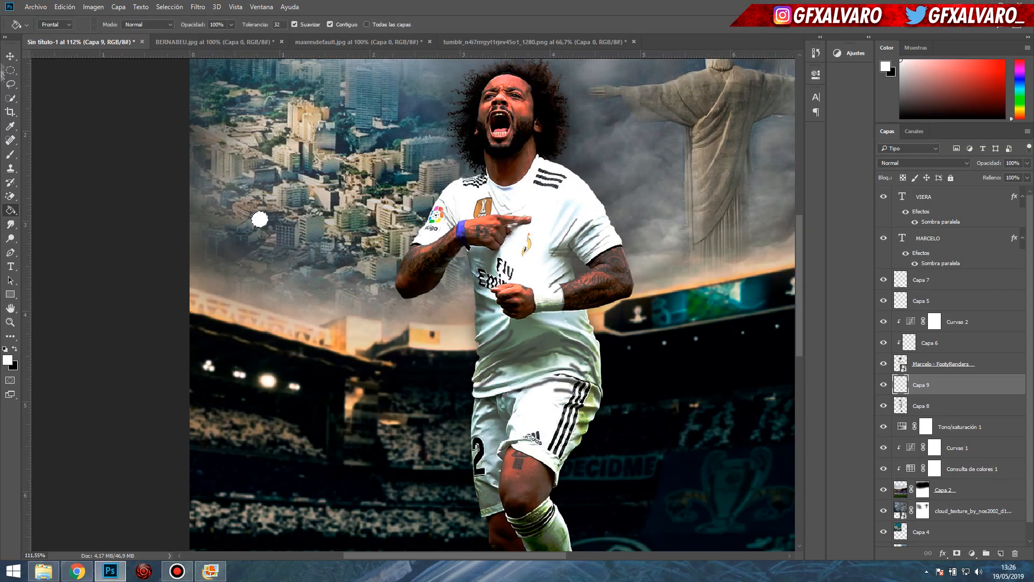
- Move the white circle below the MARCELO title and scale it down to a small dot beside VIERA
{"action": "key", "text": "v"}
{"action": "left_click_drag", "start_coordinate": [263, 228], "coordinate": [265, 520]}
{"action": "scroll", "coordinate": [422, 475], "scroll_direction": "down", "scroll_amount": 3, "text": "alt"}
{"action": "scroll", "coordinate": [329, 462], "scroll_direction": "up", "scroll_amount": 6, "text": "alt"}
{"action": "key", "text": "ctrl+t"}
{"action": "left_click_drag", "start_coordinate": [328, 479], "coordinate": [406, 443]}
{"action": "key", "text": "Return"}
{"action": "left_click", "coordinate": [352, 446], "text": "ctrl"}
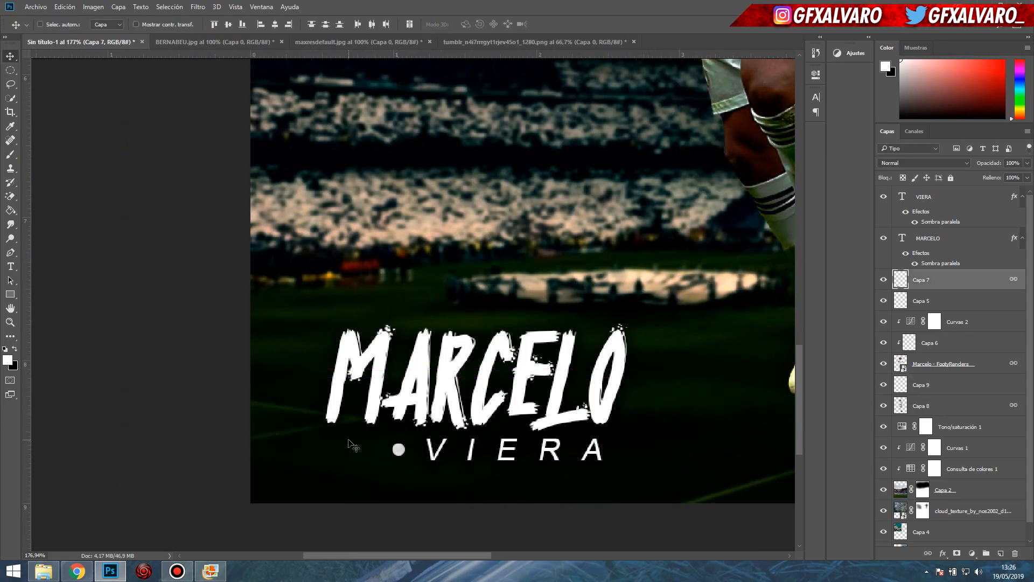
- Duplicate the dot three times and space the four dots in a horizontal row under MARCELO, starting below the M
{"action": "left_click", "coordinate": [919, 386]}
{"action": "key", "text": "alt+Up"}
{"action": "key", "text": "alt+Up"}
{"action": "key", "text": "alt+Up"}
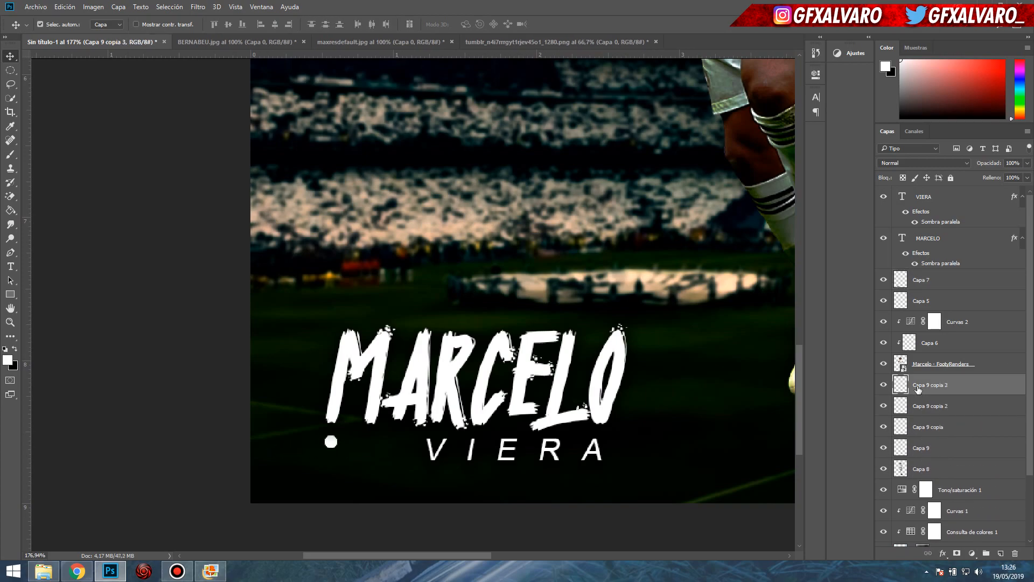
{"action": "left_click", "coordinate": [935, 406]}
{"action": "key", "text": "shift+Left"}
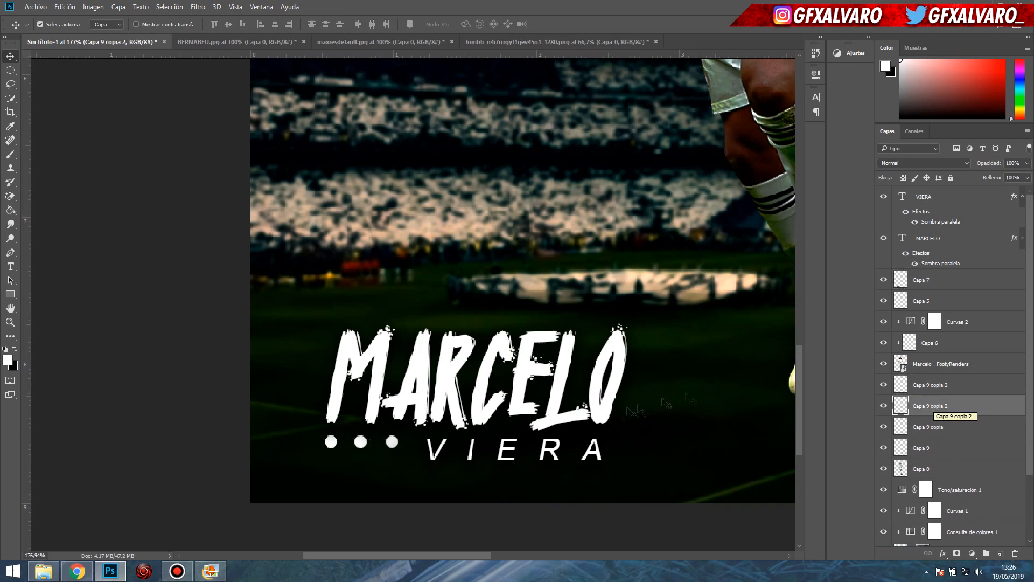
{"action": "left_click", "coordinate": [956, 428]}
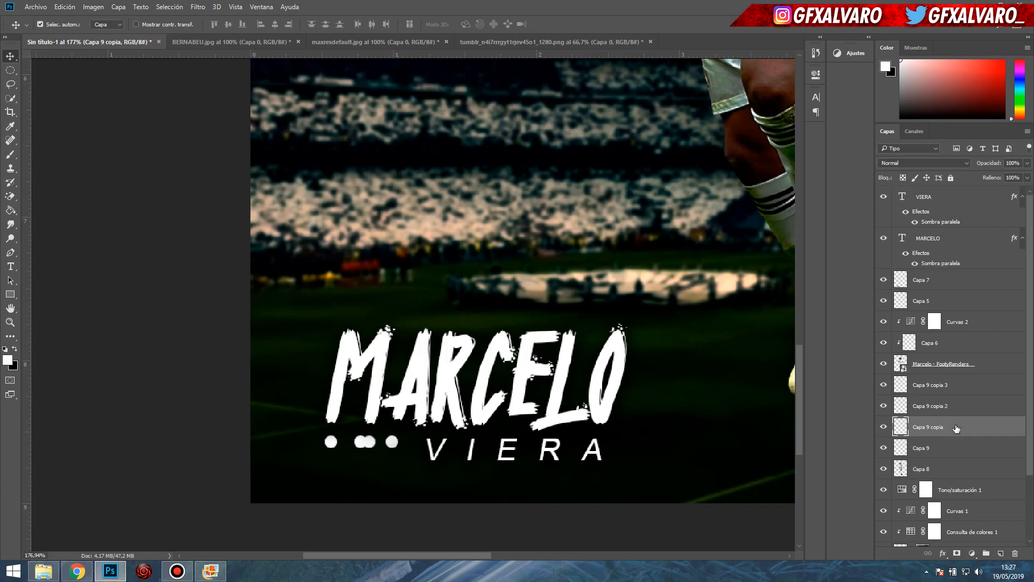
- Duplicate the row of four dots and place the two rows one above the other beside VIERA
{"action": "left_click", "coordinate": [938, 384]}
{"action": "left_click", "coordinate": [916, 439], "text": "shift"}
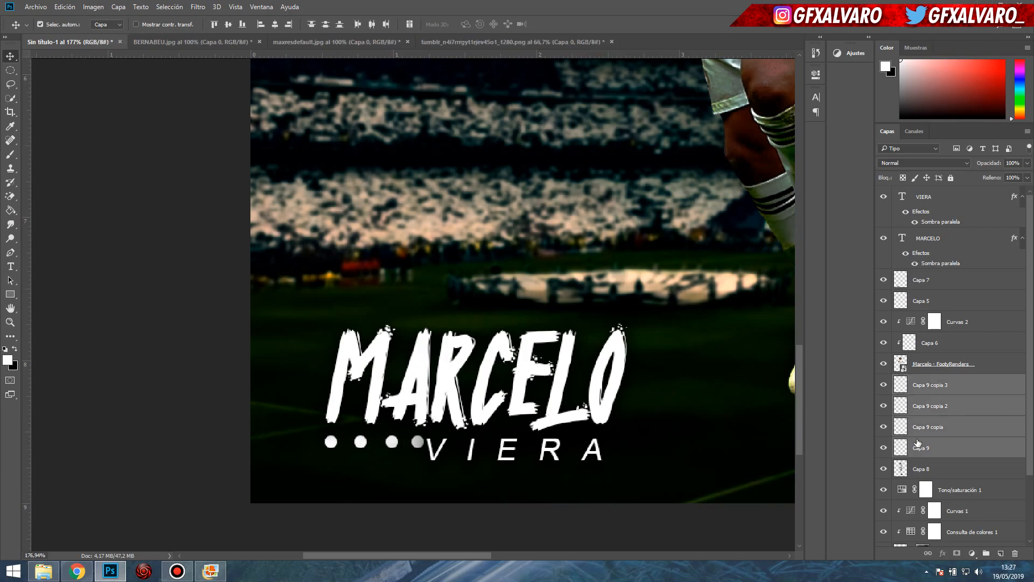
{"action": "key", "text": "ctrl+j"}
{"action": "key", "text": "ctrl+0"}
{"action": "scroll", "coordinate": [368, 445], "scroll_direction": "up", "scroll_amount": 5}
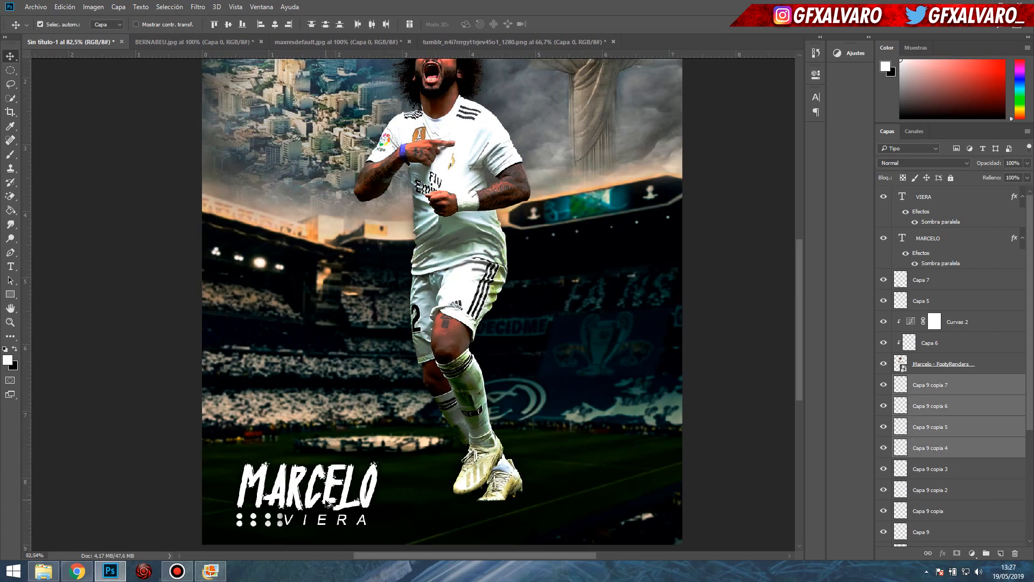
{"action": "left_click", "coordinate": [368, 444]}
{"action": "left_click_drag", "start_coordinate": [368, 444], "coordinate": [377, 448]}
- Group all eight dot layers and name the group PUNTOS
{"action": "left_click", "coordinate": [943, 384]}
{"action": "scroll", "coordinate": [944, 379], "scroll_direction": "down", "scroll_amount": 3}
{"action": "left_click", "coordinate": [932, 369], "text": "shift"}
{"action": "key", "text": "ctrl+g"}
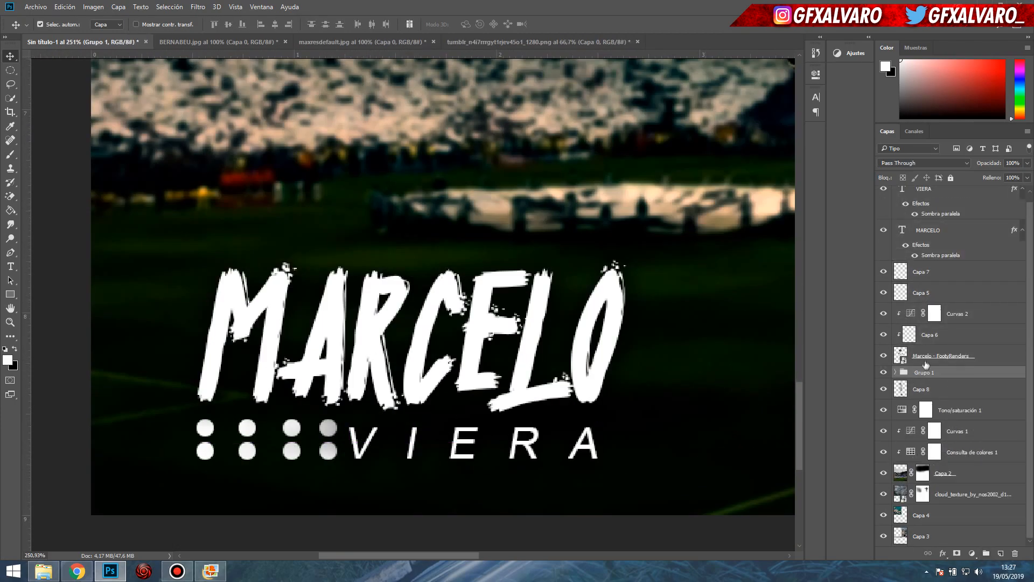
{"action": "left_click", "coordinate": [922, 372]}
{"action": "type", "text": "PUNTOS"}
{"action": "key", "text": "Return"}
- Try moving the PUNTOS group below Capa 8 in the layer stack, and undo the move
{"action": "left_click_drag", "start_coordinate": [939, 365], "coordinate": [933, 397]}
{"action": "key", "text": "ctrl+0"}
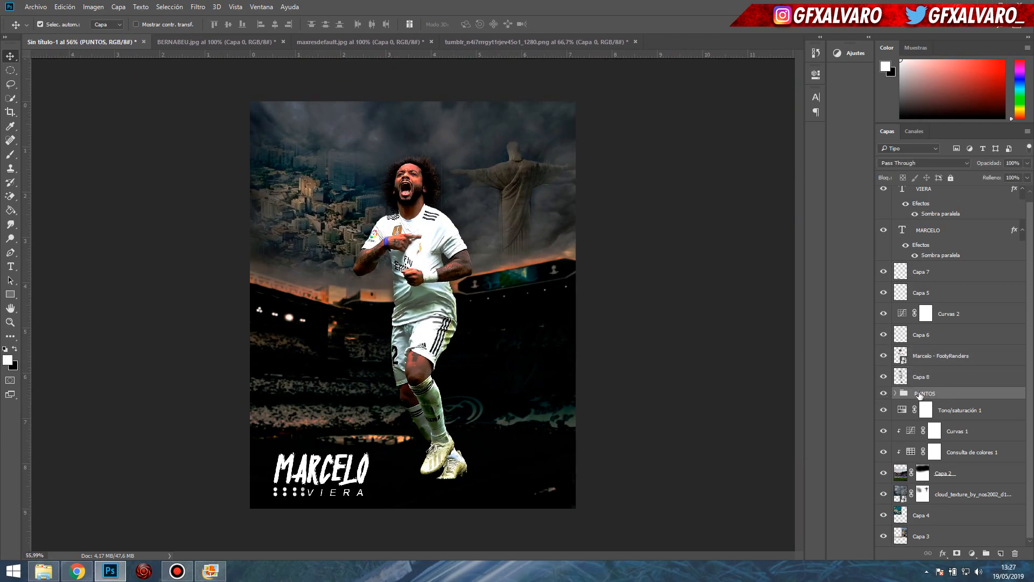
{"action": "key", "text": "ctrl+z"}
{"action": "key", "text": "ctrl+z"}
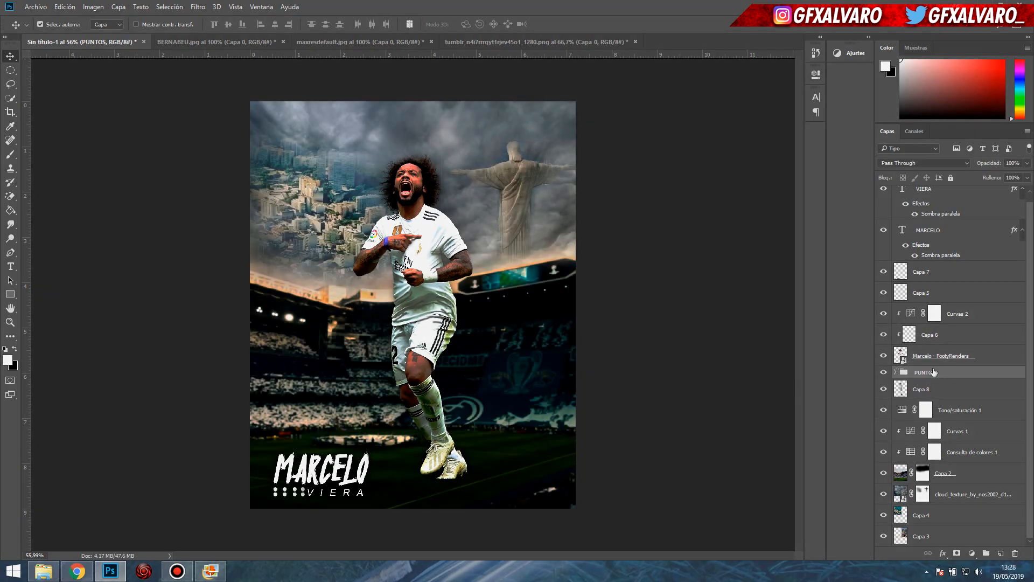
{"action": "key", "text": "ctrl+shift+z"}
{"action": "key", "text": "ctrl+z"}
{"action": "left_click", "coordinate": [895, 372]}
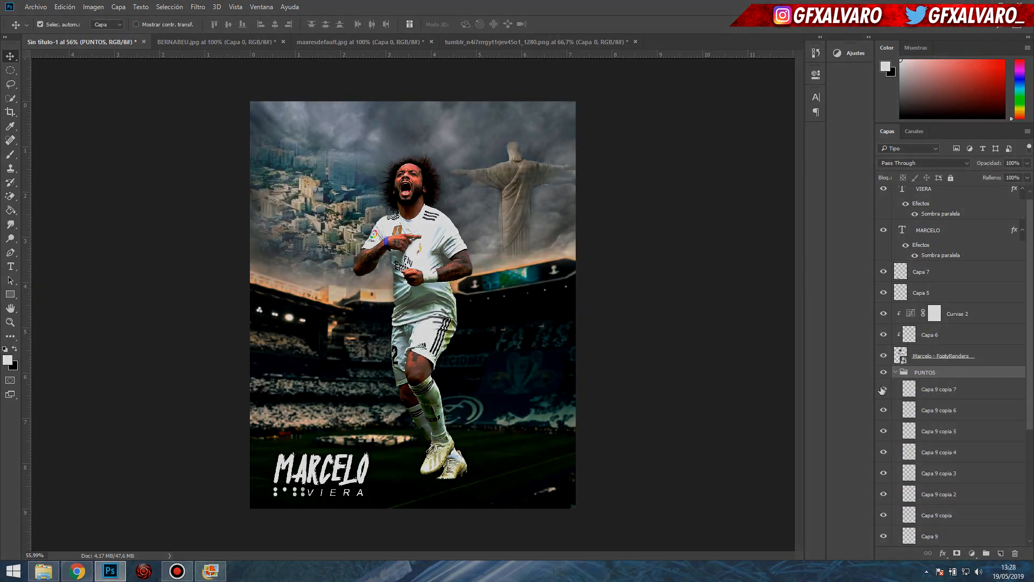
{"action": "scroll", "coordinate": [882, 390], "scroll_direction": "down", "scroll_amount": 5}
{"action": "scroll", "coordinate": [889, 323], "scroll_direction": "up", "scroll_amount": 3}
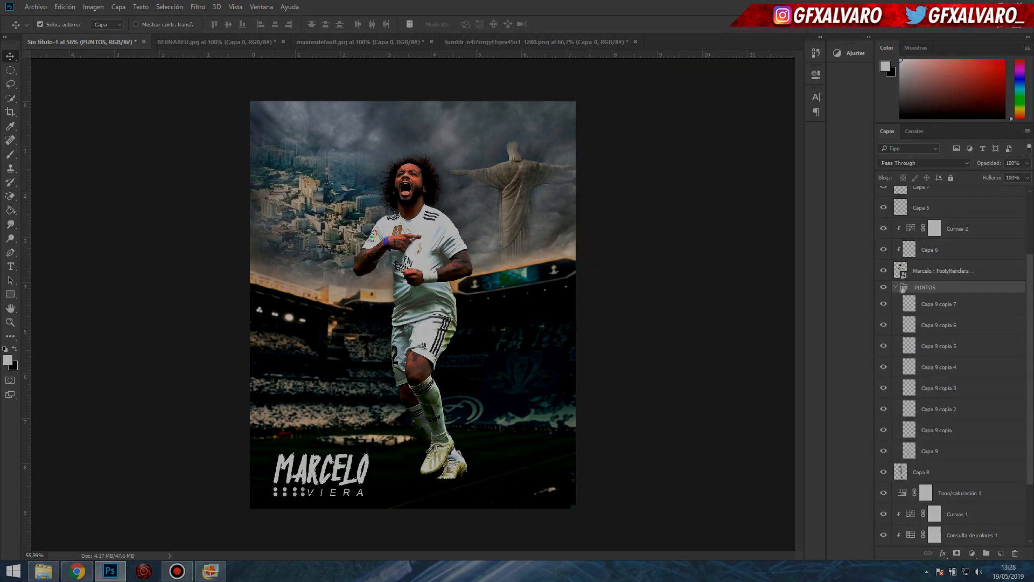
{"action": "left_click", "coordinate": [895, 287]}
{"action": "key", "text": "ctrl+plus"}
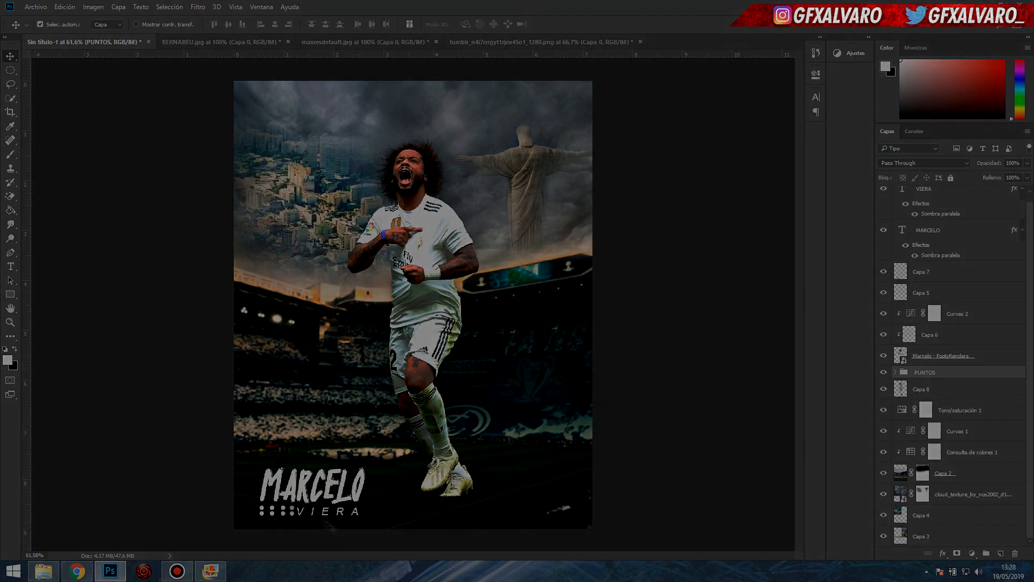
- Select every layer from VIERA down to the bottom of the stack and merge them into one layer
{"action": "left_click", "coordinate": [309, 514]}
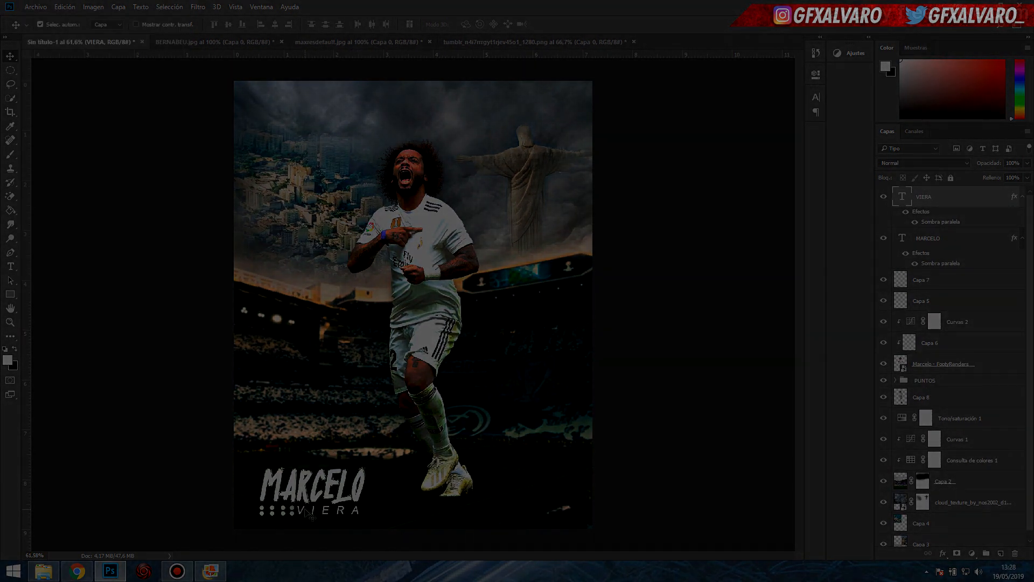
{"action": "key", "text": "ctrl+minus"}
{"action": "scroll", "coordinate": [446, 443], "scroll_direction": "up", "scroll_amount": 1}
{"action": "scroll", "coordinate": [934, 533], "scroll_direction": "down", "scroll_amount": 2}
{"action": "left_click", "coordinate": [934, 535], "text": "shift"}
{"action": "right_click", "coordinate": [934, 536]}
{"action": "left_click", "coordinate": [888, 376]}
{"action": "left_click", "coordinate": [35, 7]}
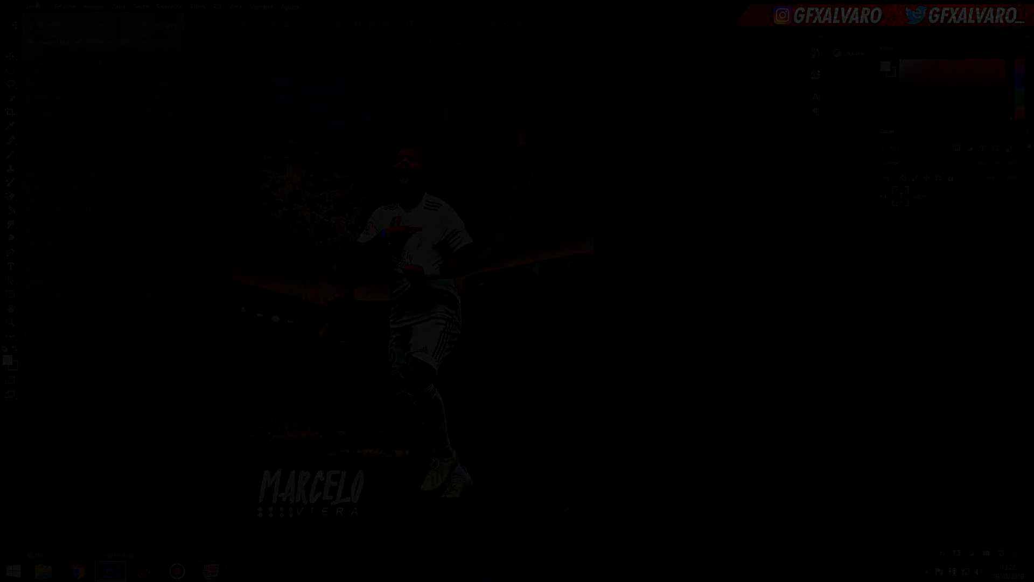